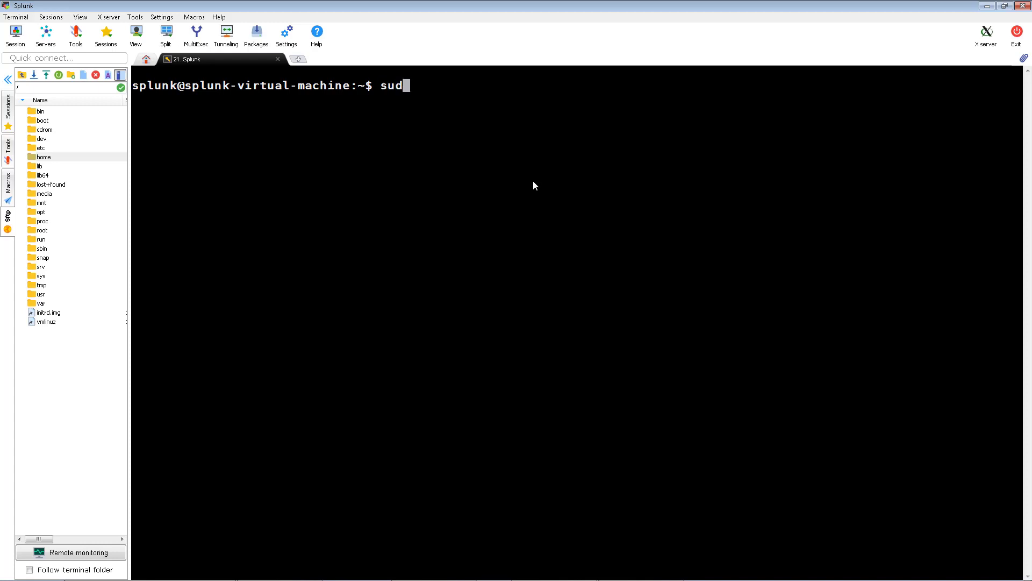
Run 'sudo apt-get update && apt-get upgrade'; the upgrade fails with a dpkg lock permission error
text(t-get update && )
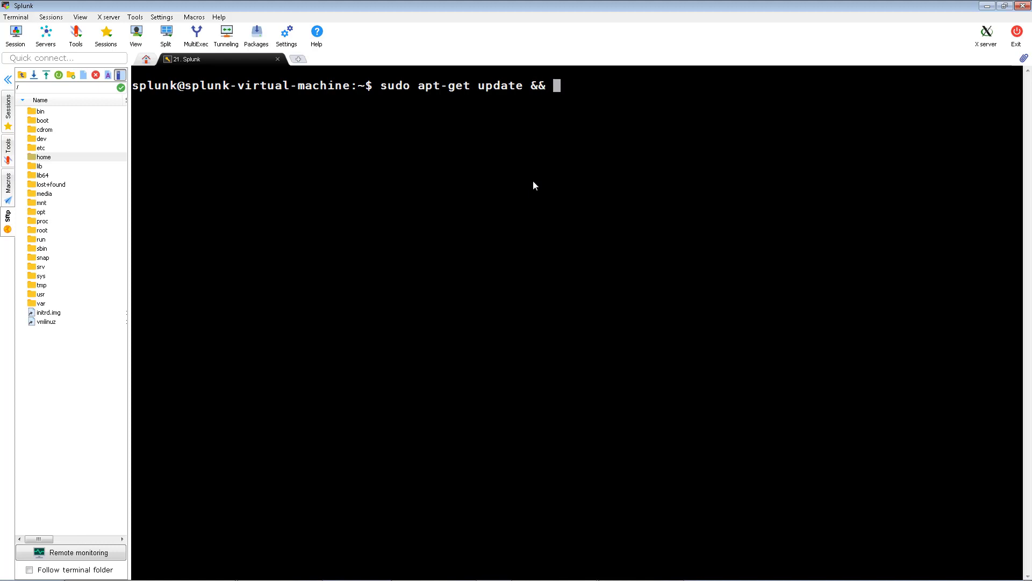
text(apt-get upgrade)
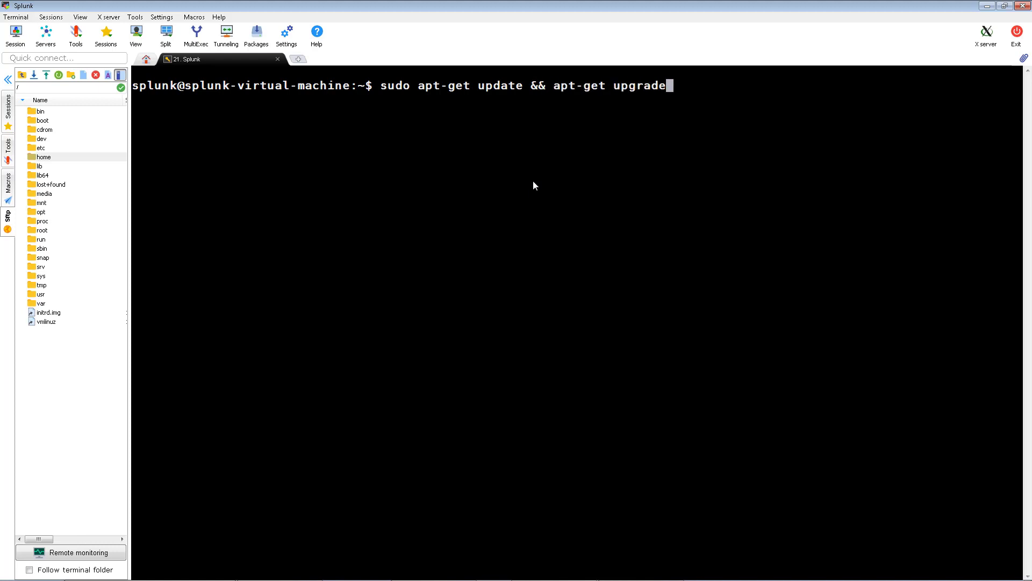
key(Return)
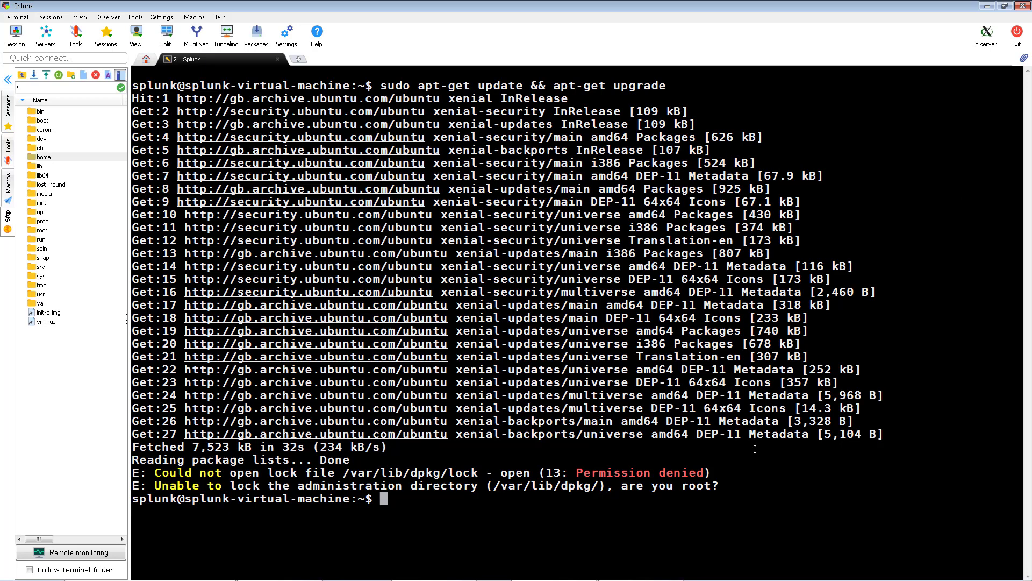
Switch to a root shell with 'sudo su' and discard the half-typed cd command
text(sudo su)
key(Return)
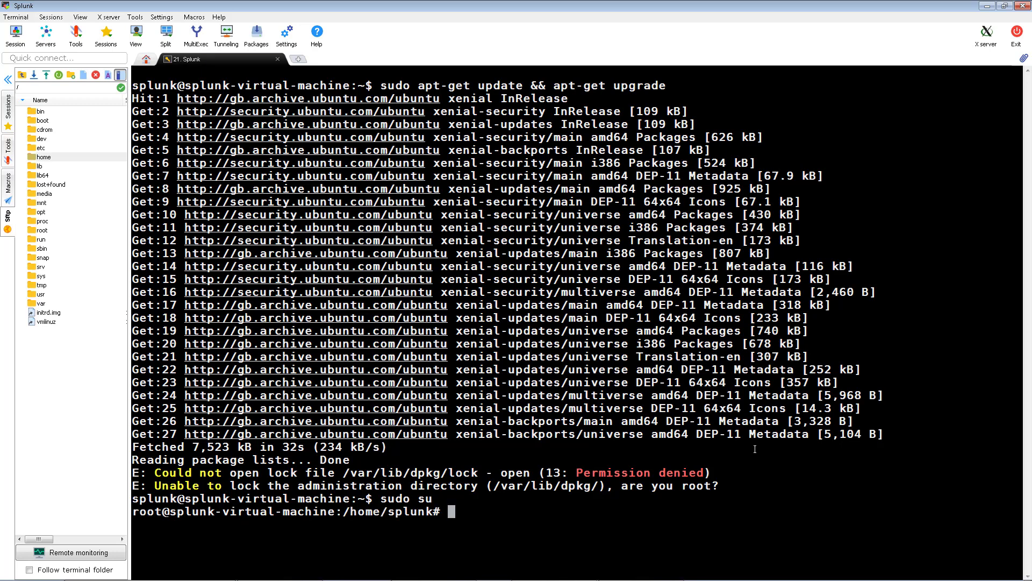
text(cd /etc/profile/)
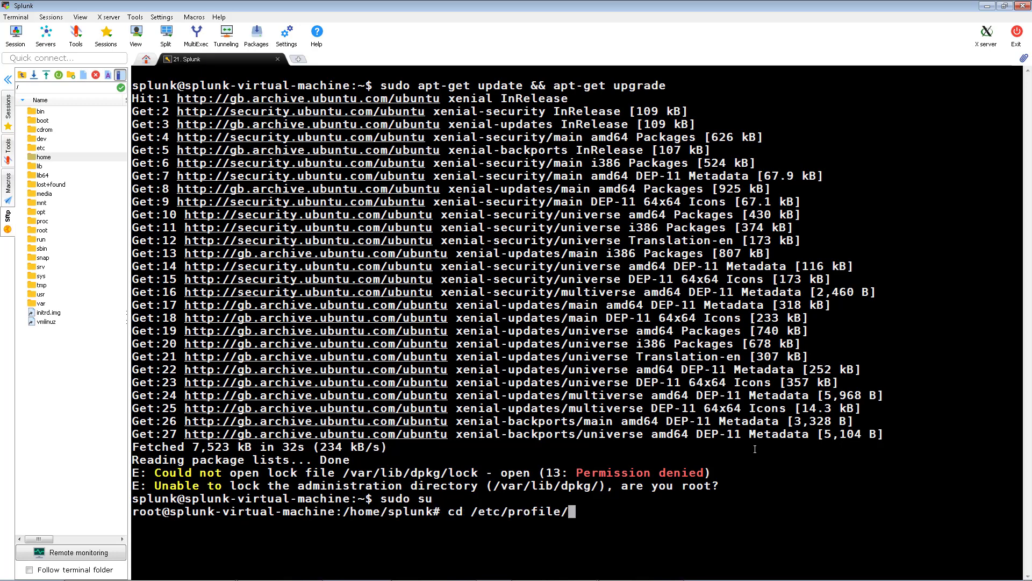
key(ctrl+u)
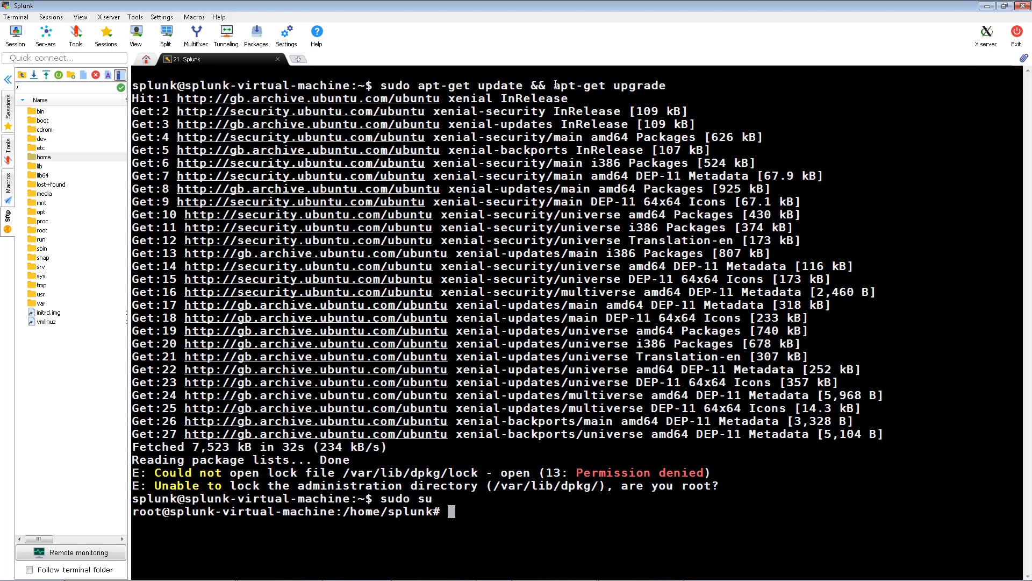
Paste the earlier update-and-upgrade command at the root prompt and confirm with y
drag(667, 85, 381, 86)
right_click(385, 87)
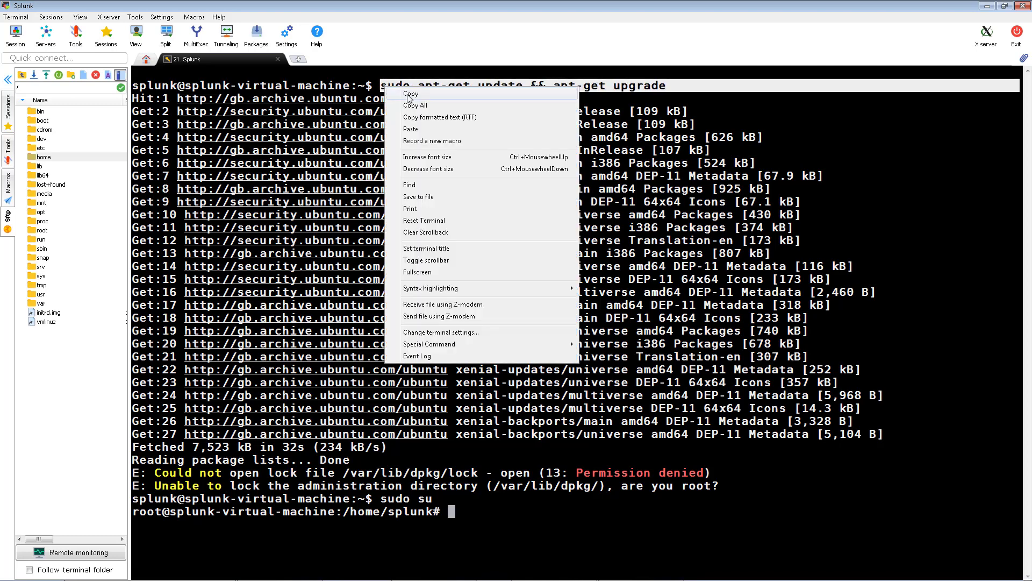
click(413, 131)
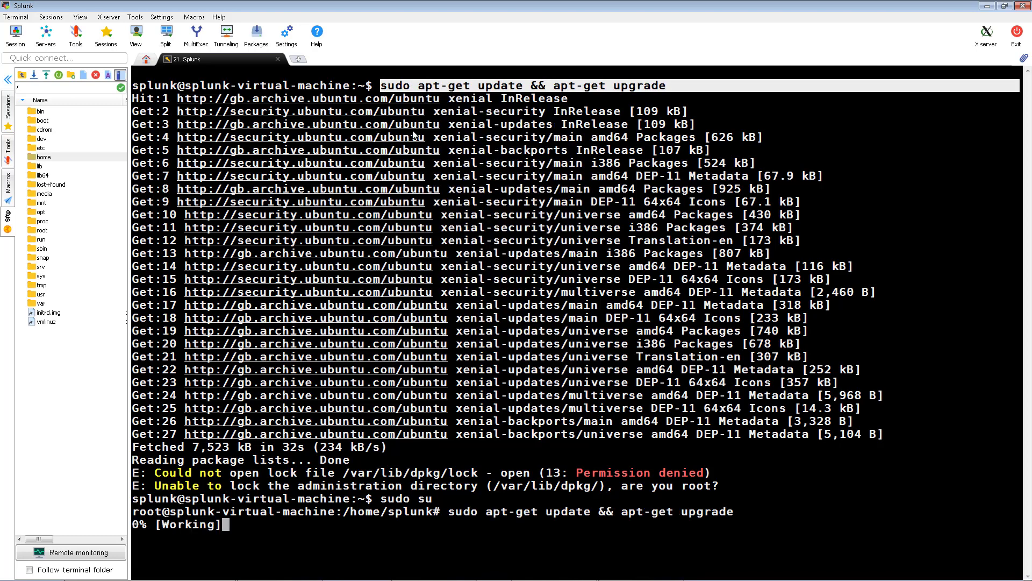
text(y)
key(Return)
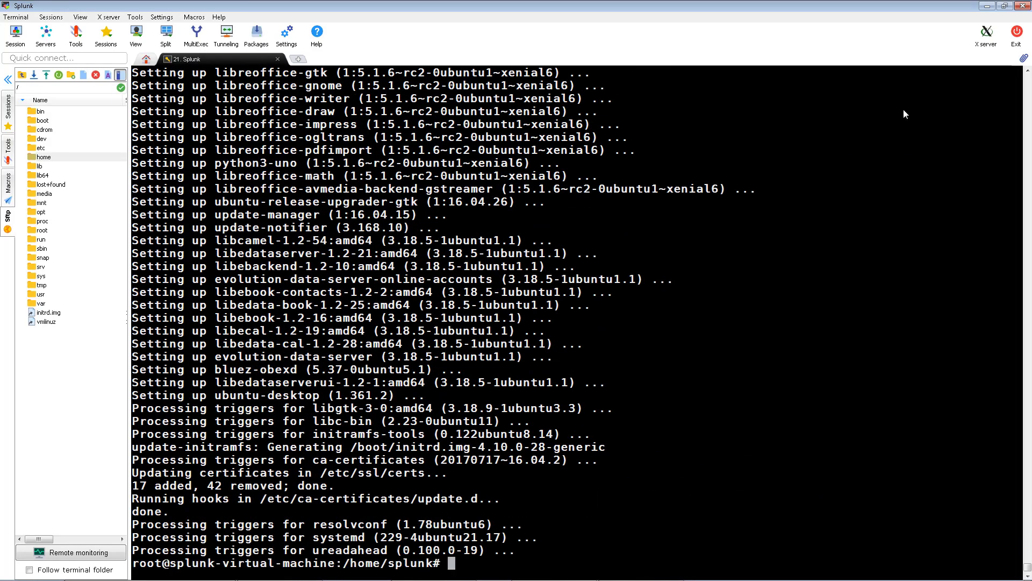
Clear the terminal and install default-jdk with 'apt-get install default-jdk', answering y
right_click(898, 284)
click(763, 463)
key(Return)
key(Return)
key(Return)
text(apt-get install default-jdk)
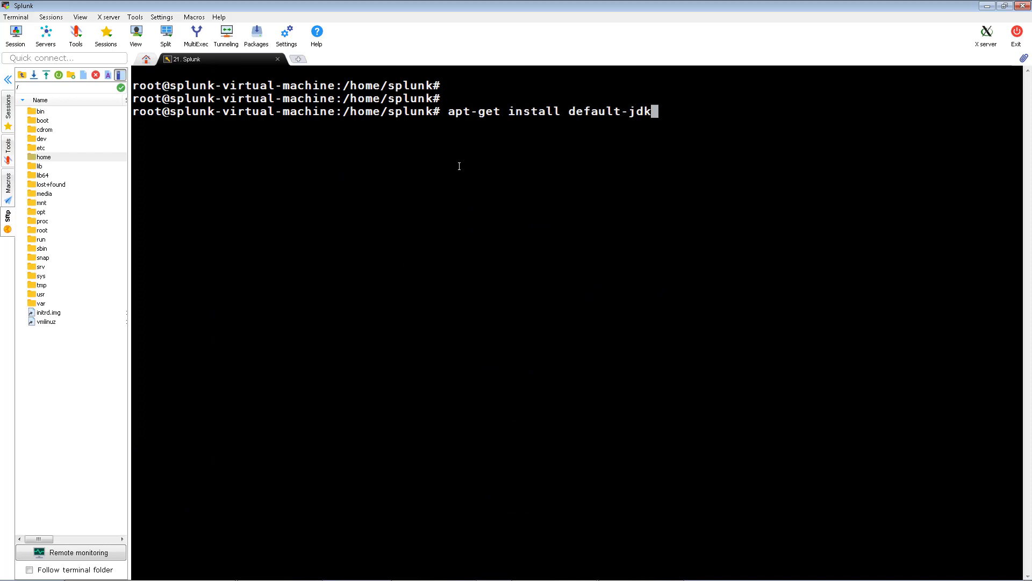
key(Return)
text(y)
key(Return)
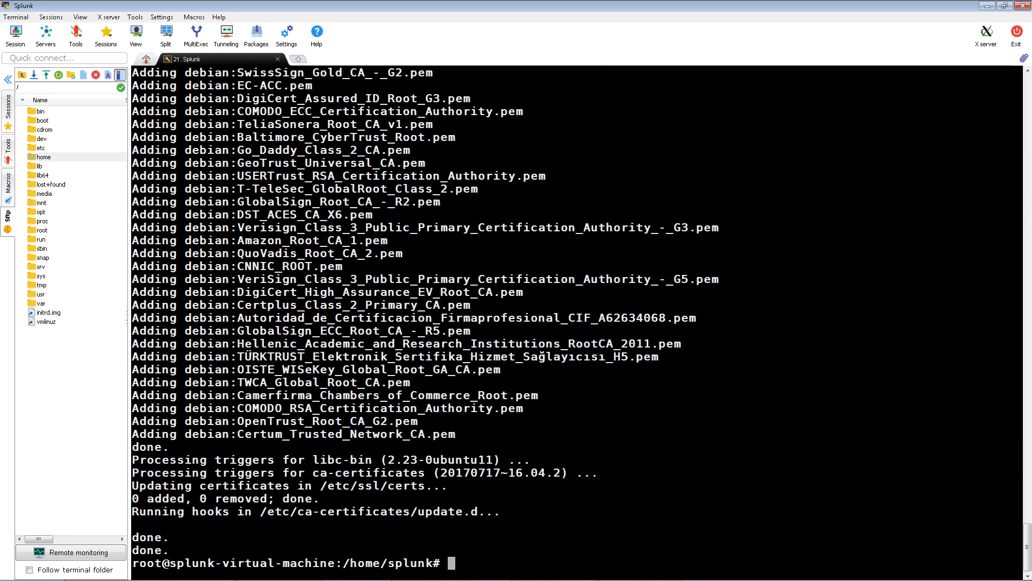
Clear the terminal again and install libssl-dev with 'apt-get install libssl-dev', answering y
right_click(652, 238)
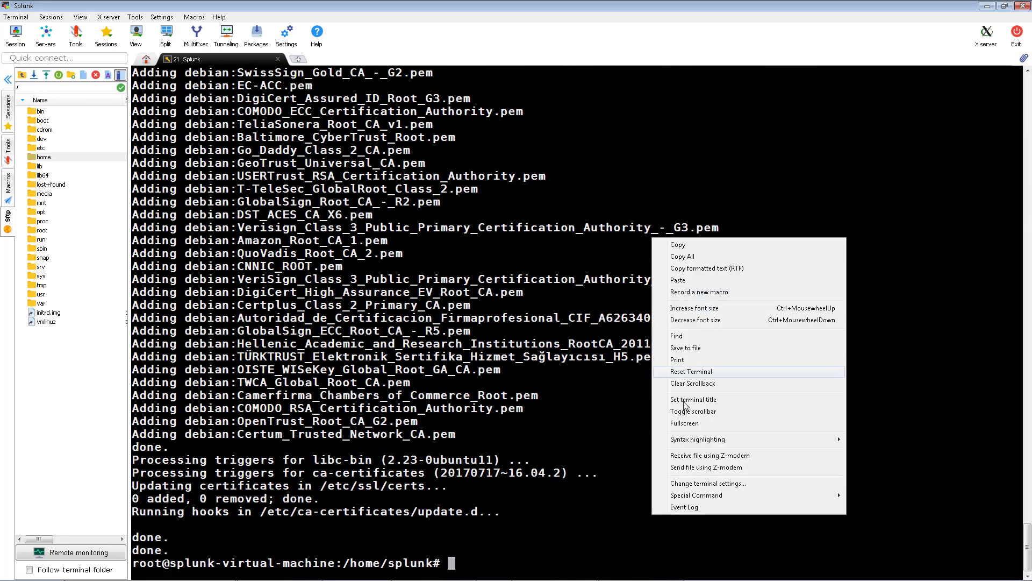
click(699, 371)
key(Return)
text(s)
key(BackSpace)
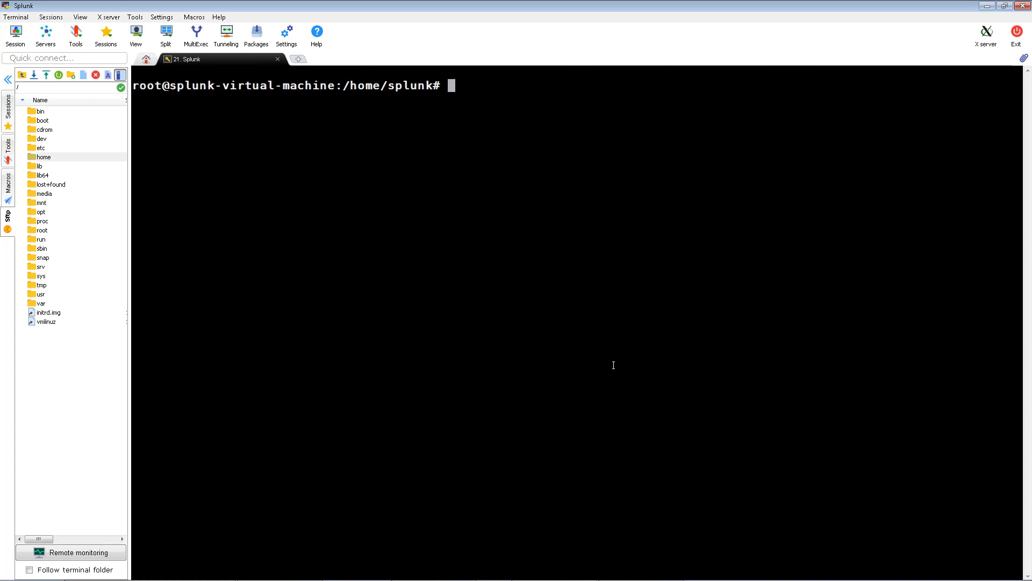
text(apt-get install )
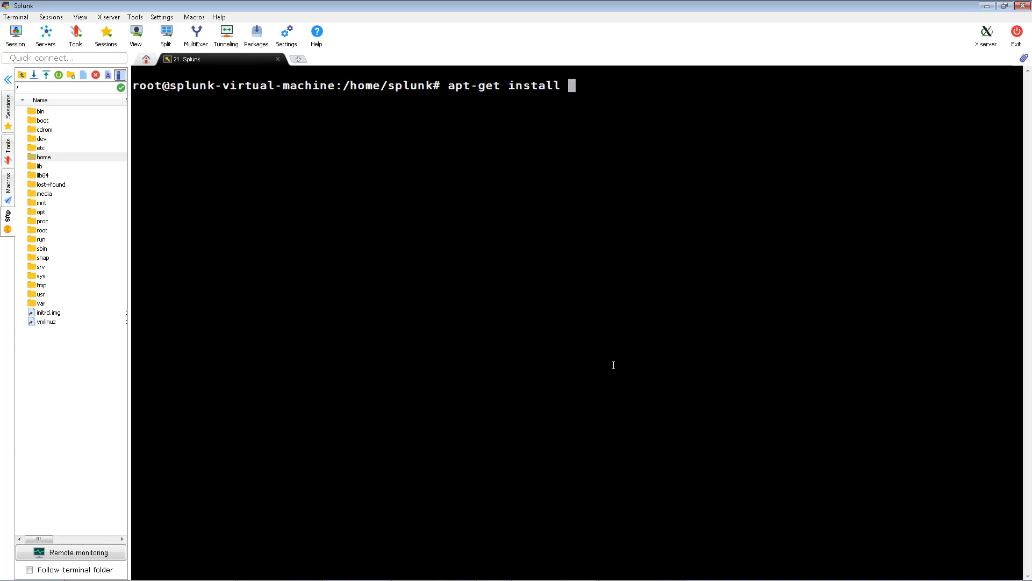
text(libssl-dev)
key(Return)
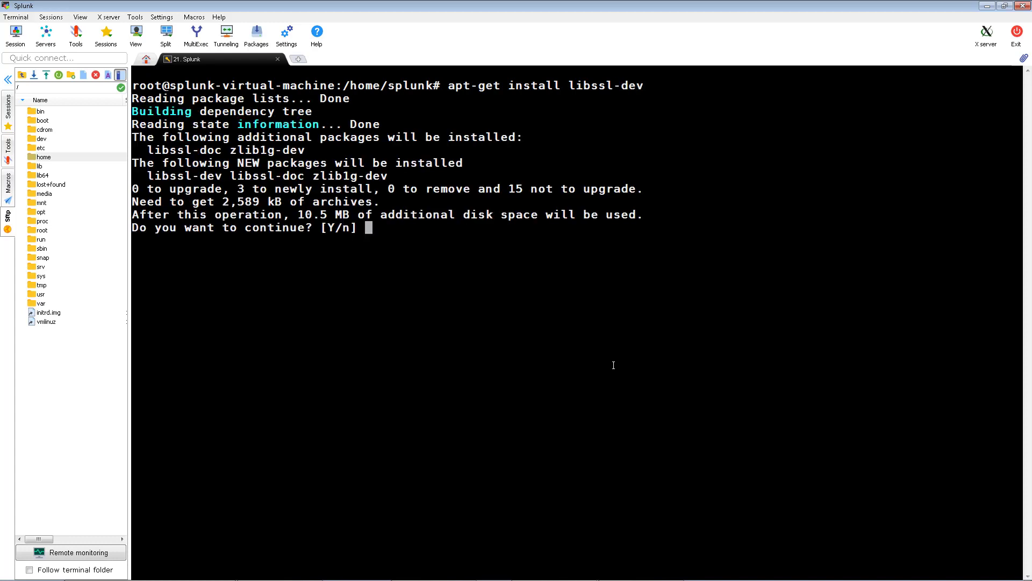
text(y)
key(Return)
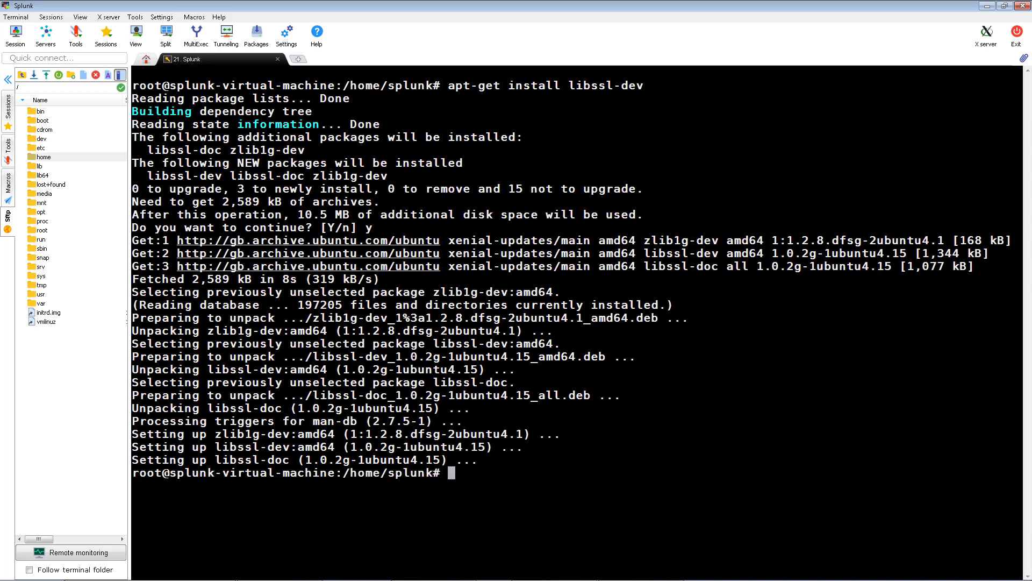
right_click(568, 479)
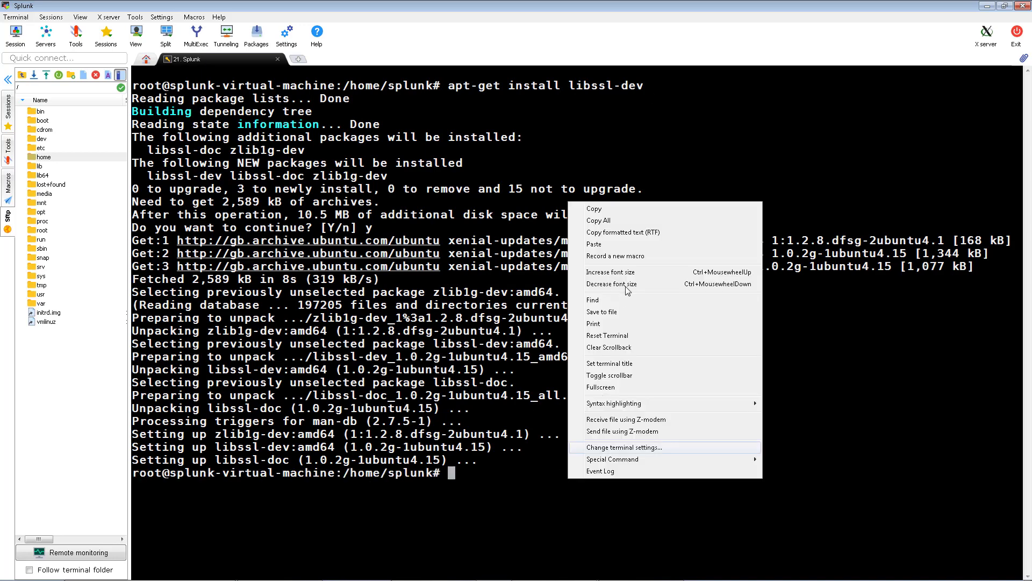
Clear the scrollback and run 'apt-get install openssl'
click(625, 349)
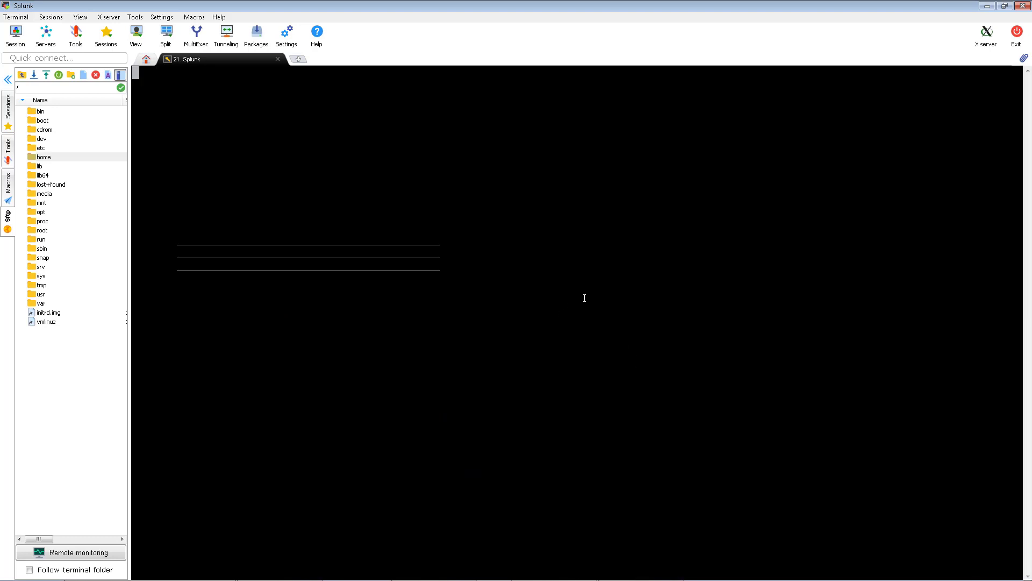
key(Return)
key(Return)
key(Return)
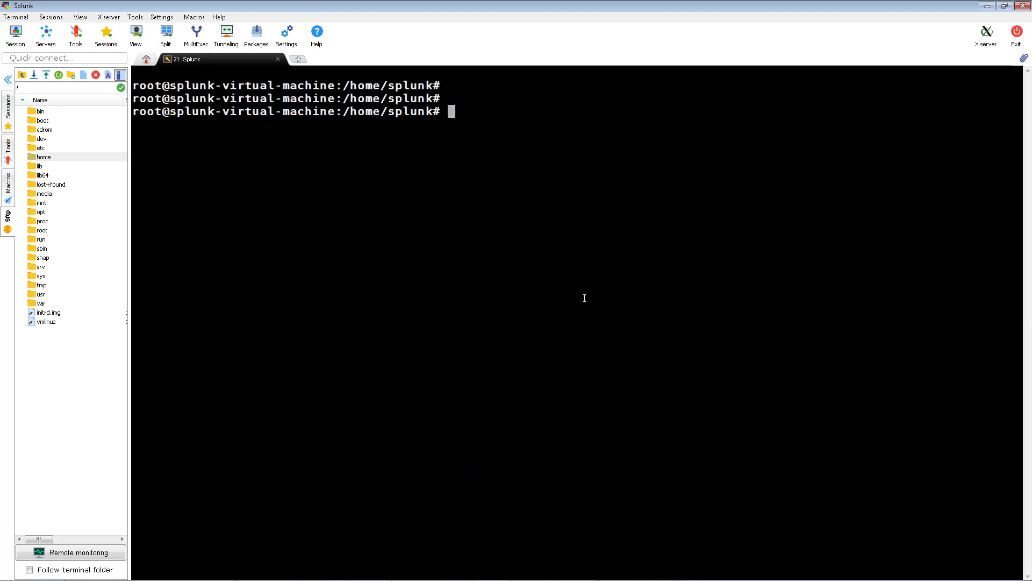
text(apt-)
text(get i)
text(nsra)
key(BackSpace)
key(BackSpace)
text(tall)
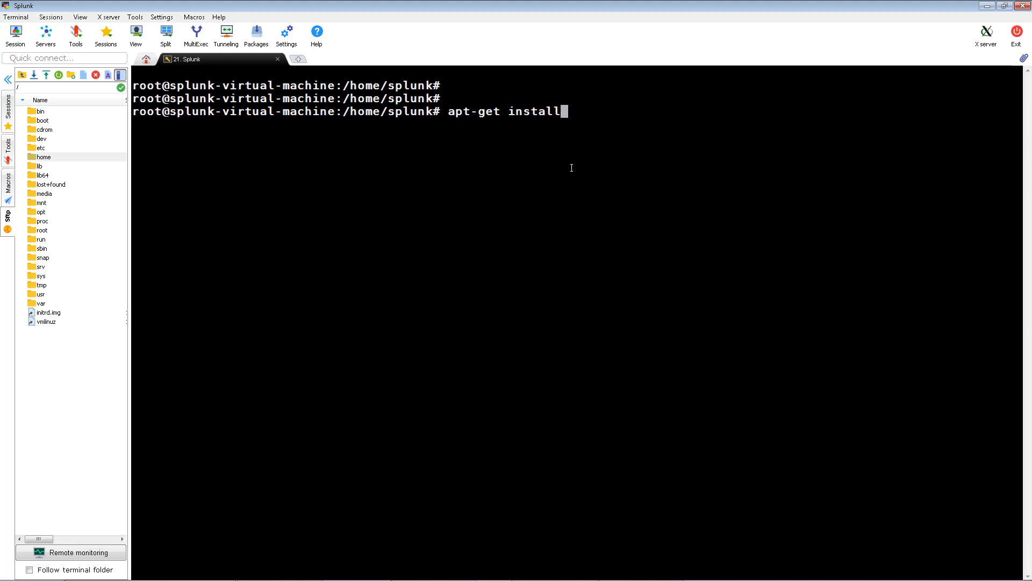
text( openssl)
key(Return)
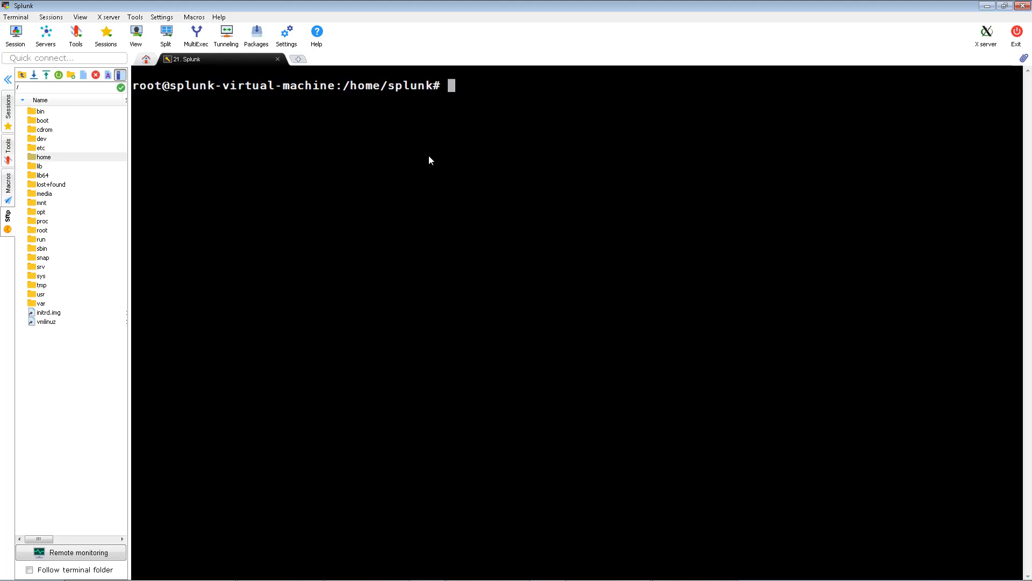
Install Oracle Java with 'sudo apt-get install oracle-java8-installer', answering y
text(sdo)
key(BackSpace)
key(BackSpace)
text(udo apt-get )
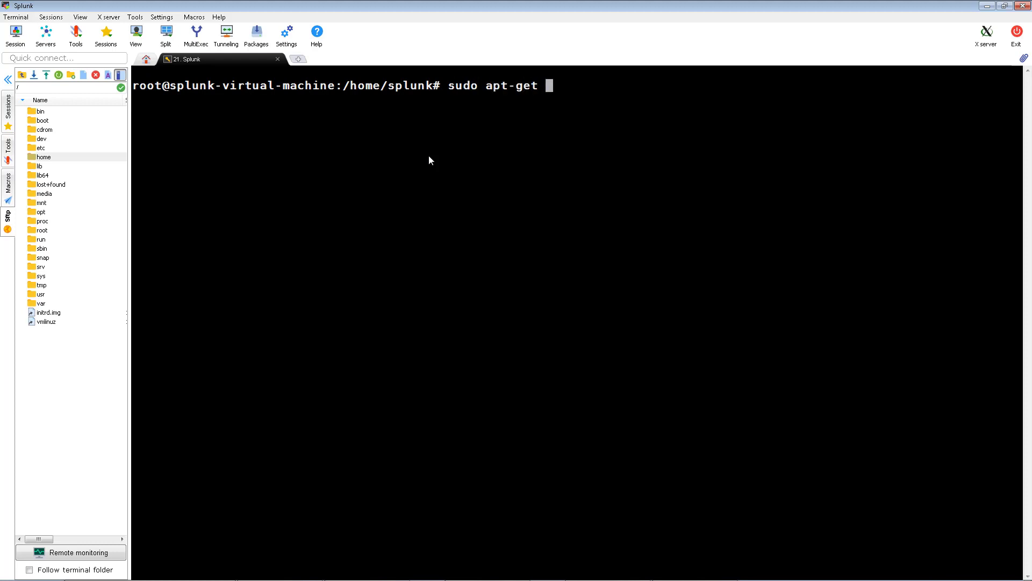
text(install ora)
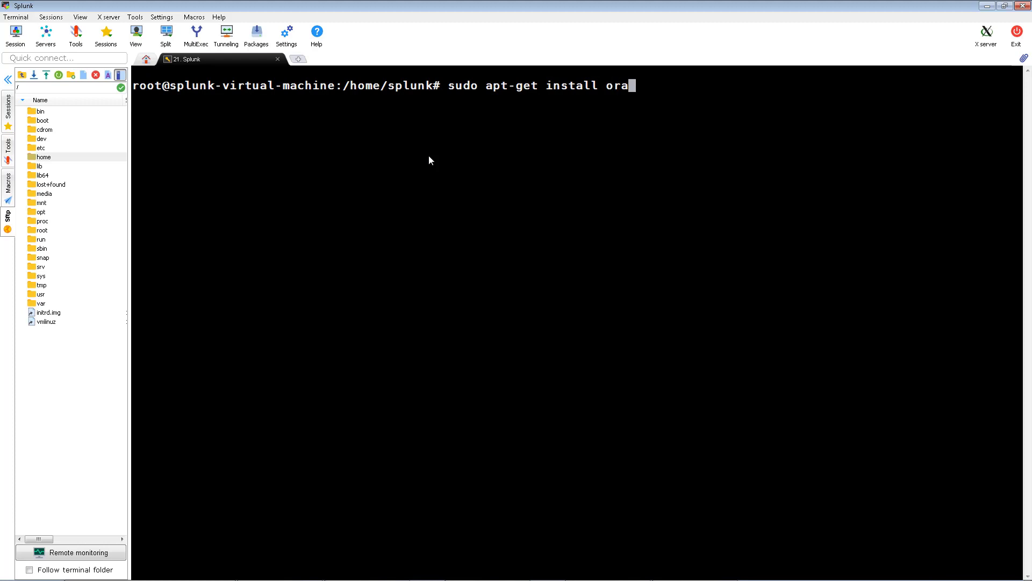
text(cle-java8-ins)
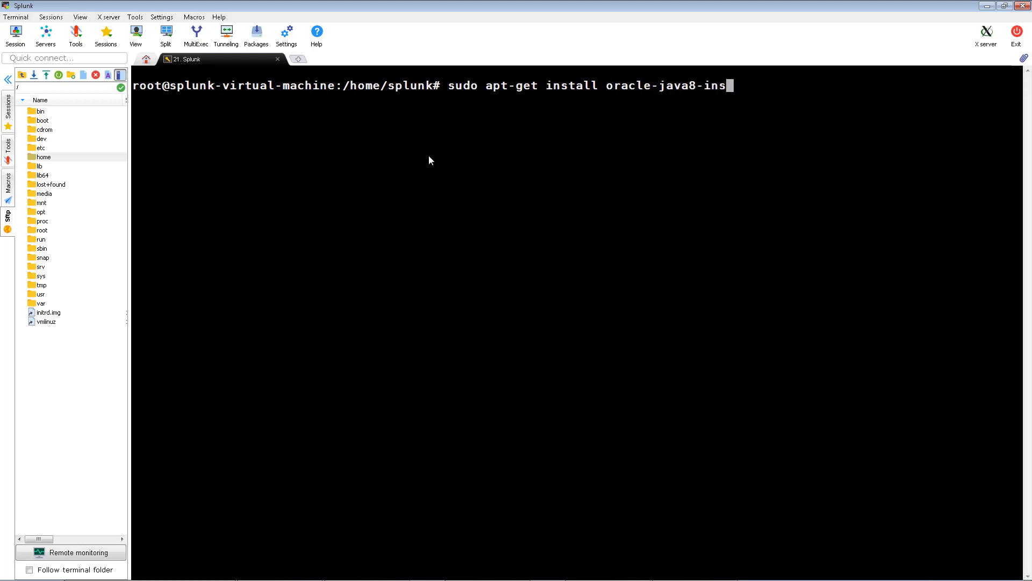
text(taller)
key(Return)
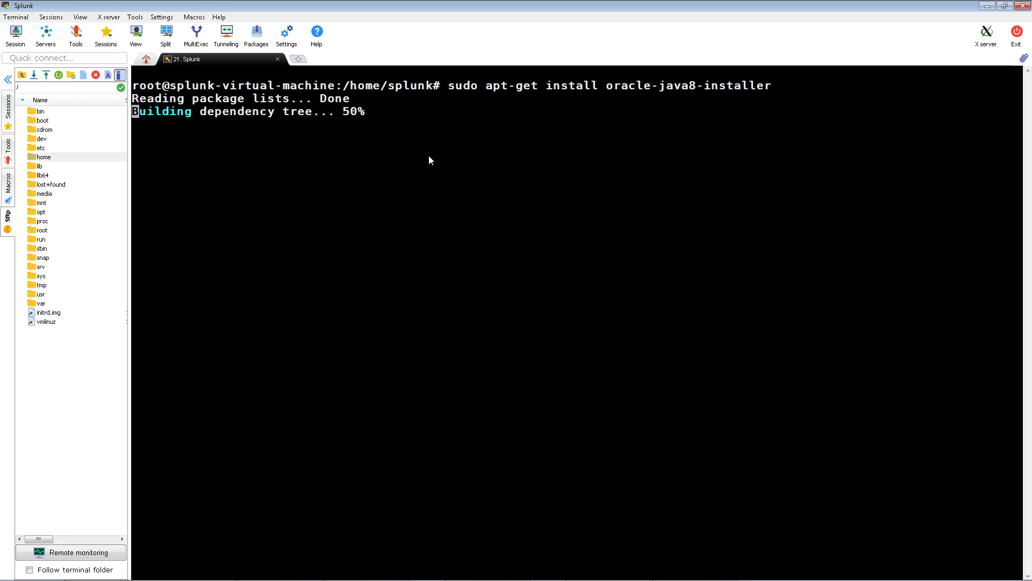
text(y)
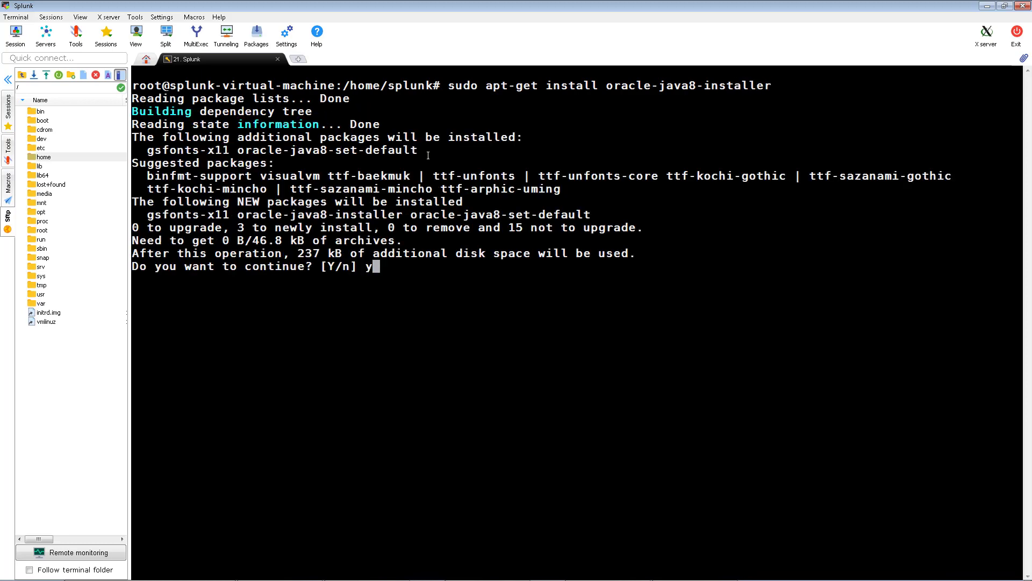
key(Return)
key(Return)
key(Return)
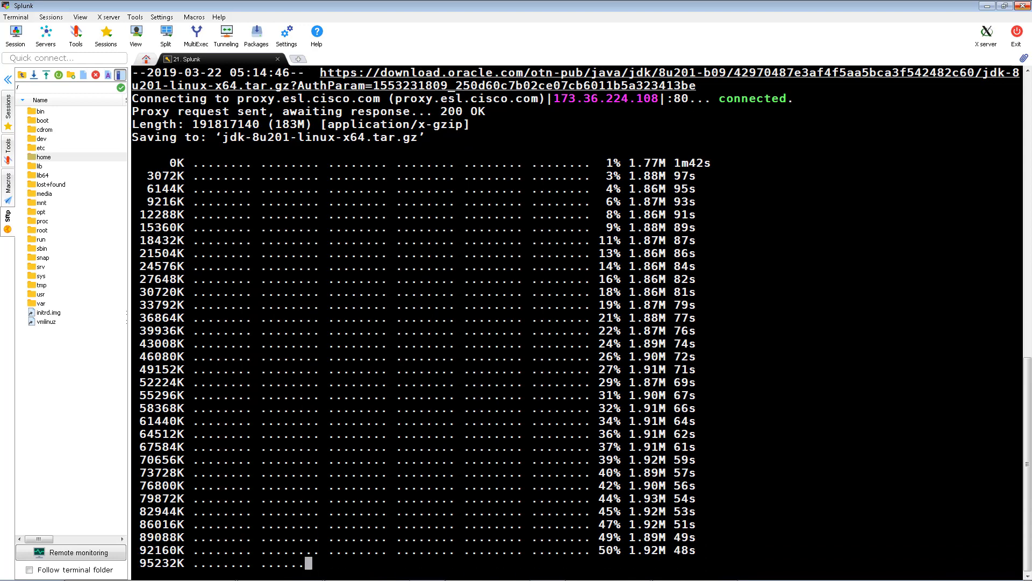
scroll(575, 318, up, 7)
scroll(575, 318, down, 8)
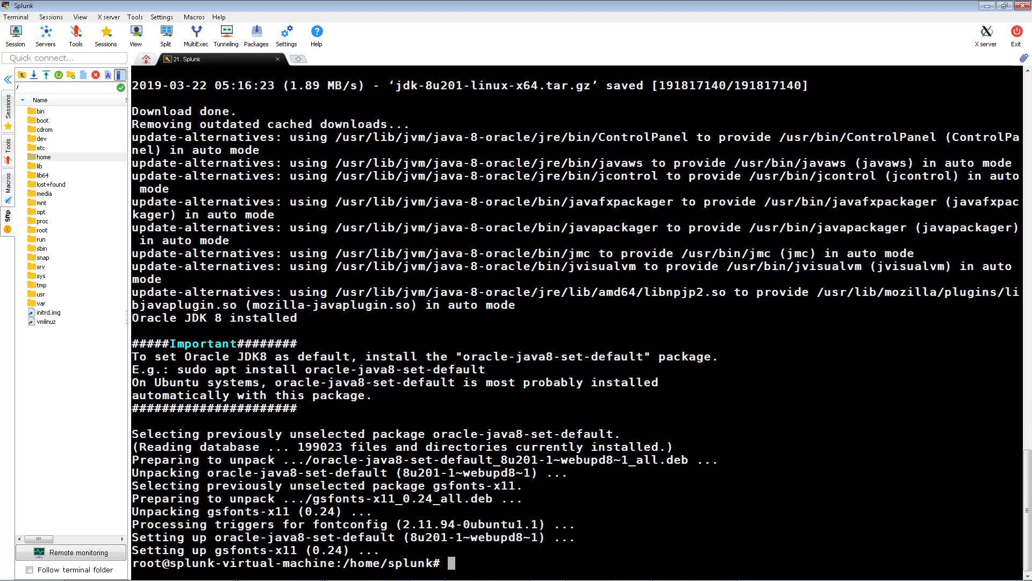
Paste and run the suggested oracle-java8-set-default install command to make JDK 8 default
drag(178, 371, 485, 370)
right_click(485, 370)
click(504, 138)
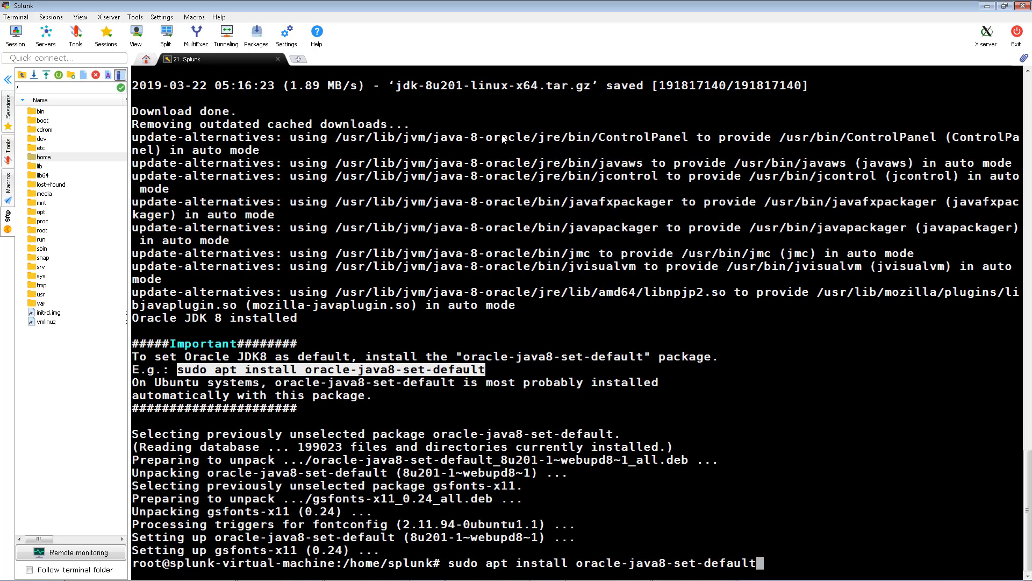
key(Return)
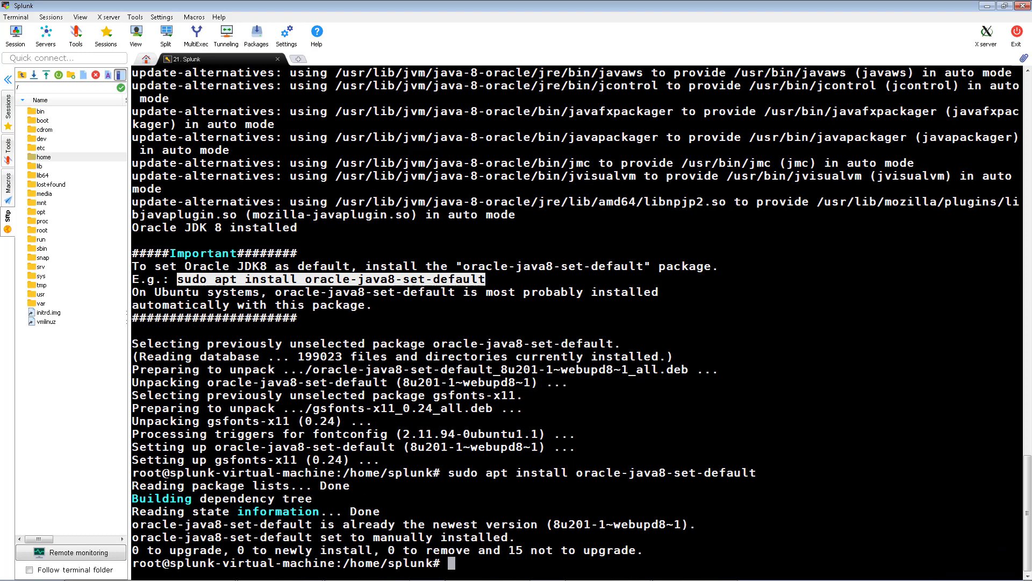
click(631, 379)
right_click(631, 378)
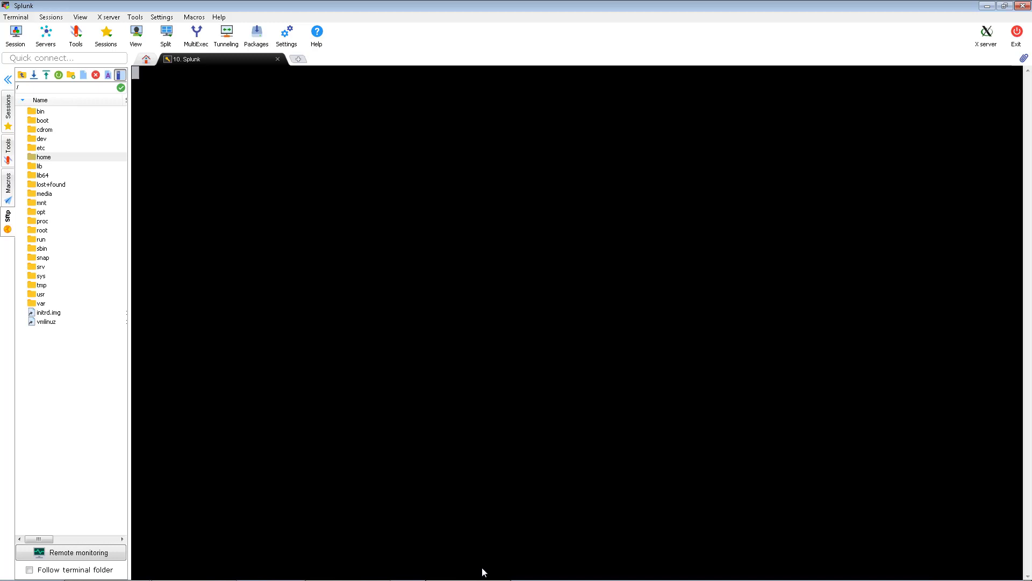
Switch to the Identity Services Engine browser window and go to Administration > pxGrid Services
mouse_move(482, 579)
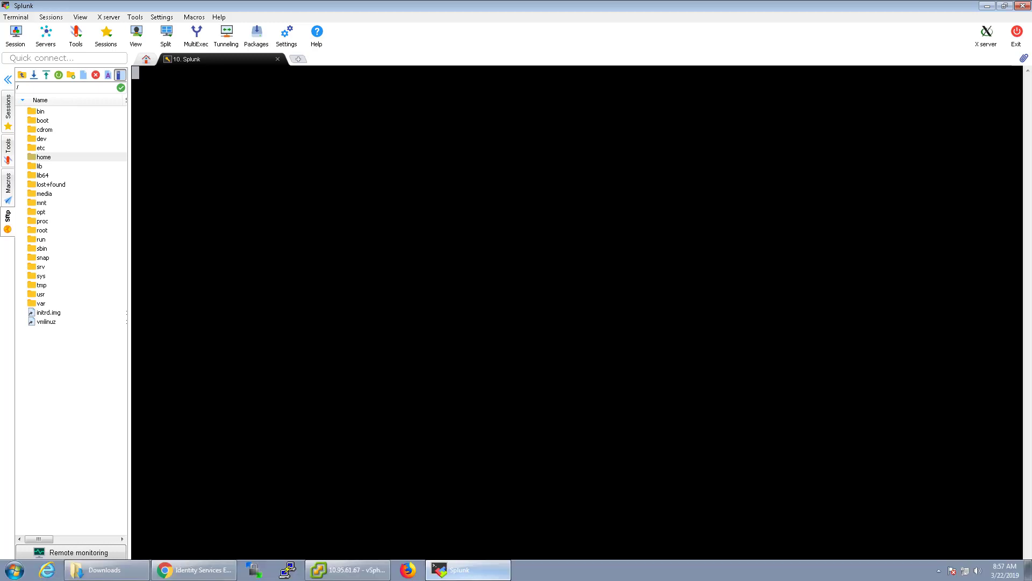
click(223, 574)
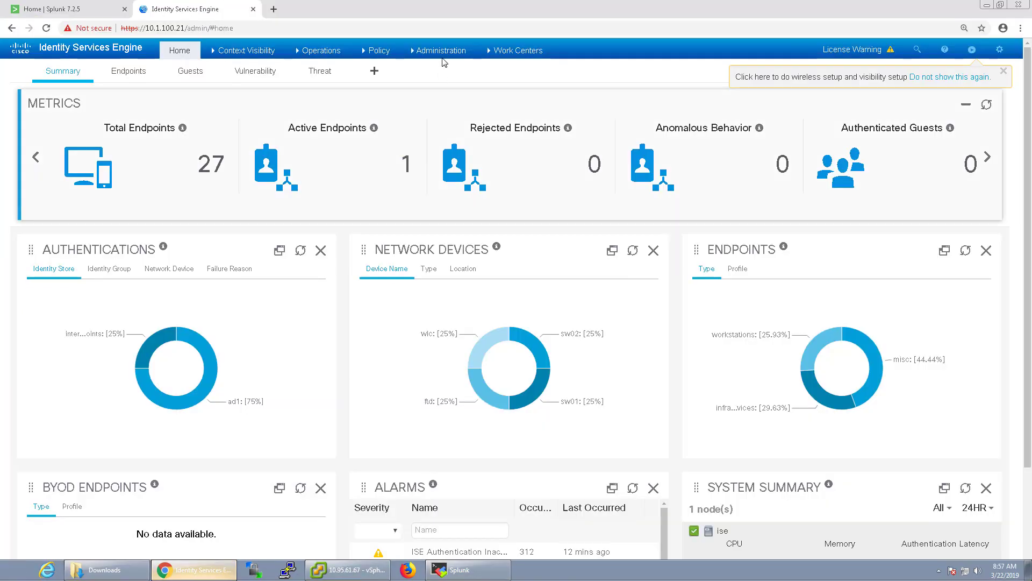
click(443, 52)
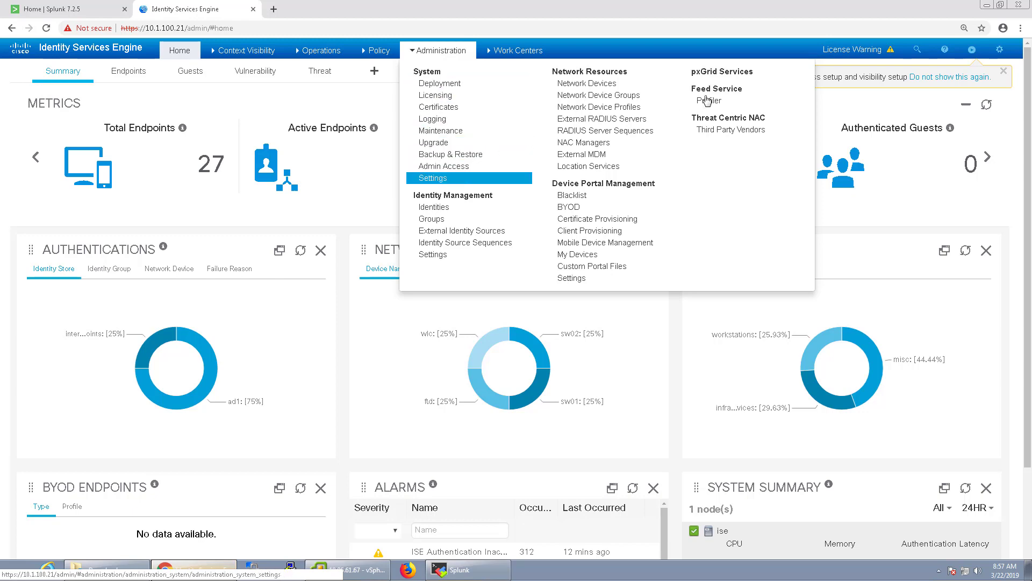
click(718, 71)
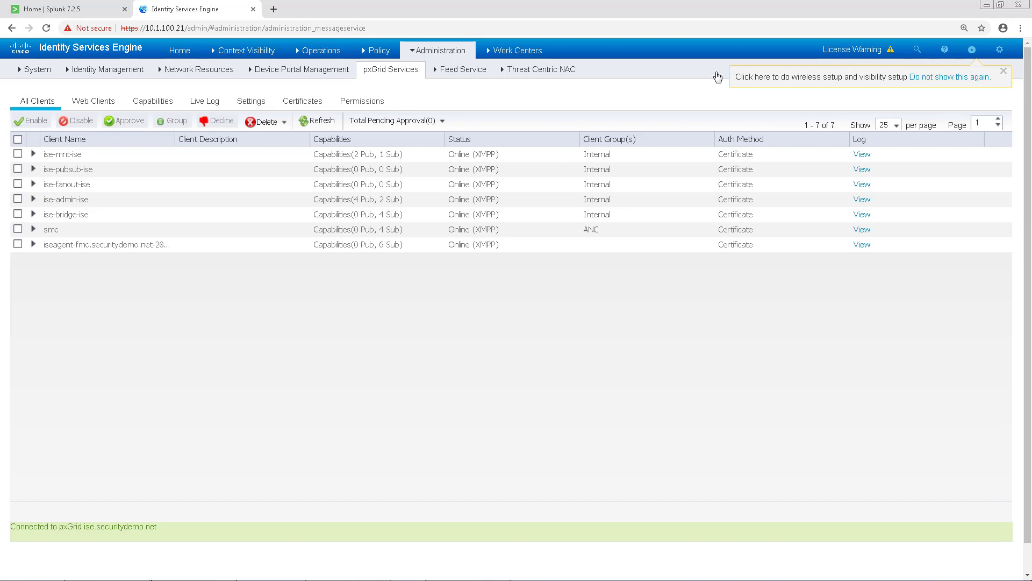
Start a single pxGrid certificate without CSR, with common name splunk
click(302, 108)
click(265, 150)
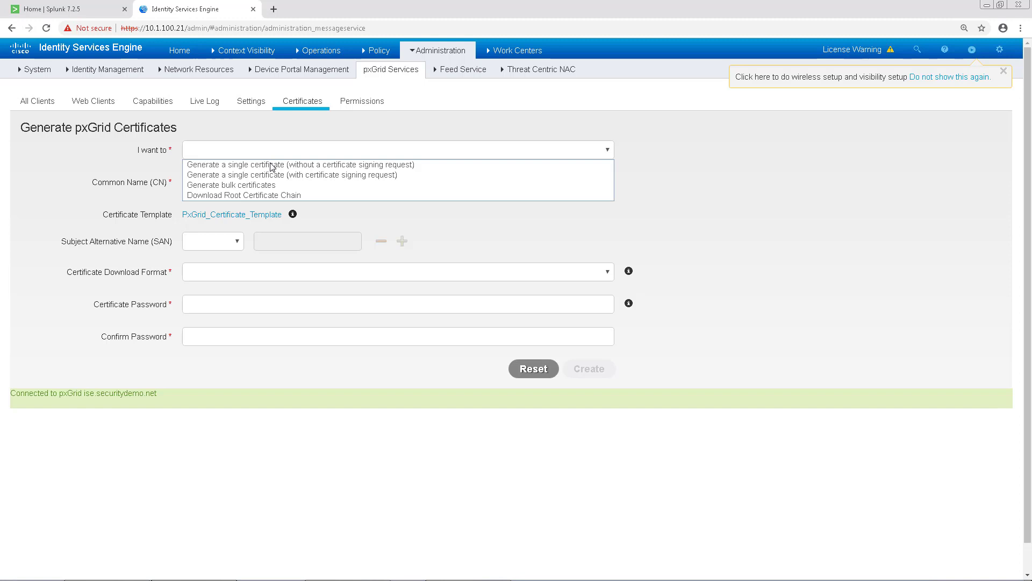
click(273, 168)
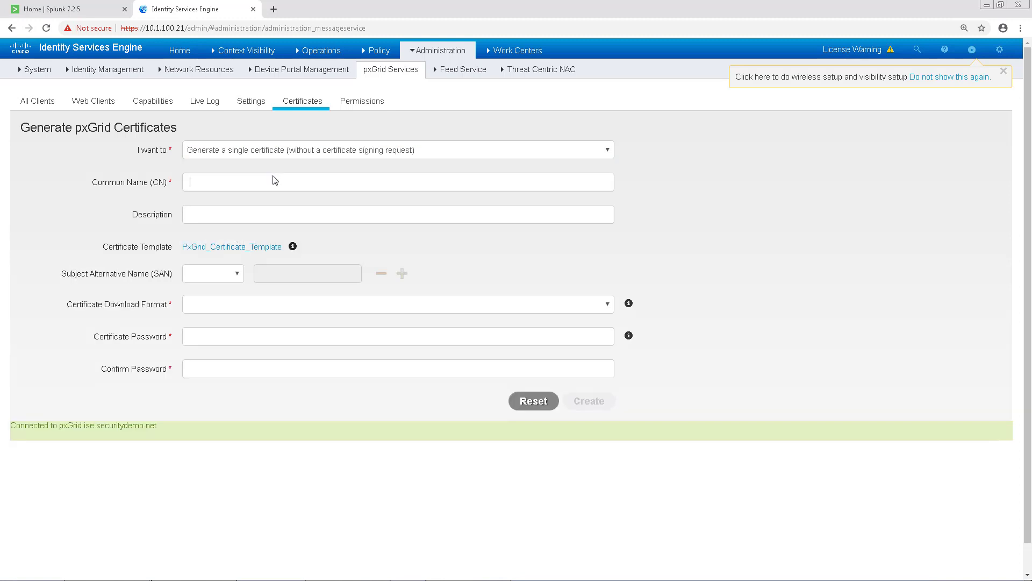
click(275, 180)
text(splunk)
Add IP SAN 10.1.100.20, choose PEM with PKCS8 key format, set a password, and create it
click(236, 274)
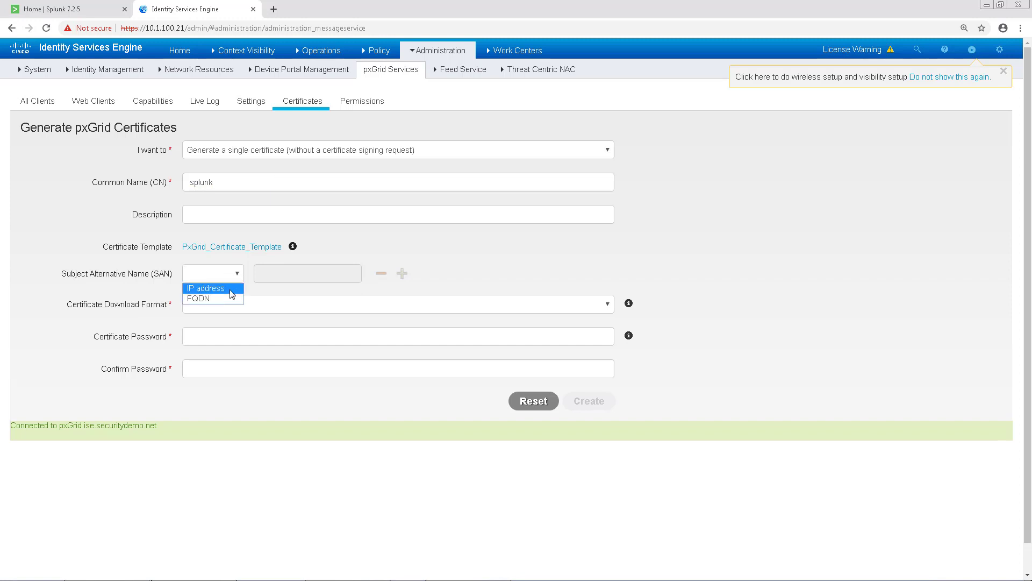
click(232, 289)
click(302, 275)
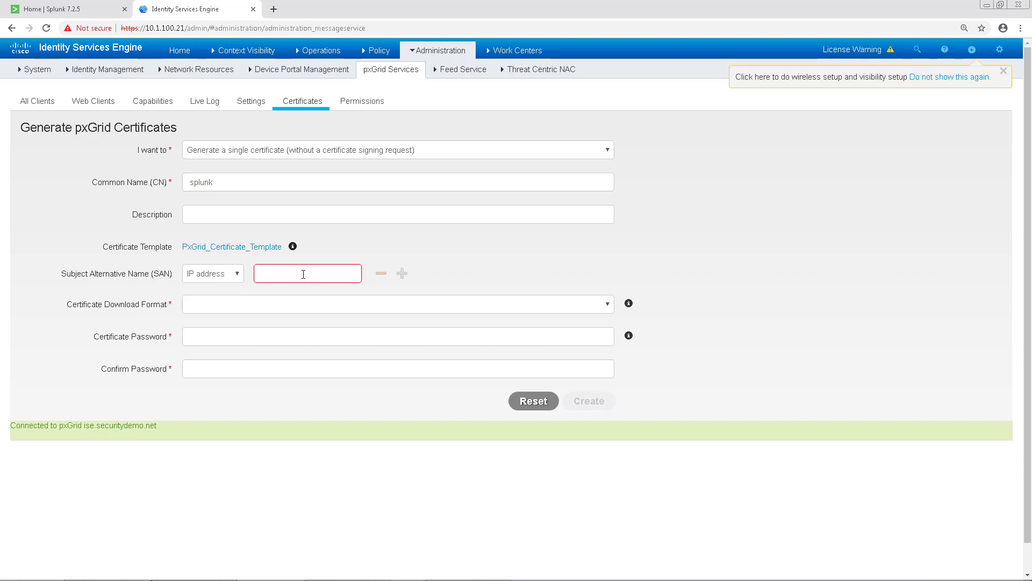
text(10.1.100.20)
click(608, 304)
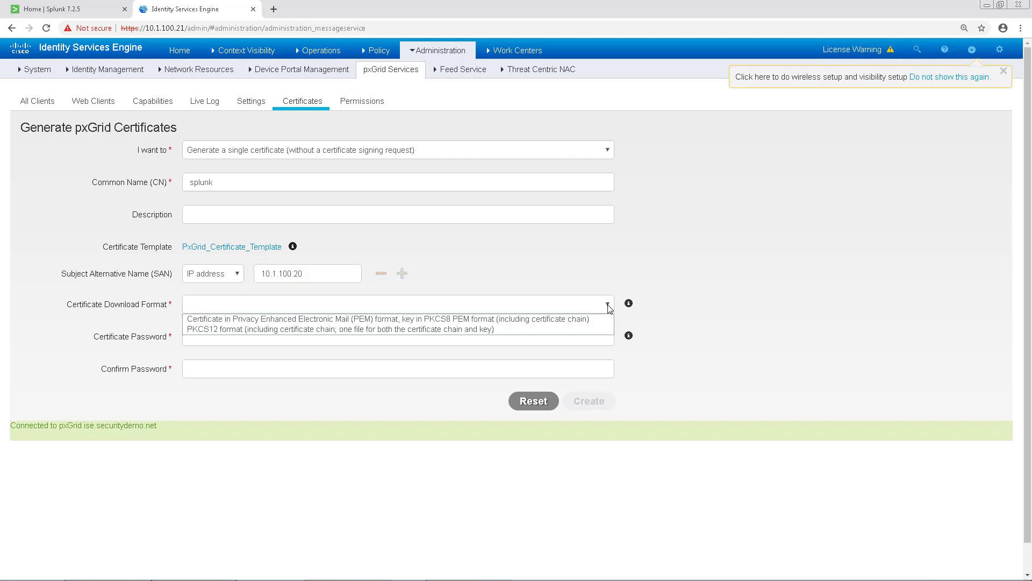
click(487, 320)
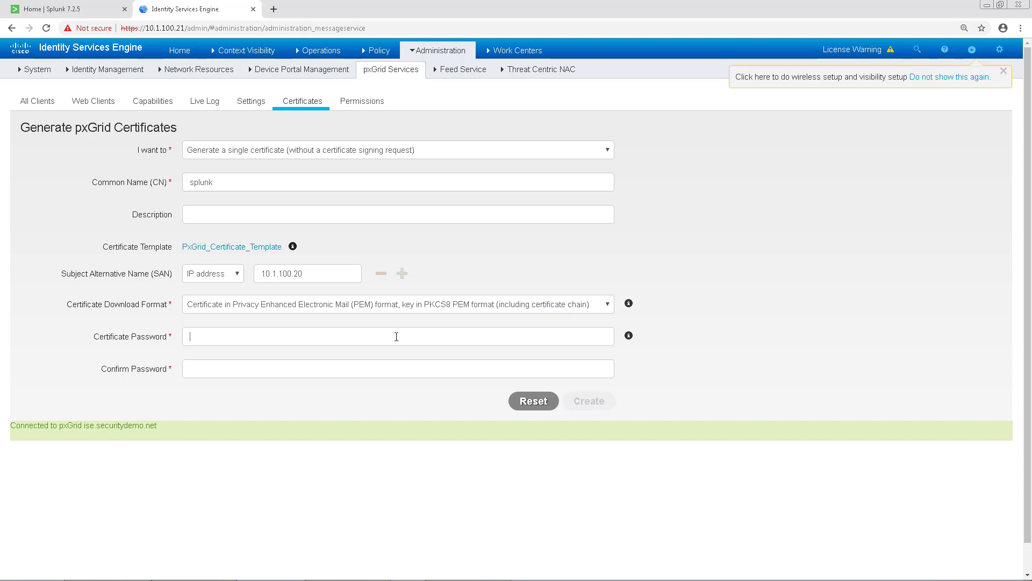
click(396, 337)
text(••••••)
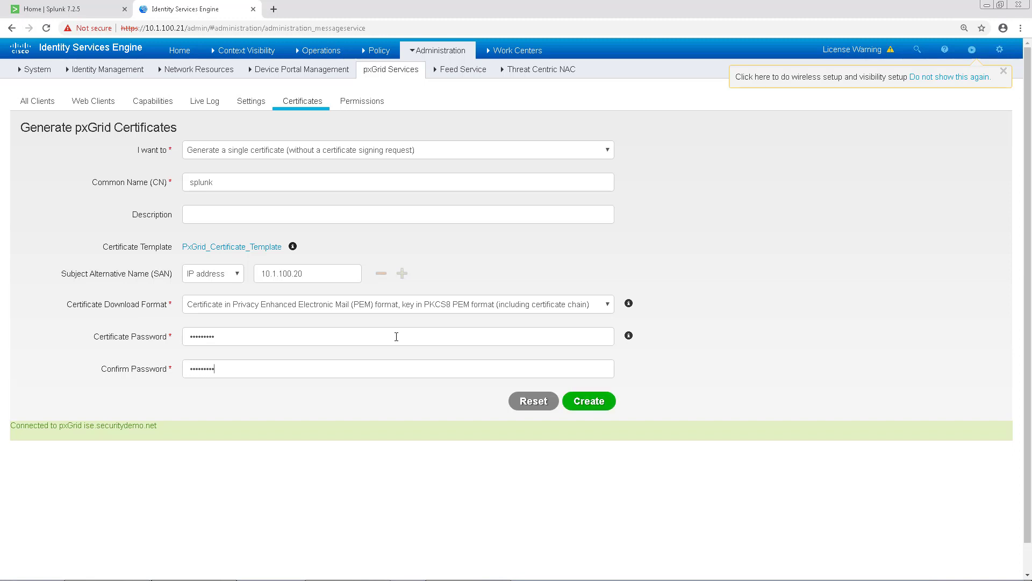
click(582, 405)
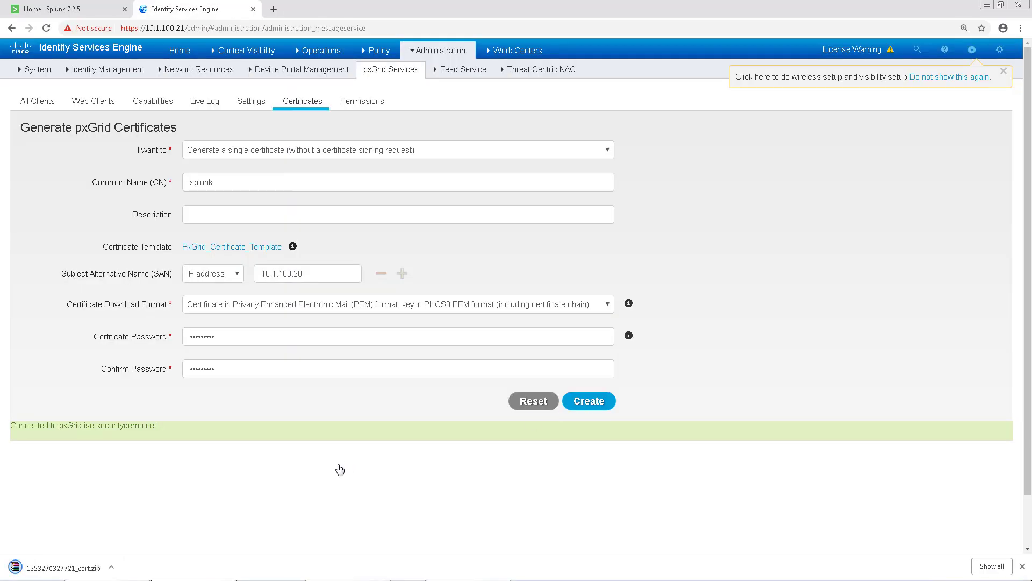
click(88, 569)
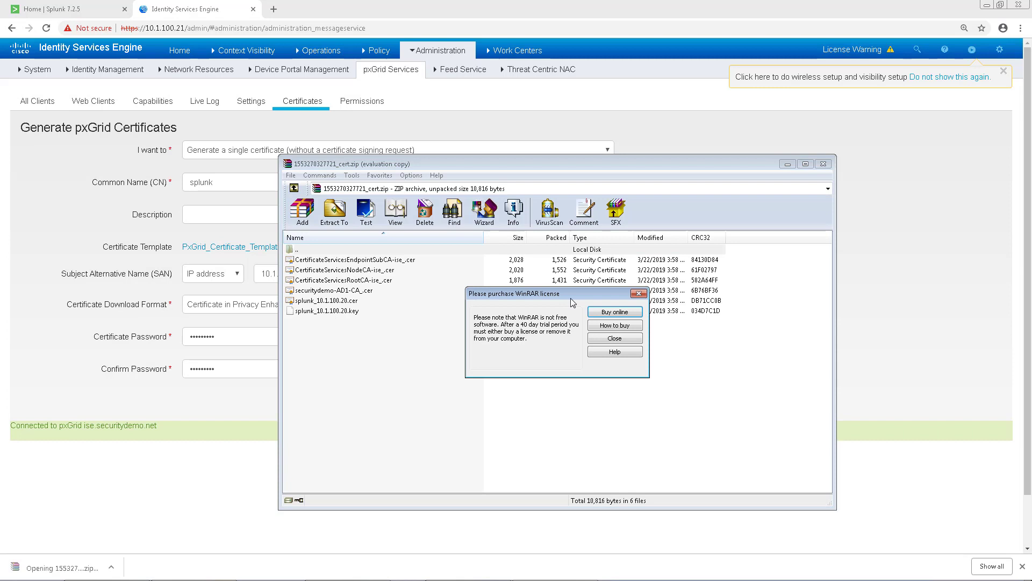
click(616, 342)
click(334, 210)
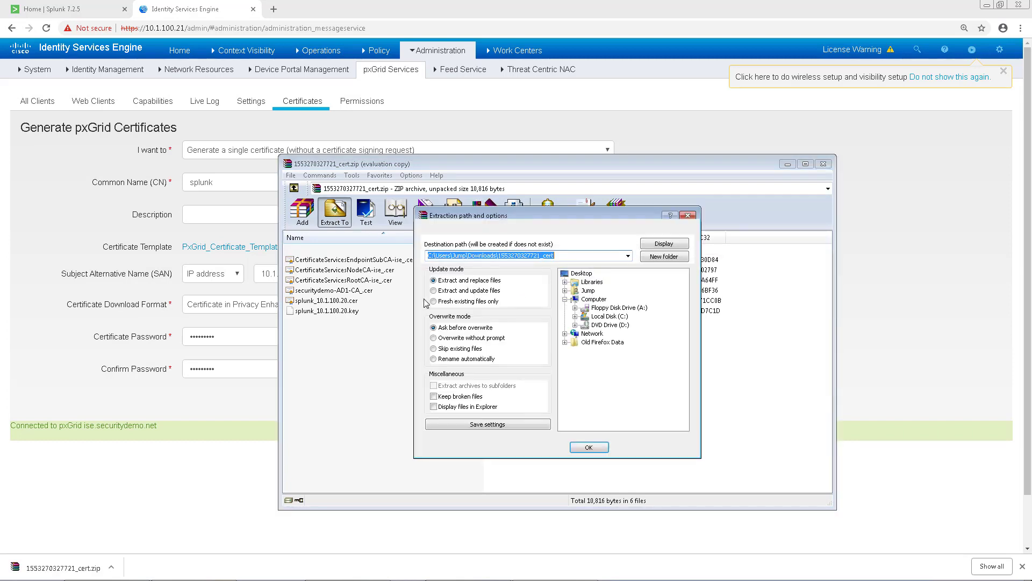
click(586, 448)
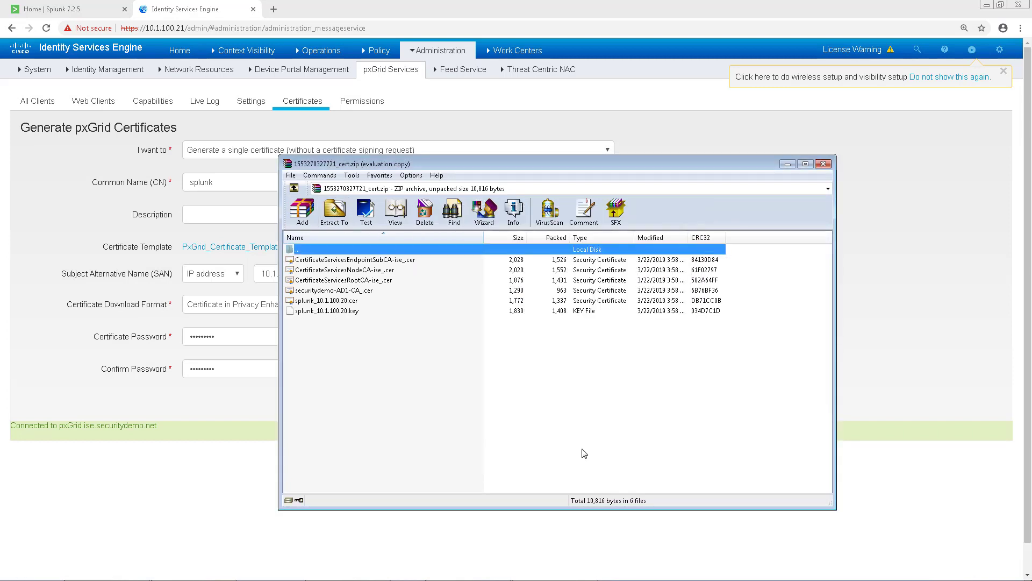
click(823, 164)
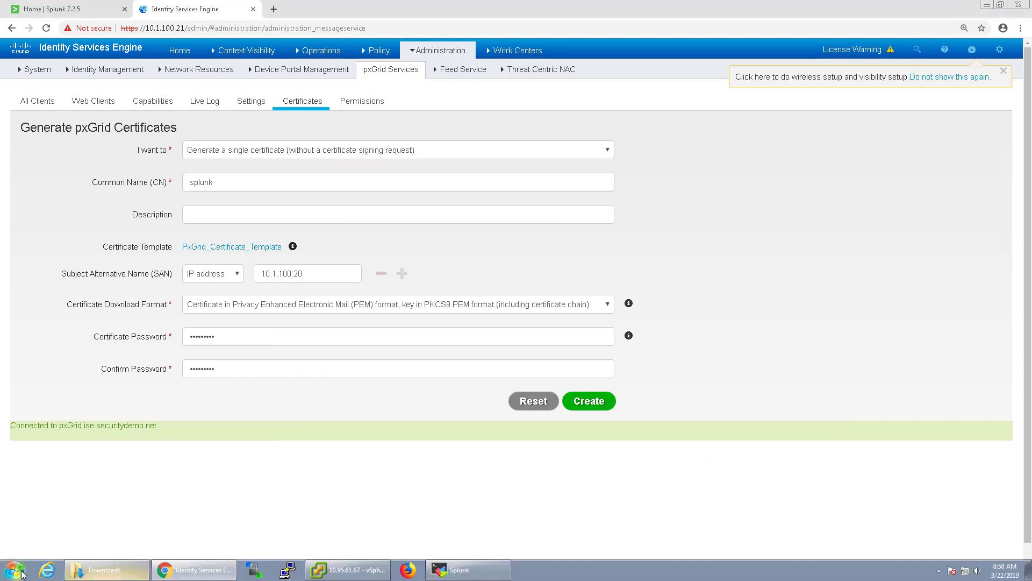
Launch WinSCP from the Start menu search and log in to the Internal FTP session
click(15, 572)
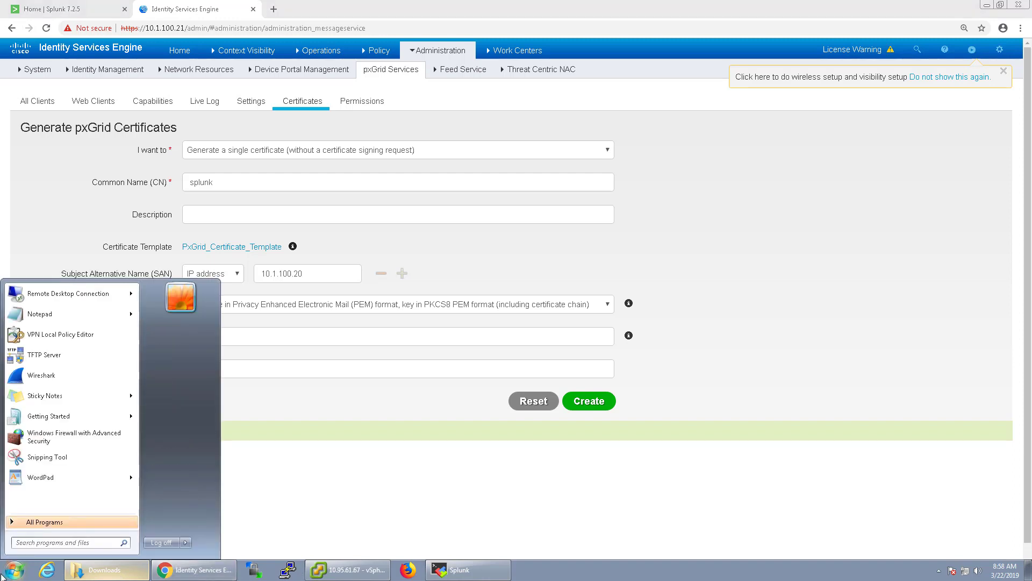
text(winscp)
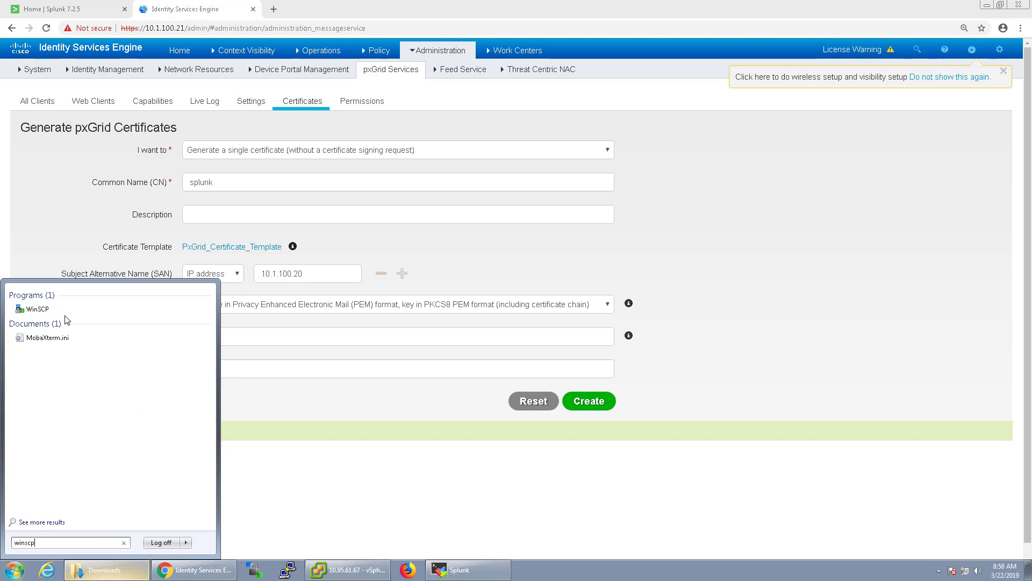
click(66, 315)
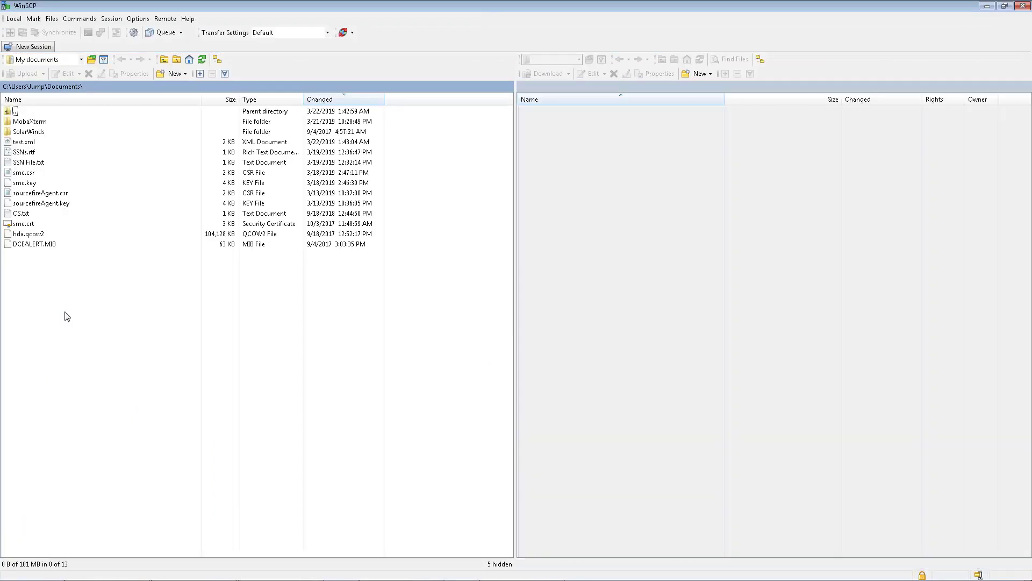
click(550, 391)
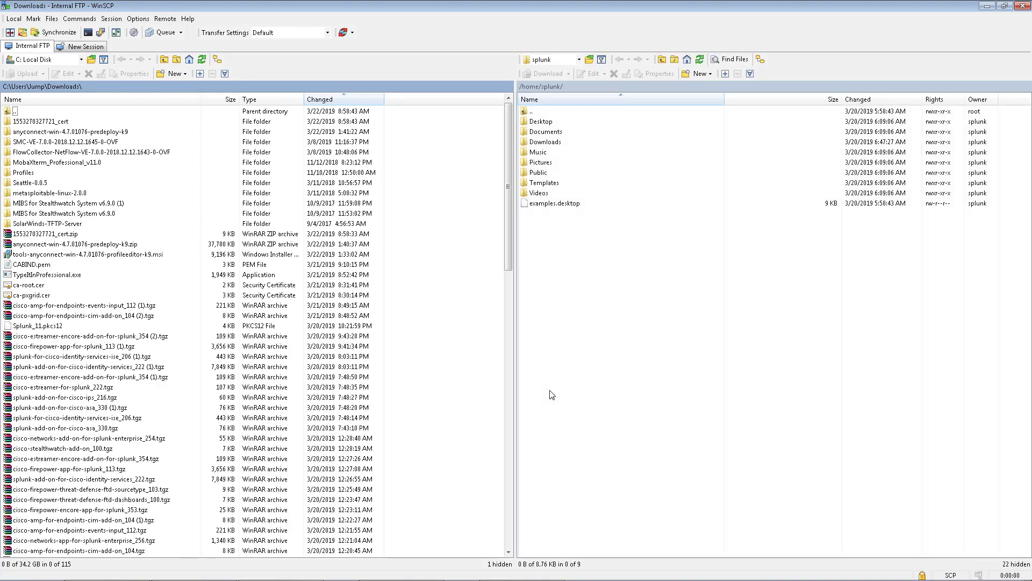
double_click(46, 122)
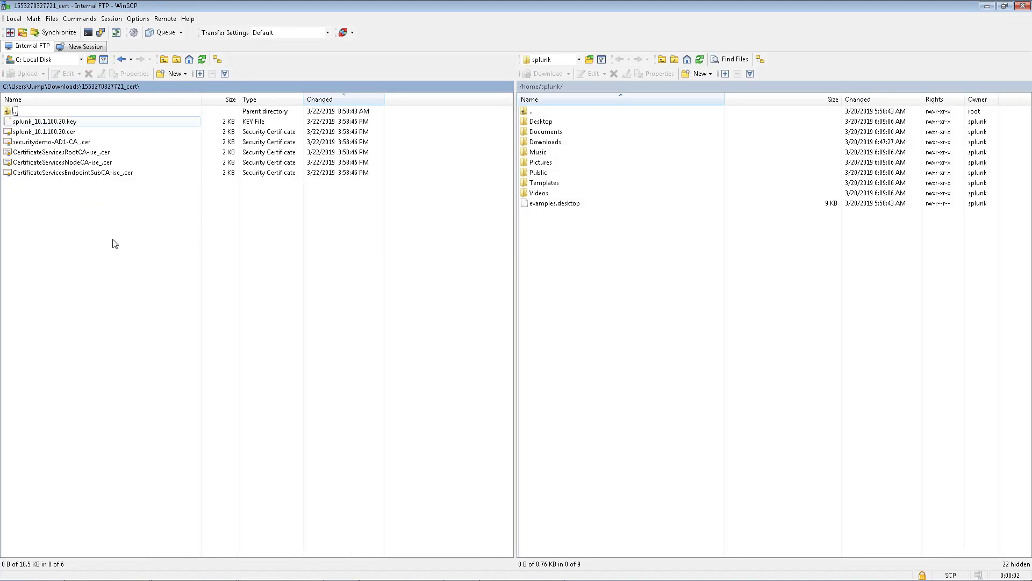
click(69, 123)
shift+click(70, 173)
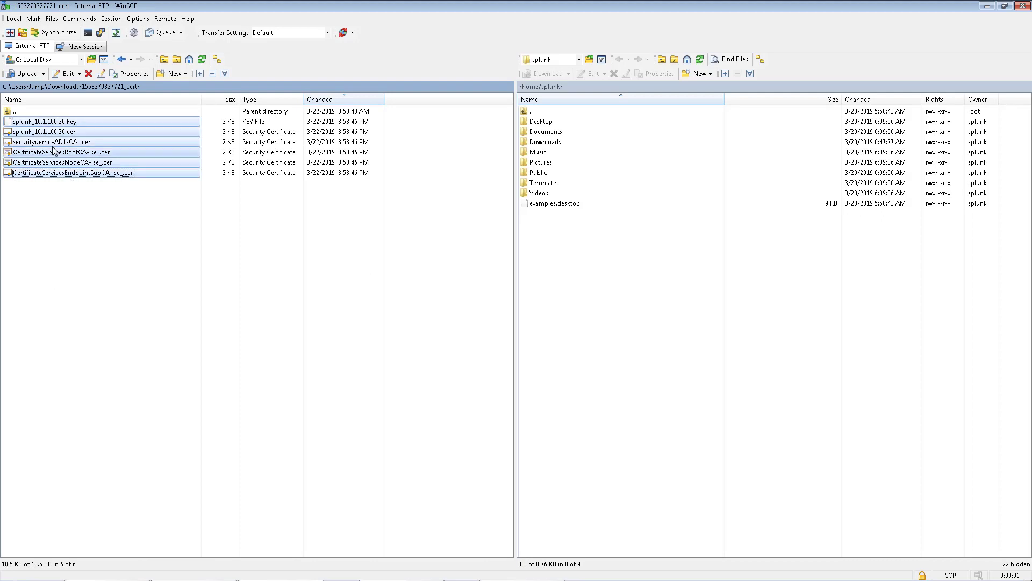
drag(54, 143, 590, 271)
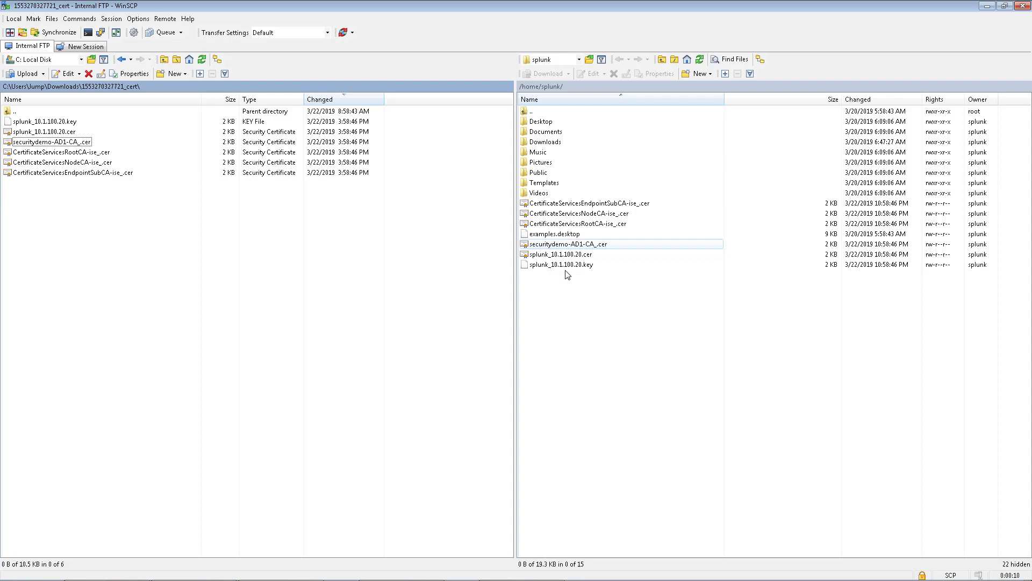
click(984, 8)
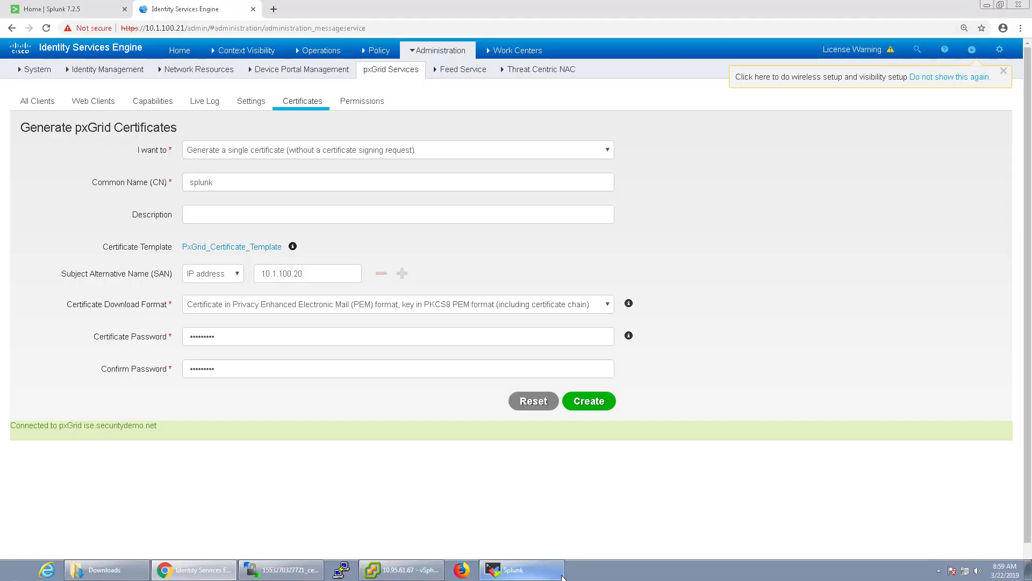
List /home/splunk with ls -l and highlight the uploaded ISE and splunk certificate files
click(553, 573)
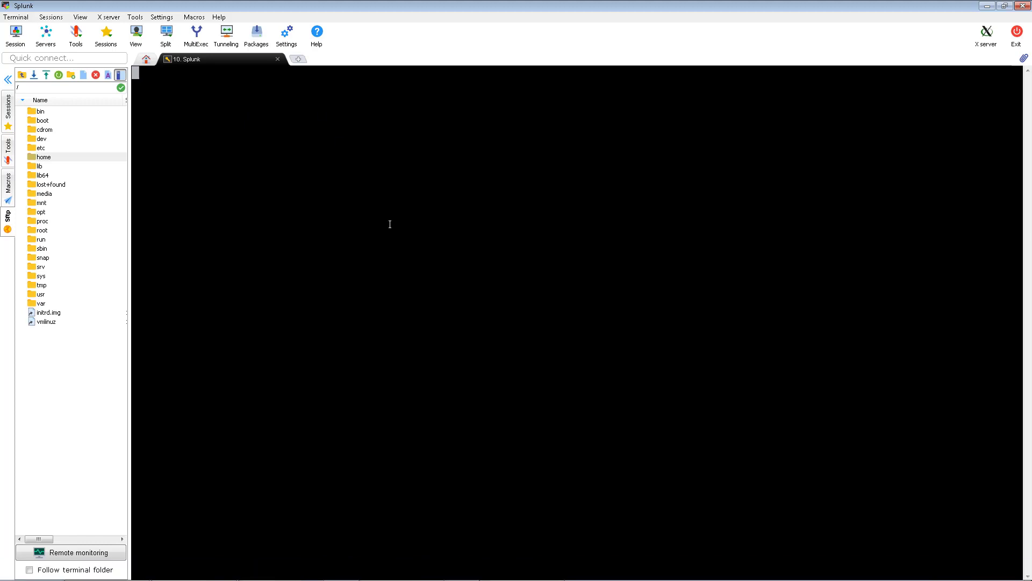
key(Return)
key(Return)
key(Return)
key(Return)
key(Return)
key(Return)
key(Return)
key(Return)
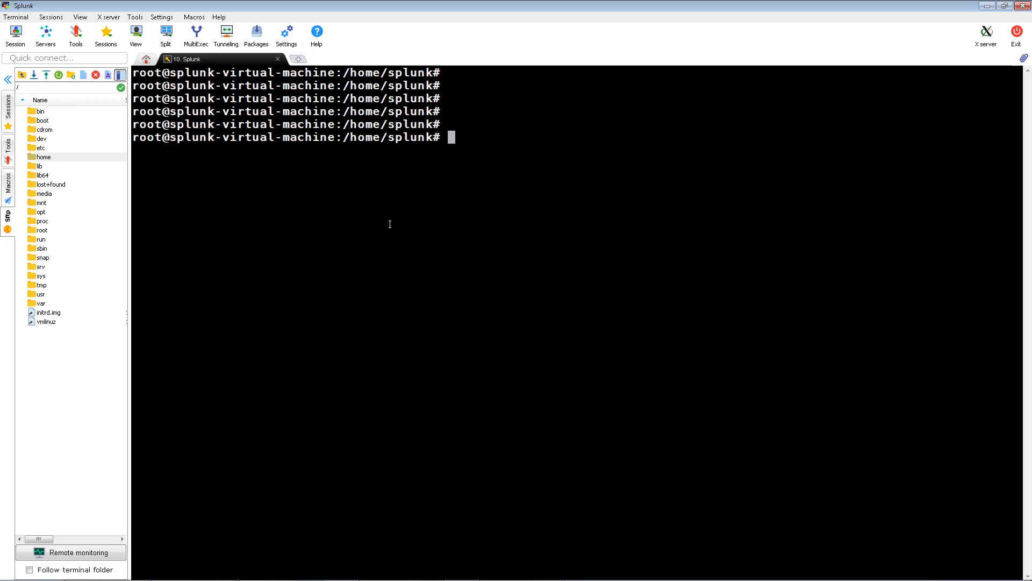
text(ls -l)
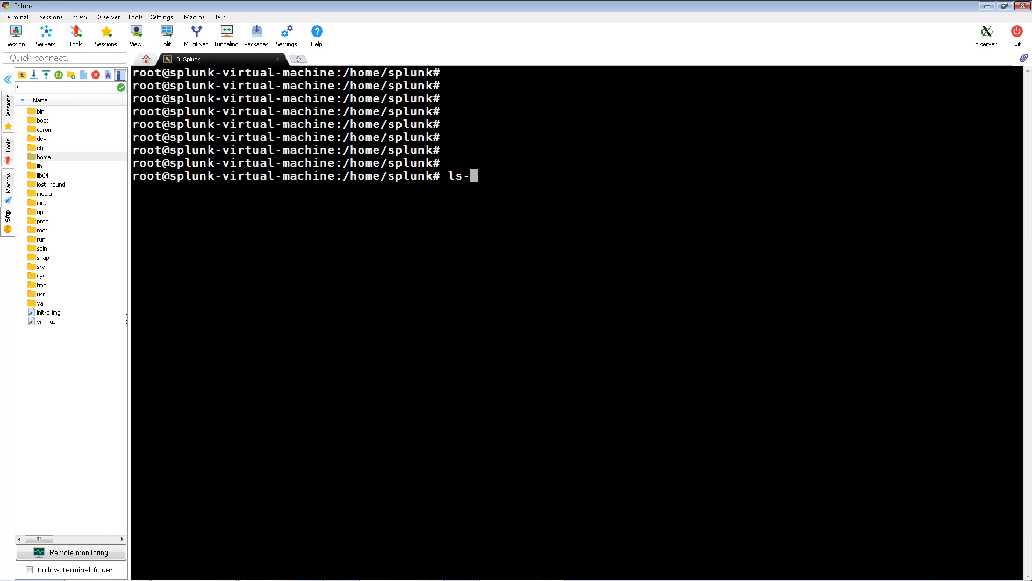
key(Return)
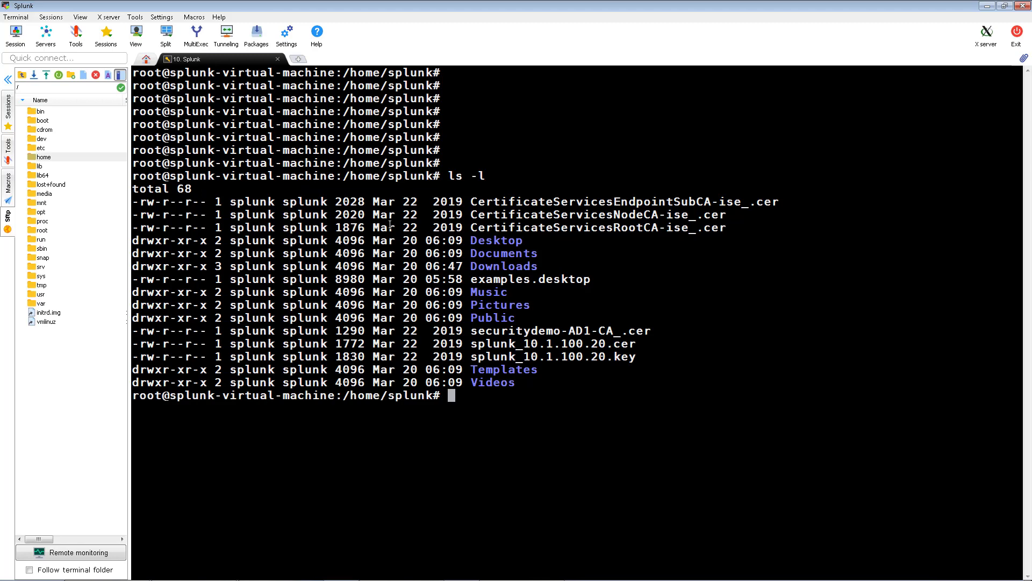
drag(467, 202, 748, 227)
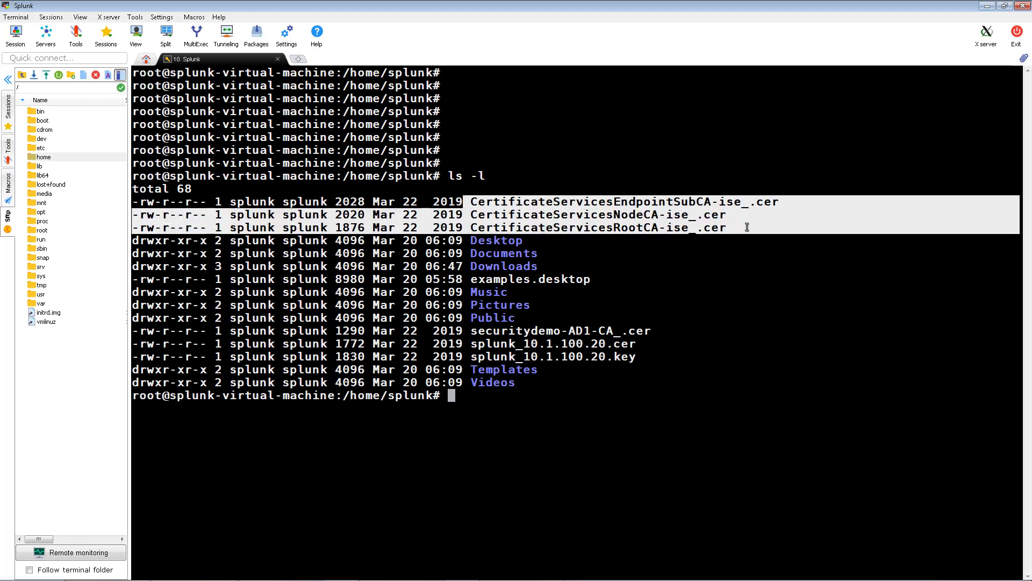
drag(480, 343, 554, 347)
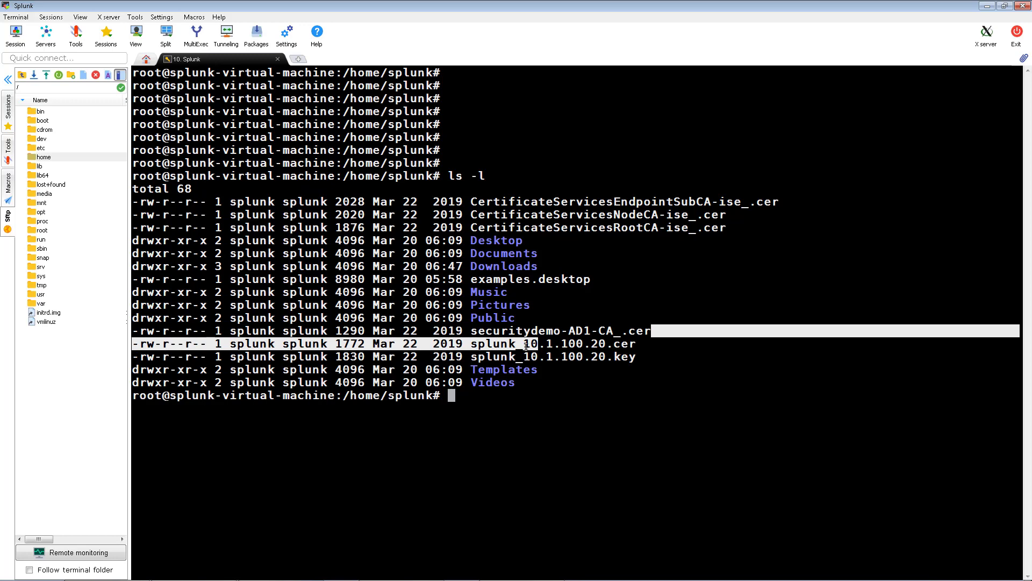
double_click(554, 399)
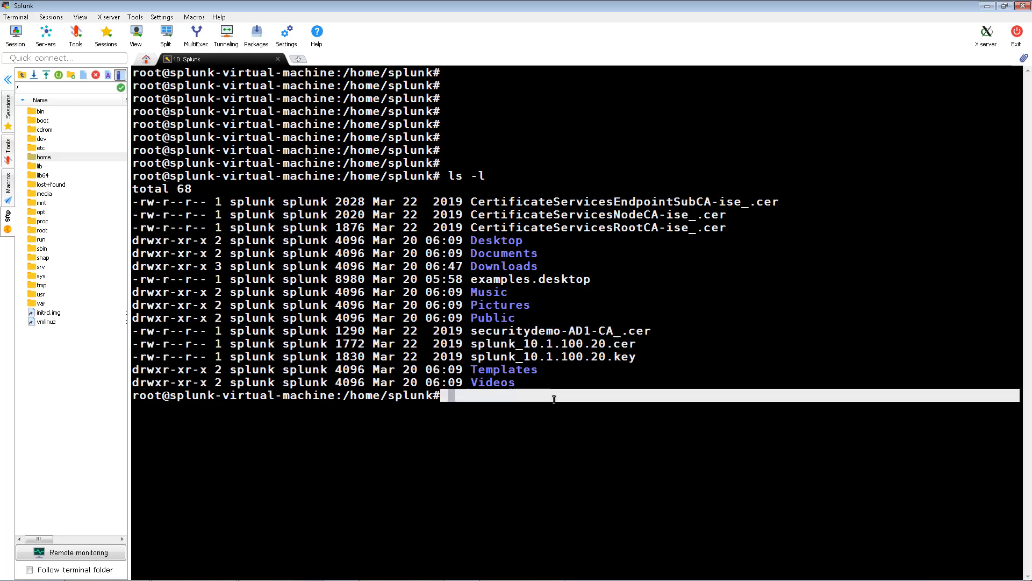
click(554, 399)
Concatenate the four CA certificates into CA1.cer and confirm the 7214-byte file with ls -l
key(Return)
key(Return)
key(Return)
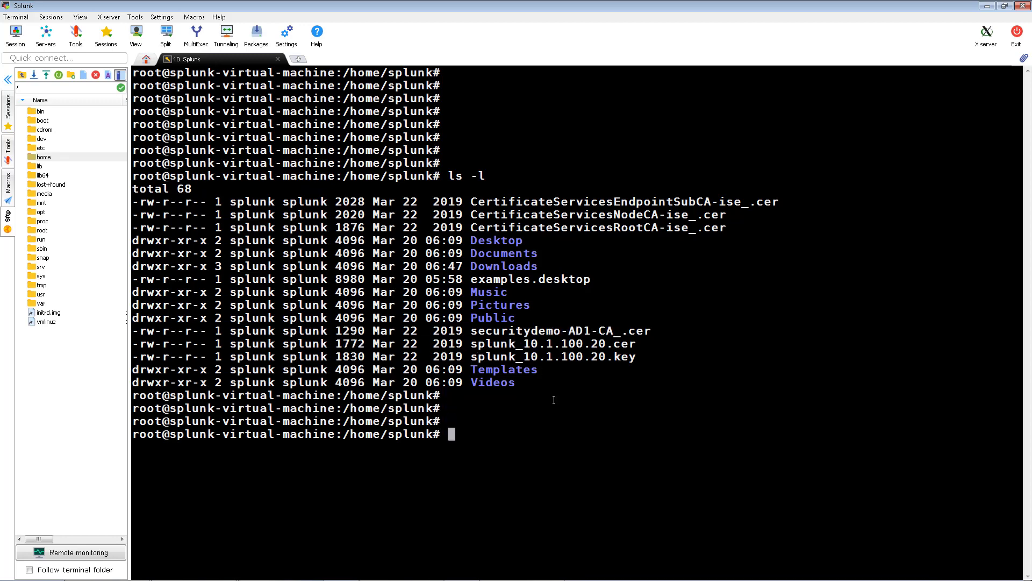
text(cat CertificateServicesEndpointSubCA-ise)
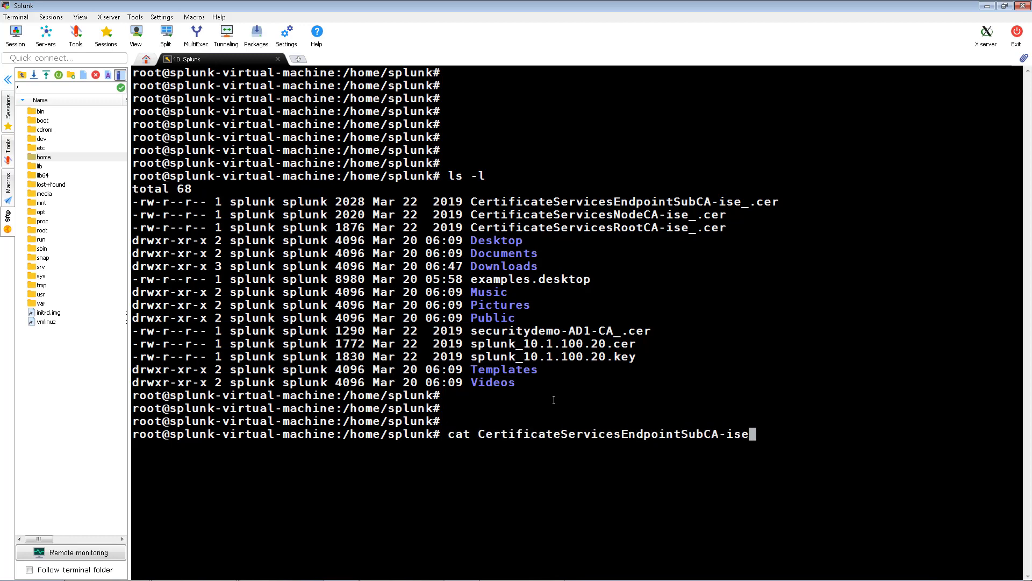
text(_.cer CertificateServicesRootC)
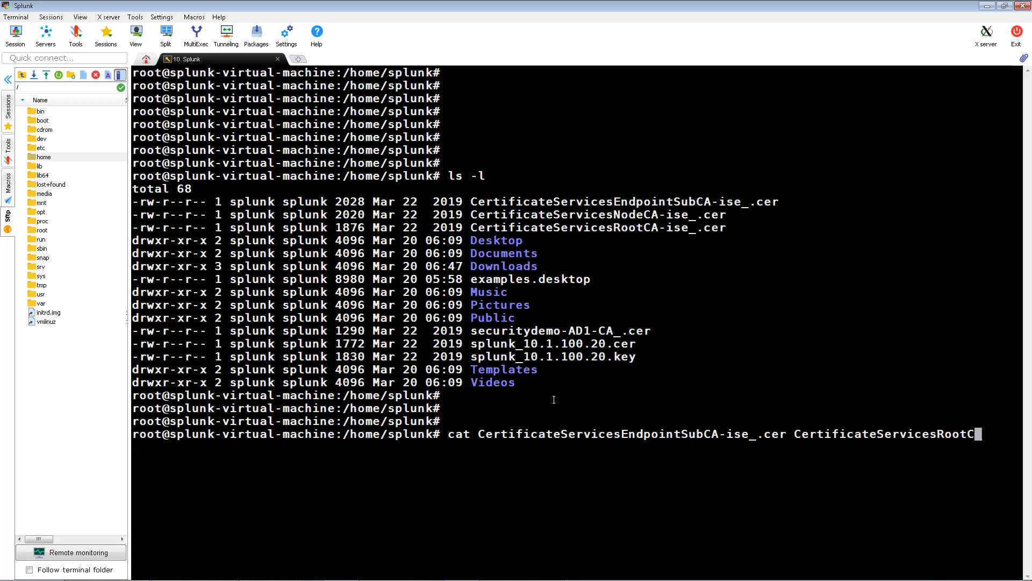
text(A-ise_.cer CertificateServices)
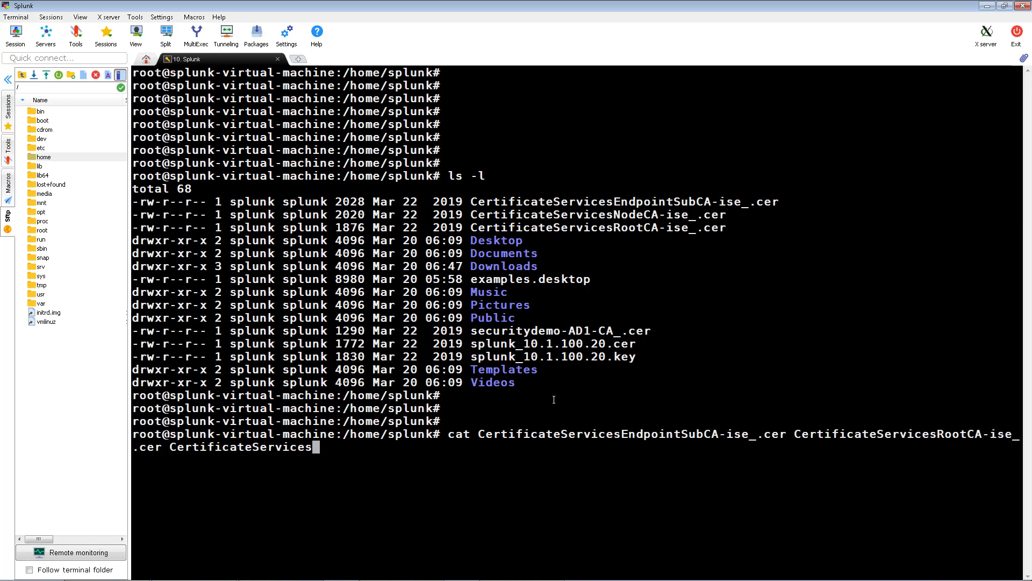
text(NodeCA-ise_.cer securitydemo-A)
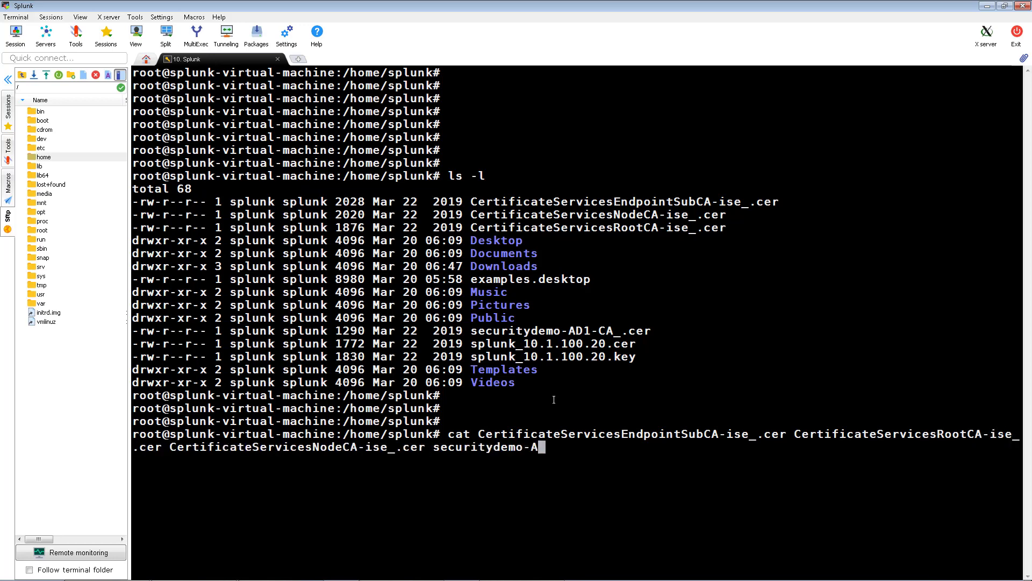
text(D1-CA_.cer > CA1.cer)
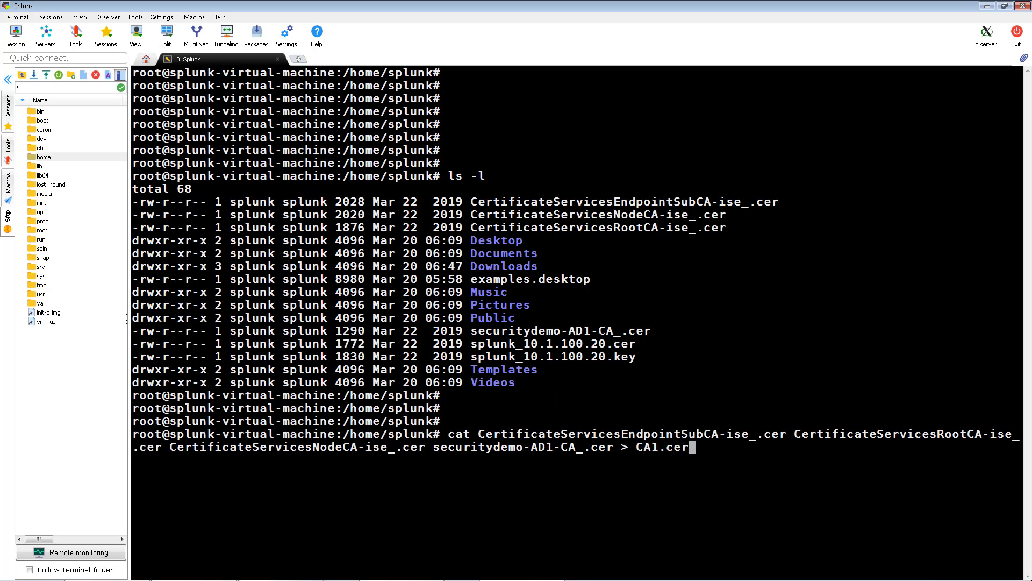
key(Return)
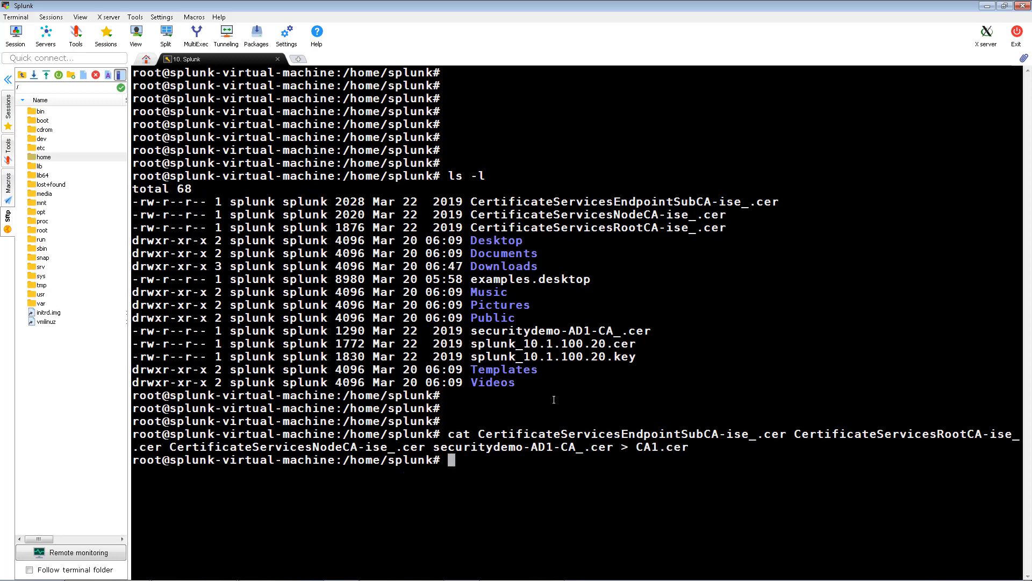
key(Return)
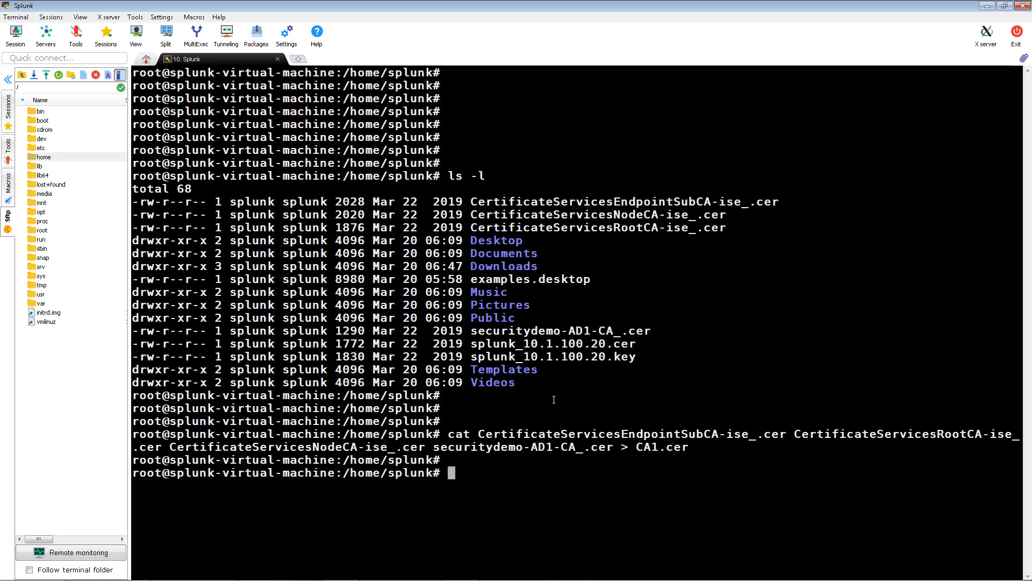
text(ls -l)
key(Return)
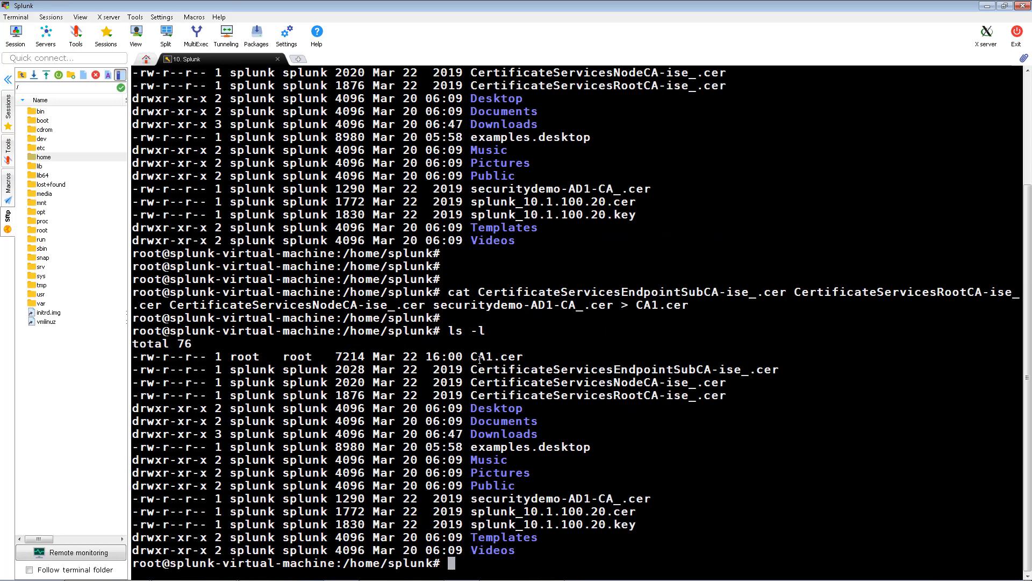
double_click(479, 359)
click(479, 360)
key(Return)
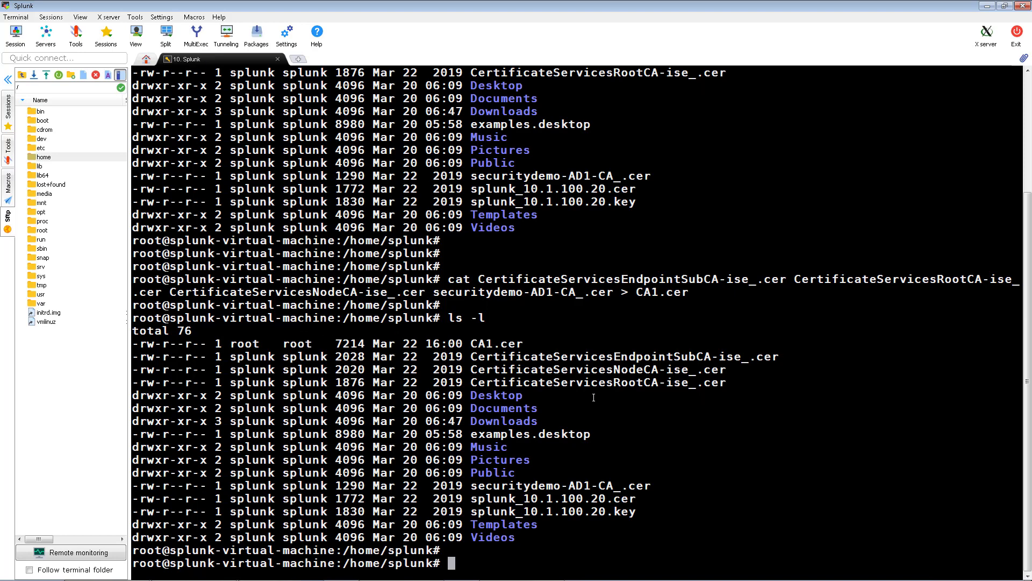
Export mac.p12 from the splunk_10.1.100.20 key and certificate with the CA1.cer chain, setting an export password
text(openssl pkcs12 -expo)
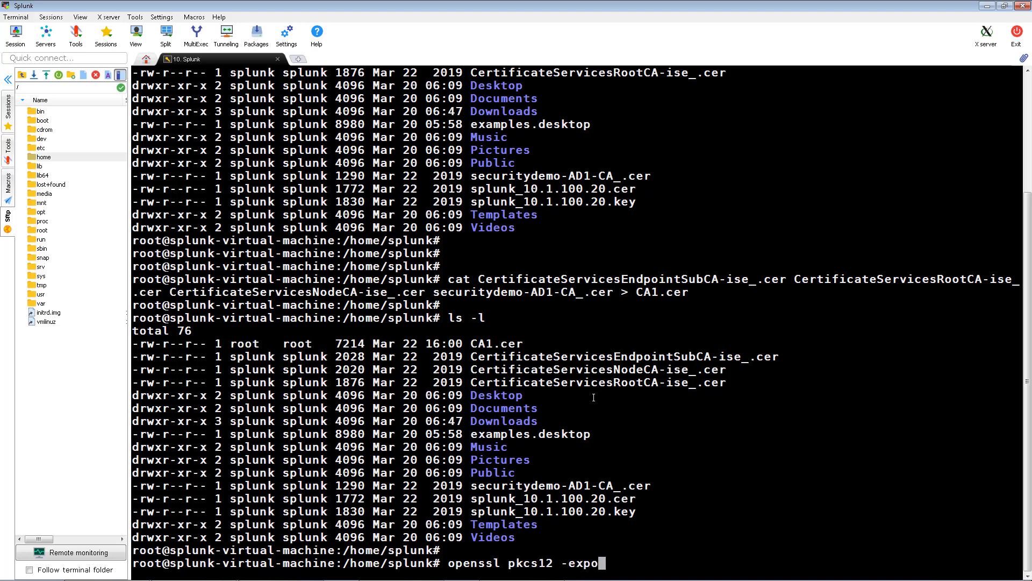
text(rt -out mac.p12 -inkey splunk_10.1.100)
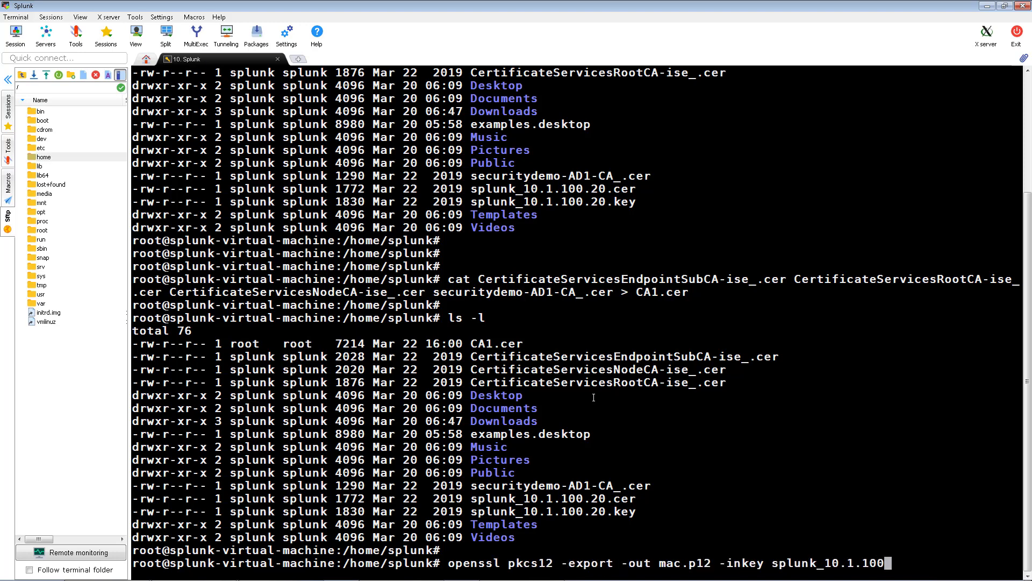
text(.20.key -in splunk_10.1.100.20.cer -ch)
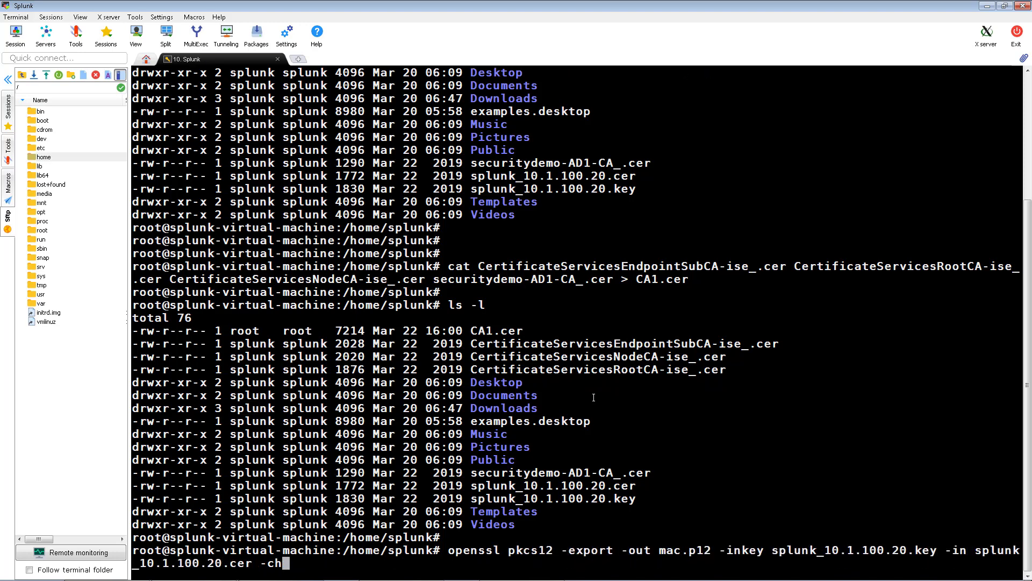
text(ain -CAfile CA1.cer)
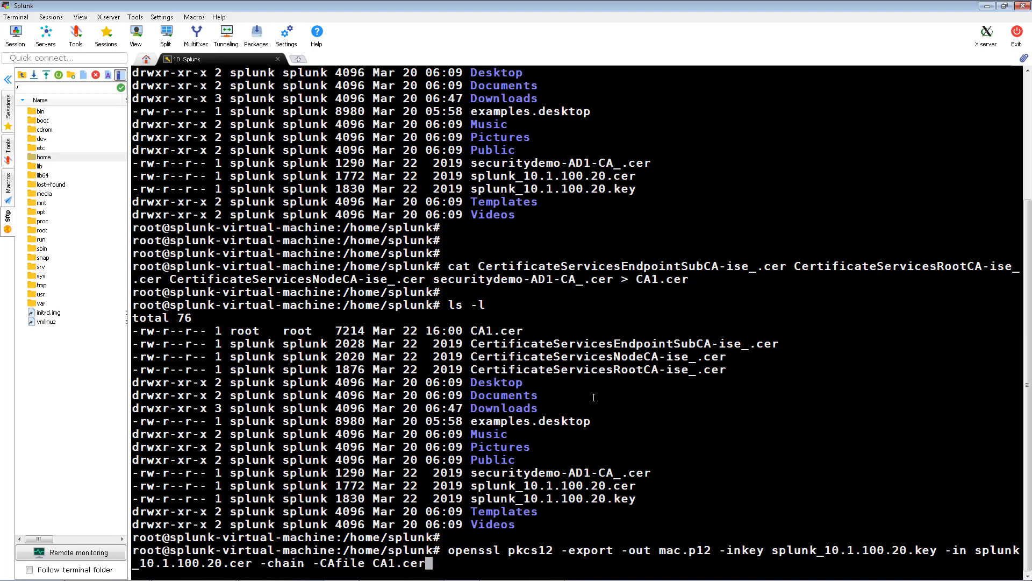
key(Return)
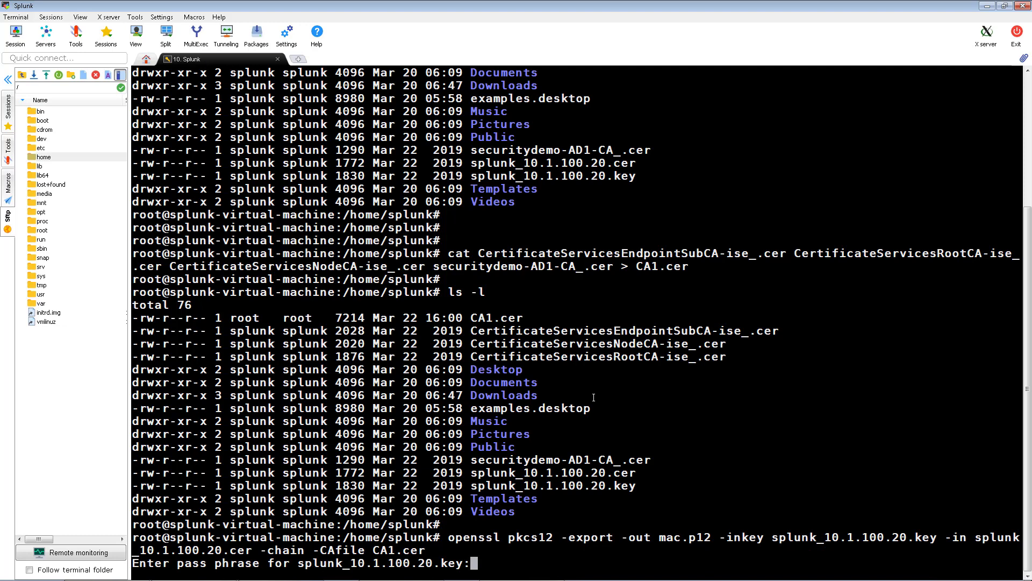
key(Return)
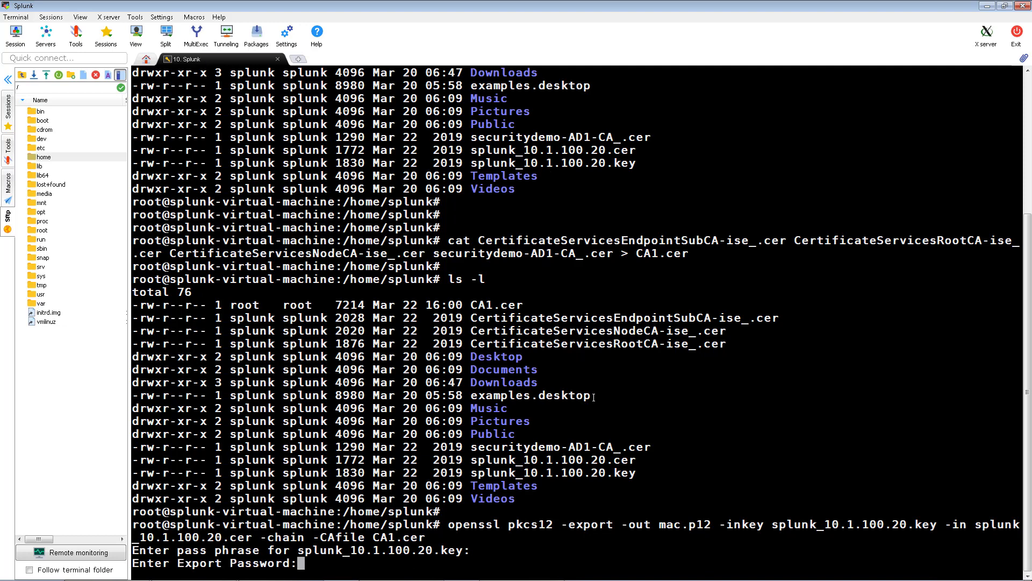
key(Return)
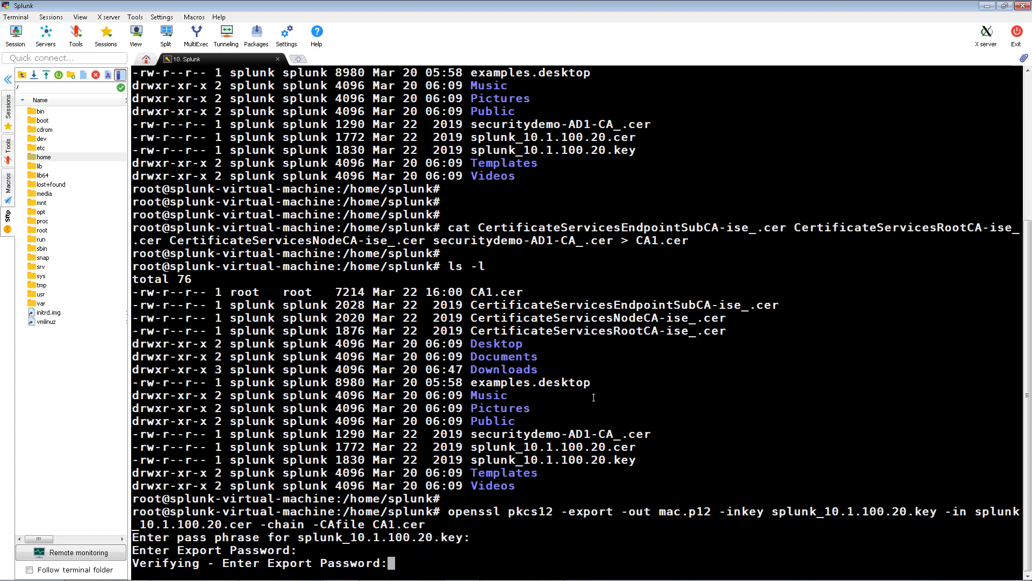
key(Return)
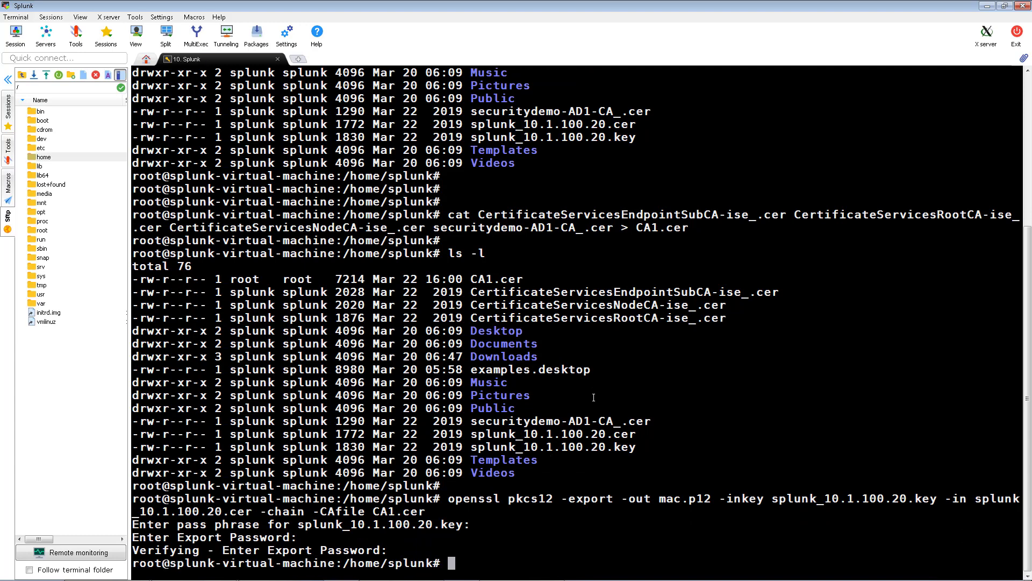
key(Return)
key(Return)
key(Return)
key(Return)
List /home/splunk to confirm the 7165-byte mac.p12 bundle now exists
text(ls -)
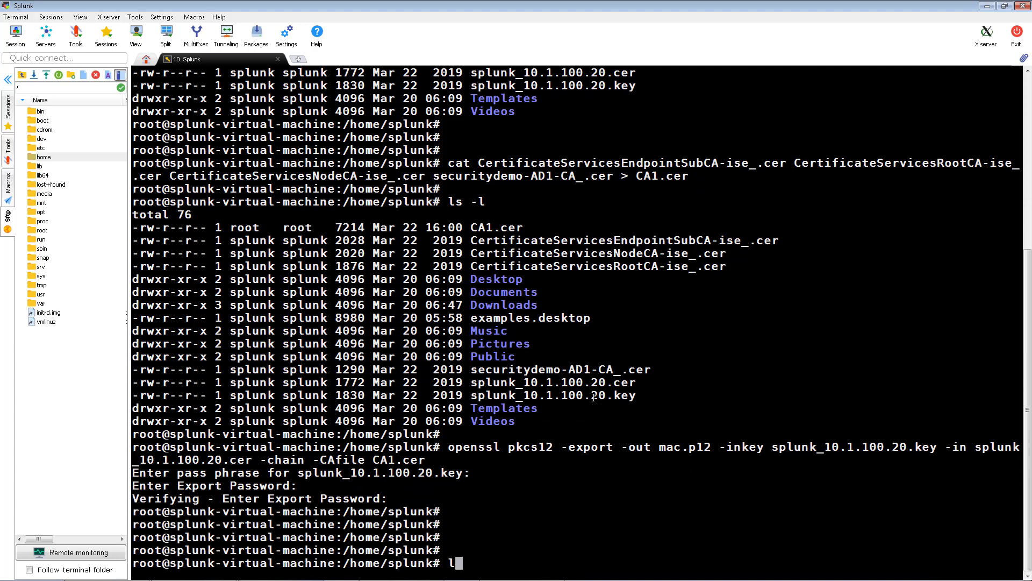
text(l)
key(Return)
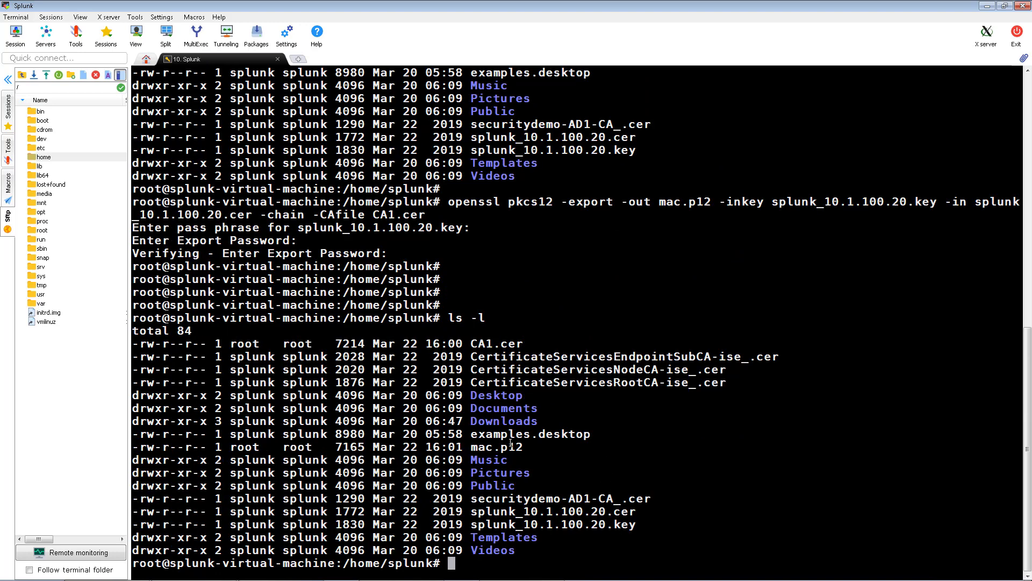
drag(511, 446, 464, 446)
click(528, 455)
double_click(573, 510)
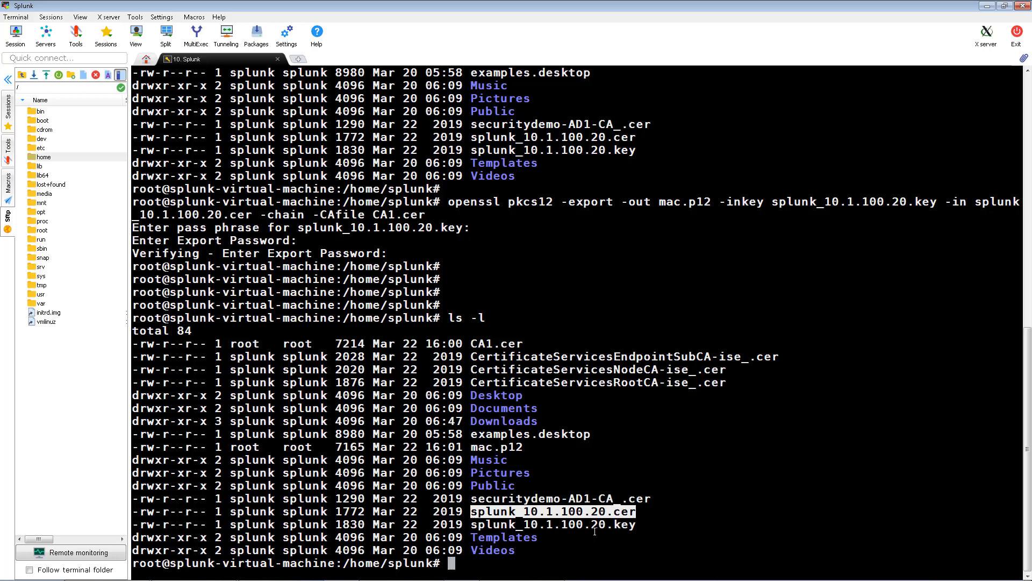
Import mac.p12 into a new password-protected mac.jks keystore and confirm the 6809-byte mac.jks in the listing
text(keytool -importkeystore -srckeyst)
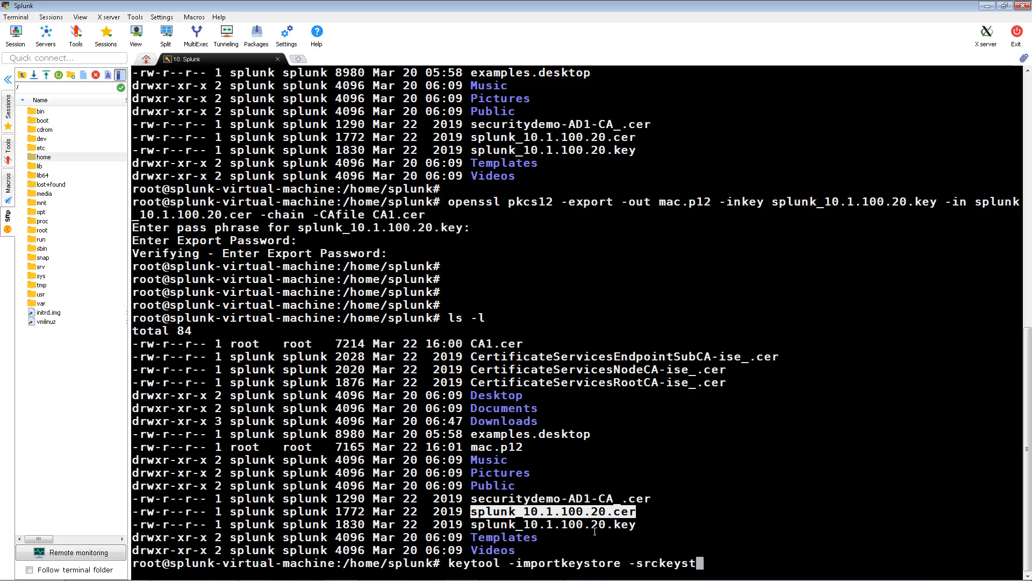
text(ore mac.p12 -destkeystore mac.jks -srcs)
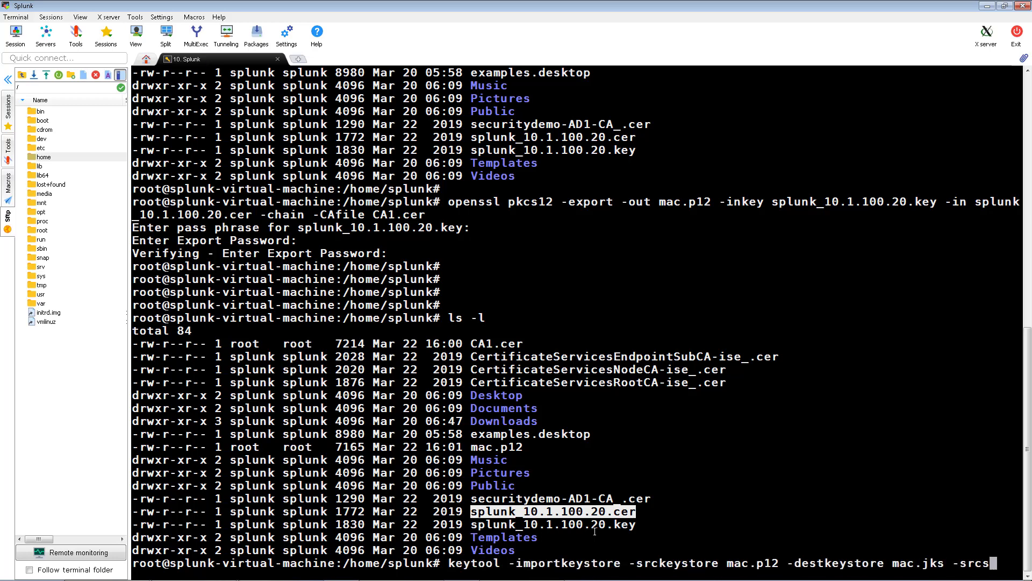
text(toretype PKCS12)
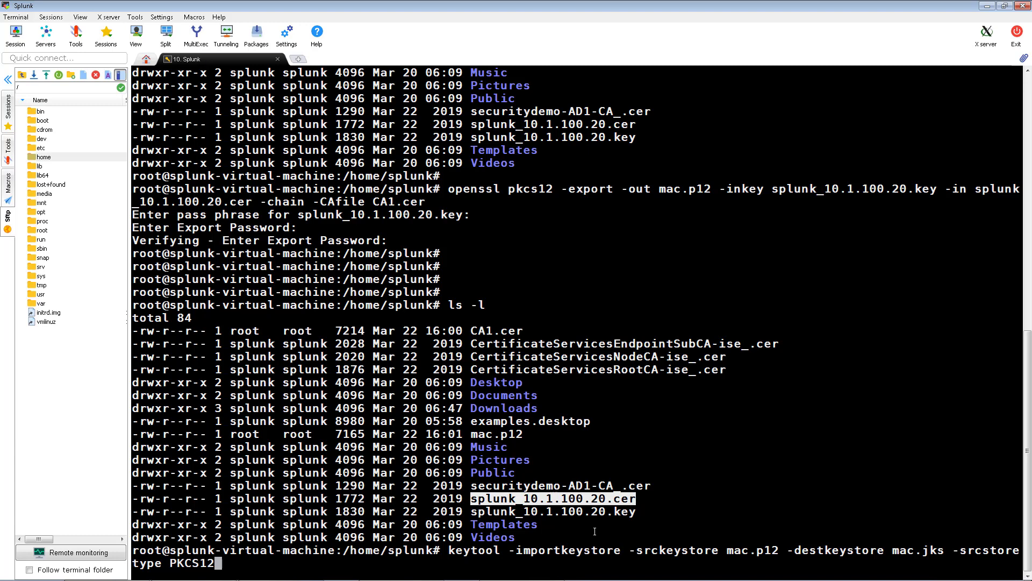
key(Return)
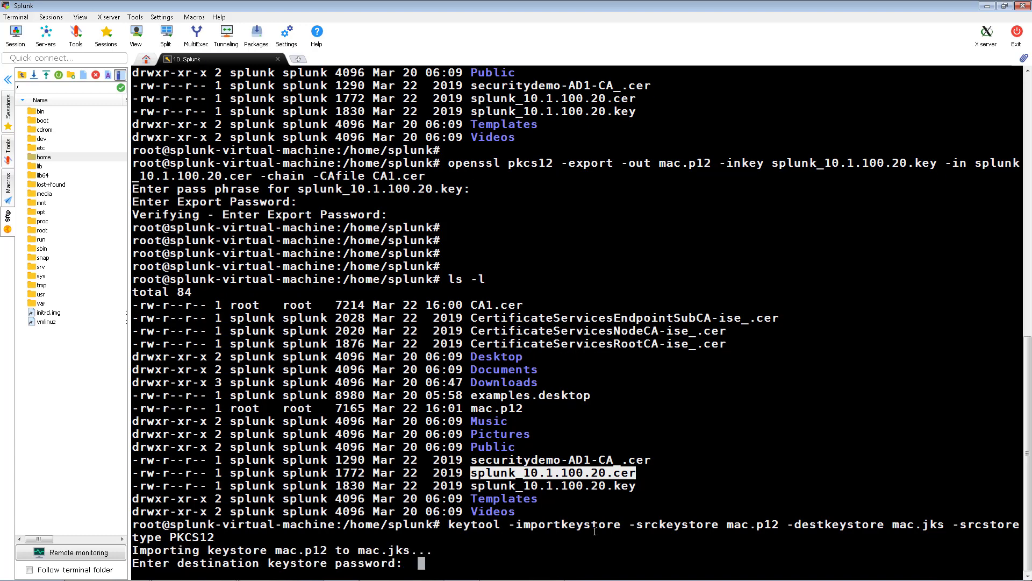
key(Return)
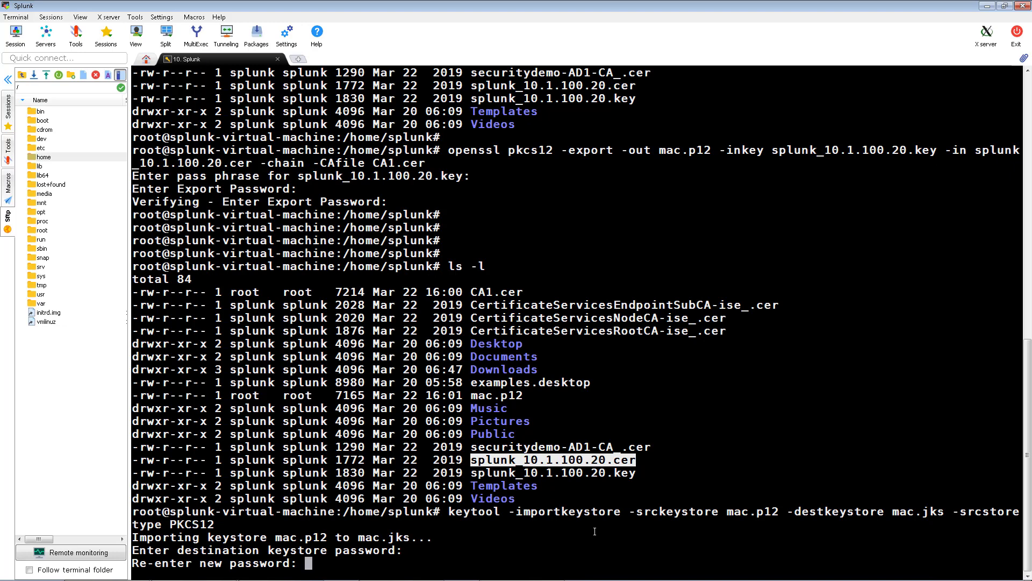
key(Return)
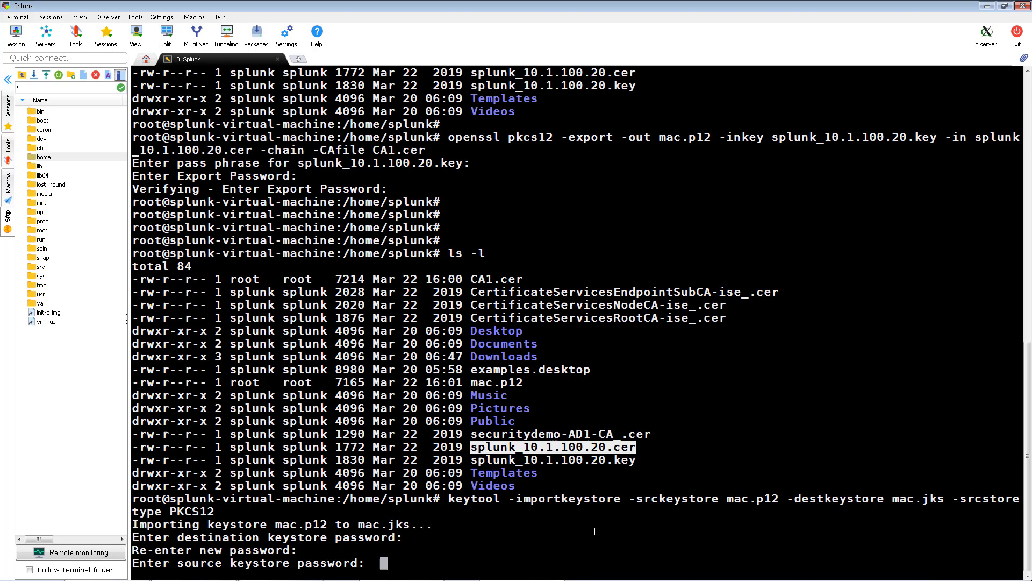
key(Return)
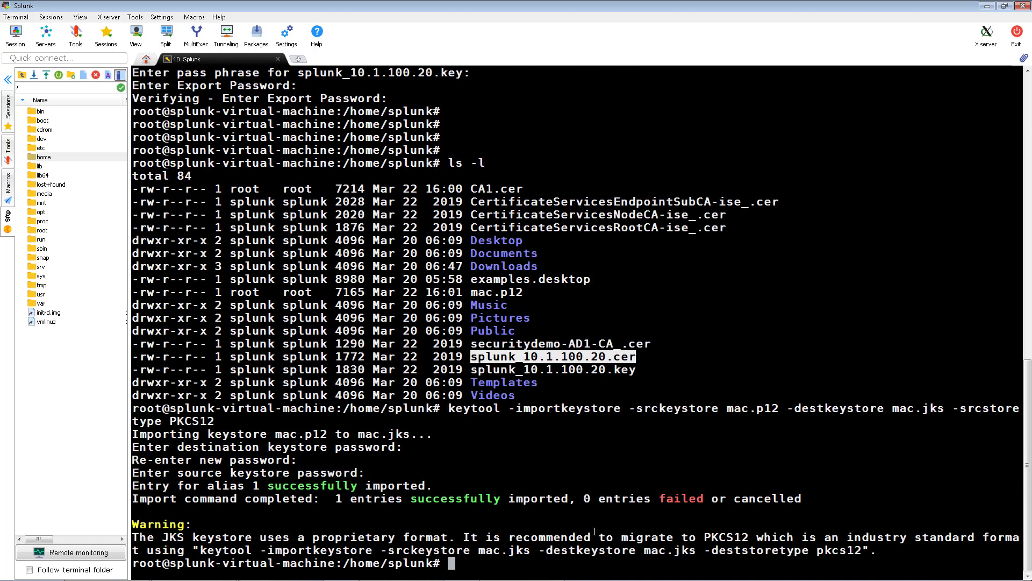
key(Return)
key(Return)
text(ls -l)
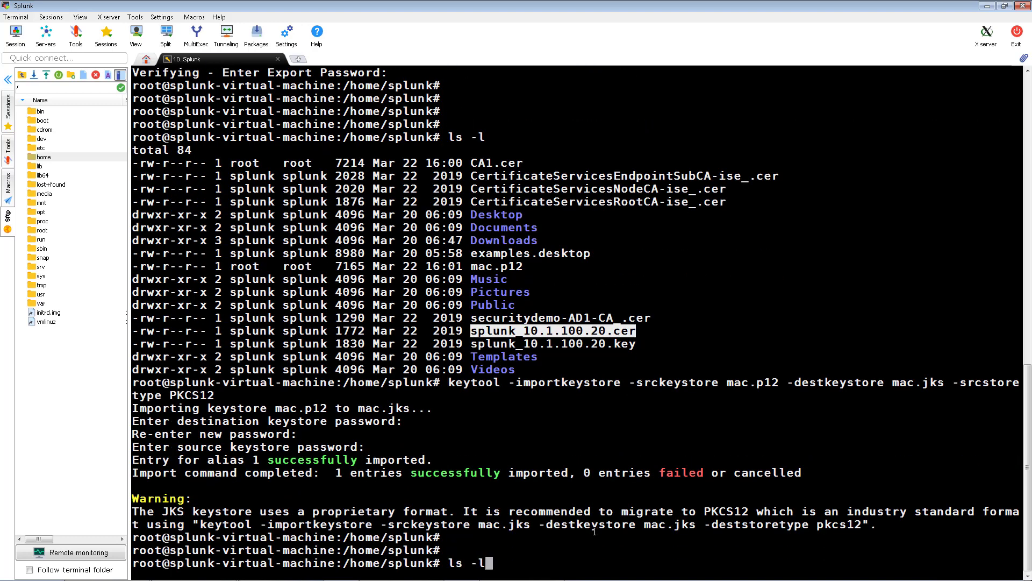
key(Return)
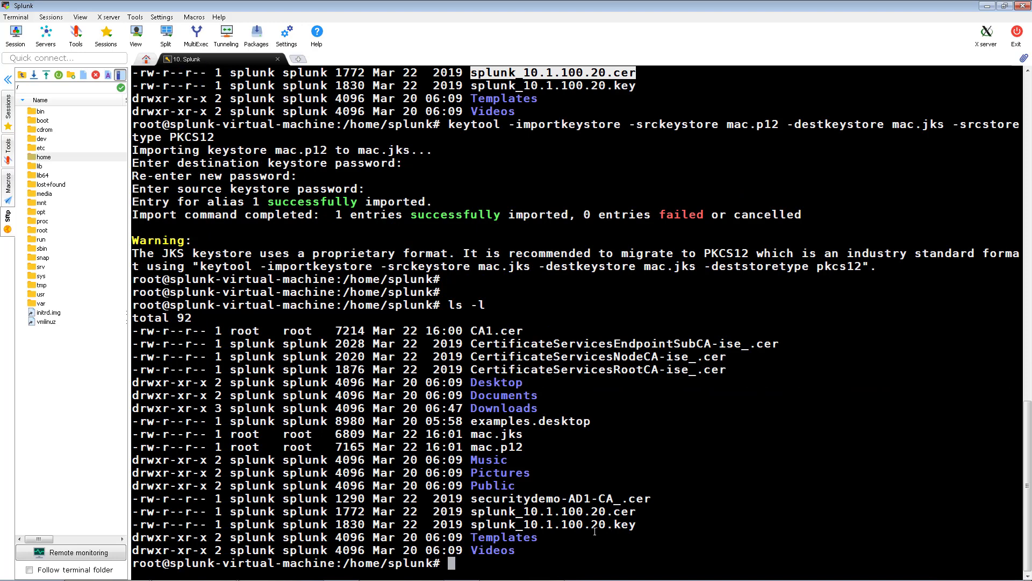
double_click(511, 434)
click(631, 505)
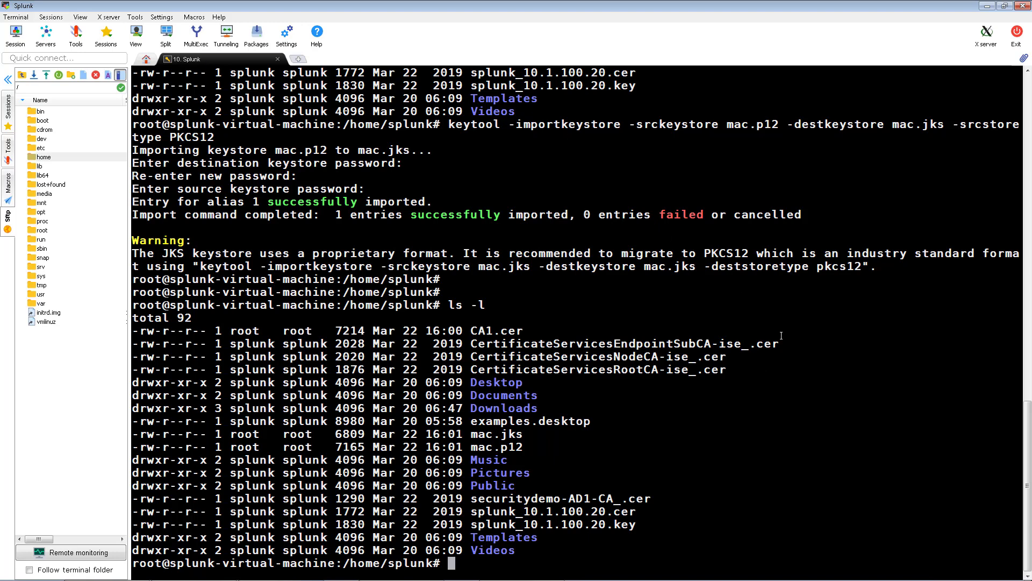
Migrate mac.jks to PKCS12 format with keytool, leaving mac.jks.old as a backup
text(keytool -importkeystore -srckeystore mac.jk)
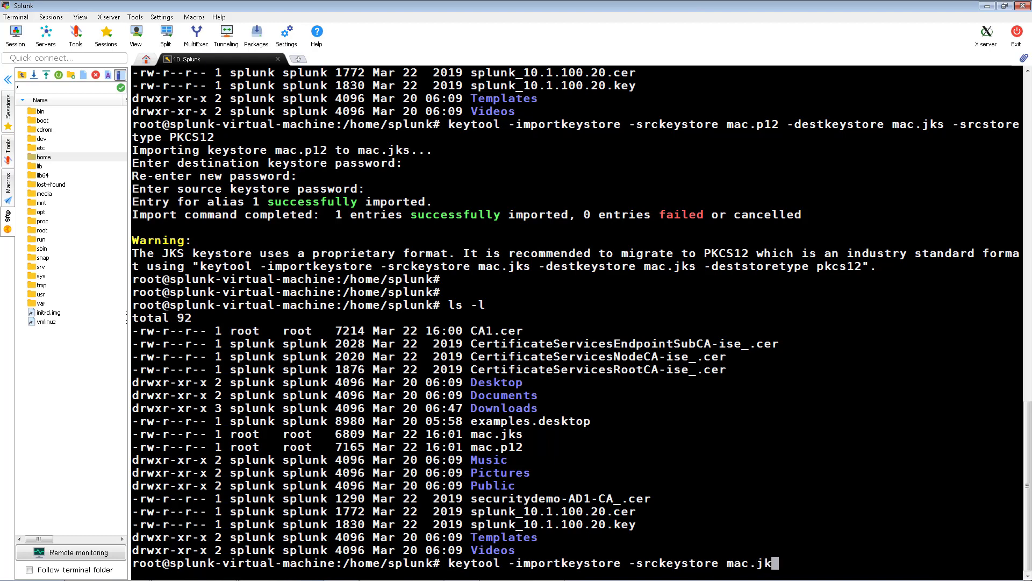
text(s -destkeystore mac.jks -deststoretype pkcs12)
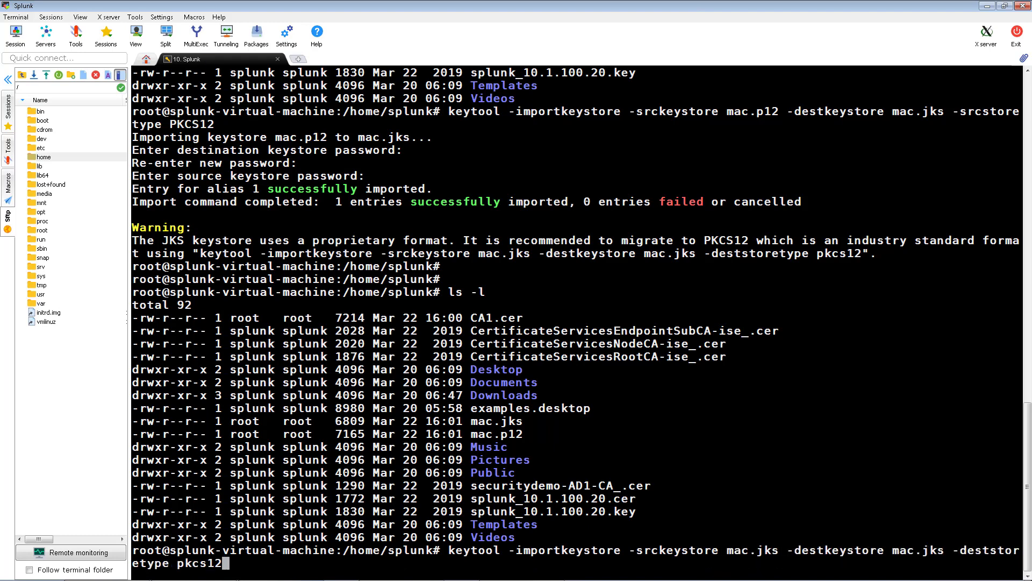
key(Return)
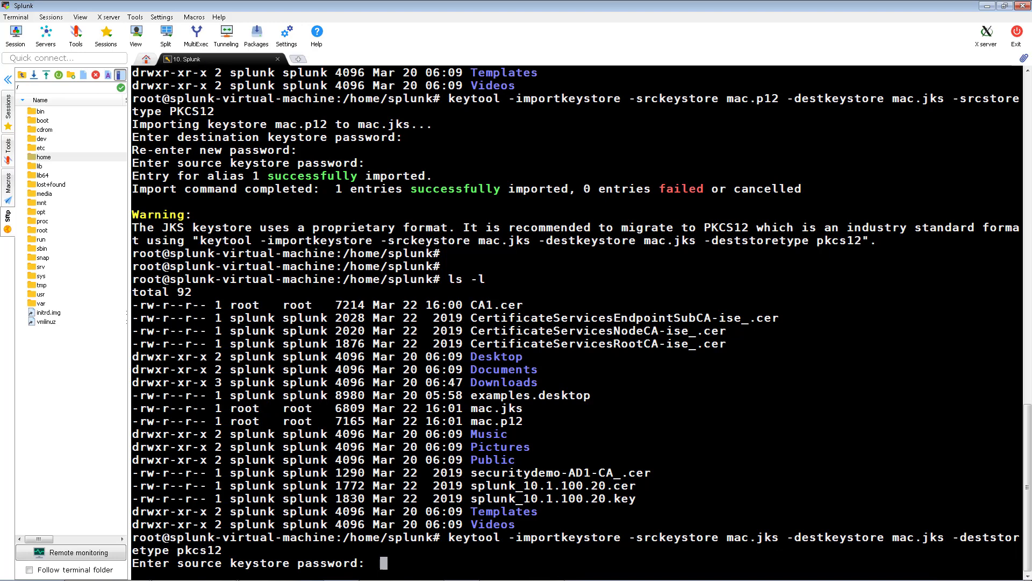
key(Return)
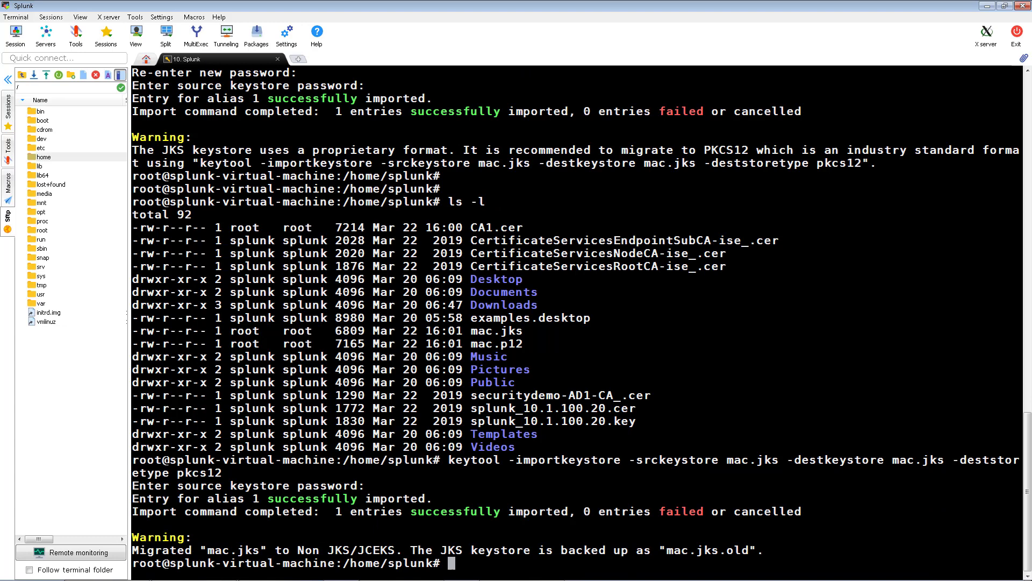
key(Return)
key(Return)
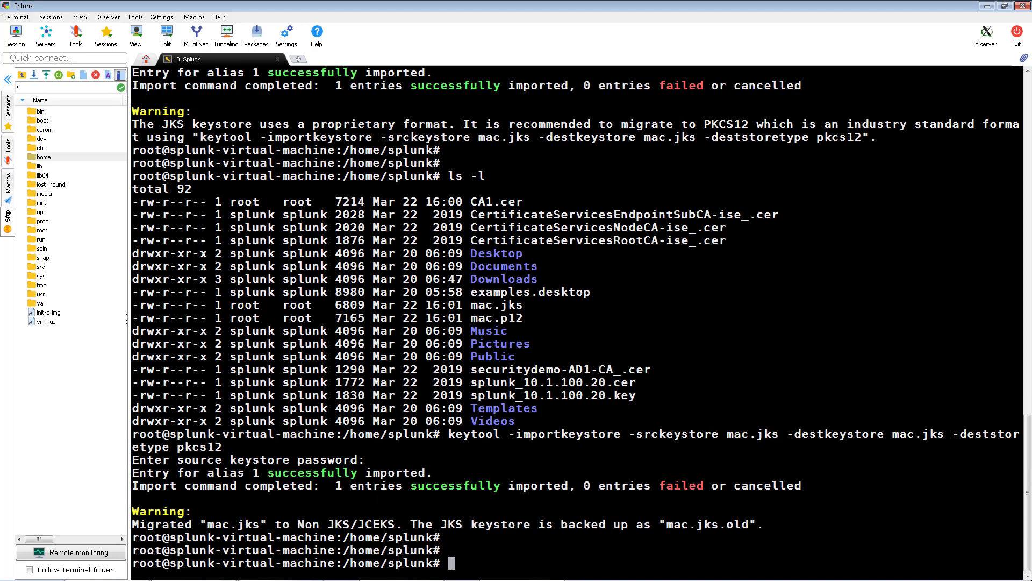
Convert CA1.cer to DER format as CA1.der and list the directory to check it
text(openssl x509 -outform der -in)
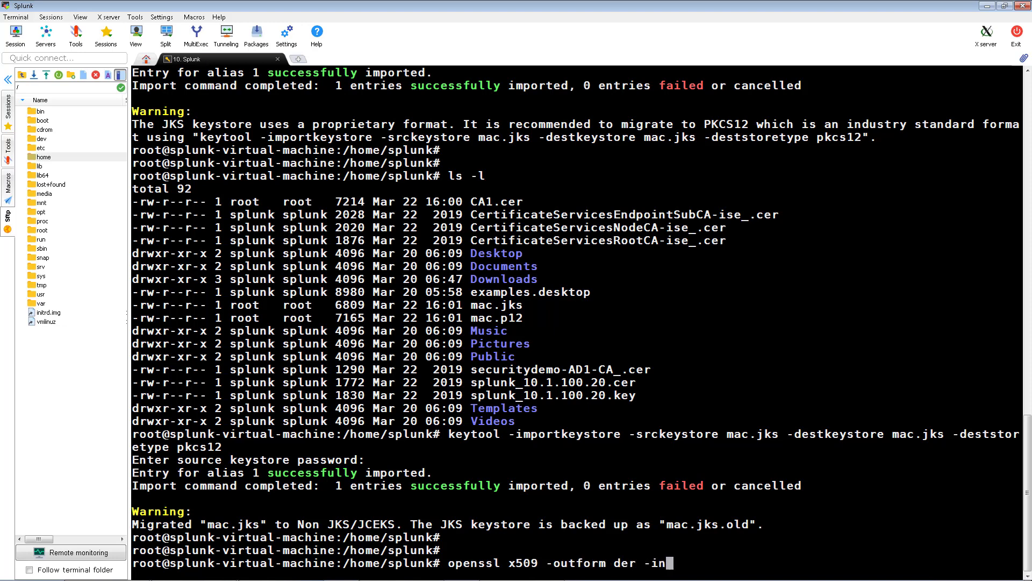
text( CA1.cer -out CA1.der)
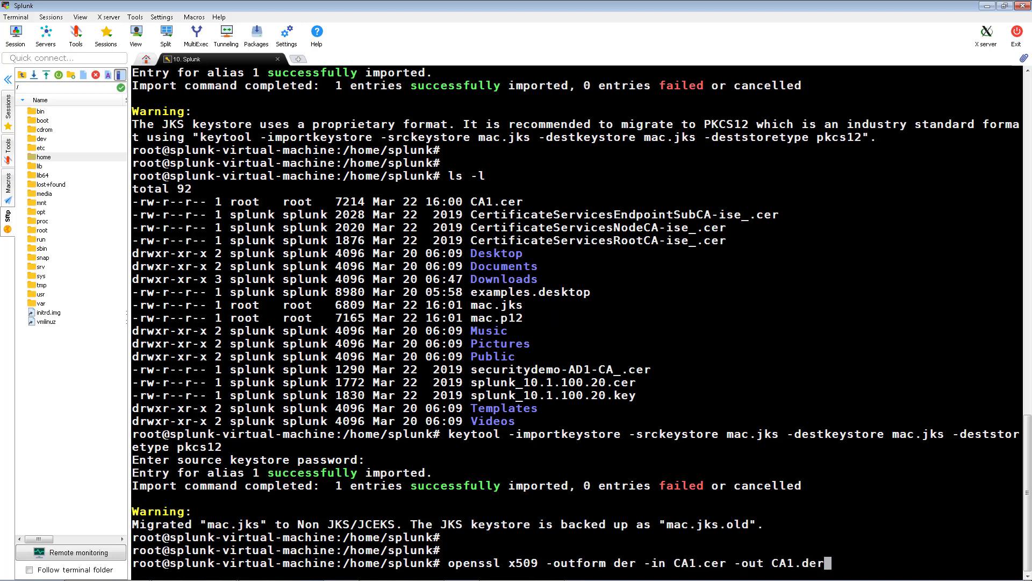
key(Return)
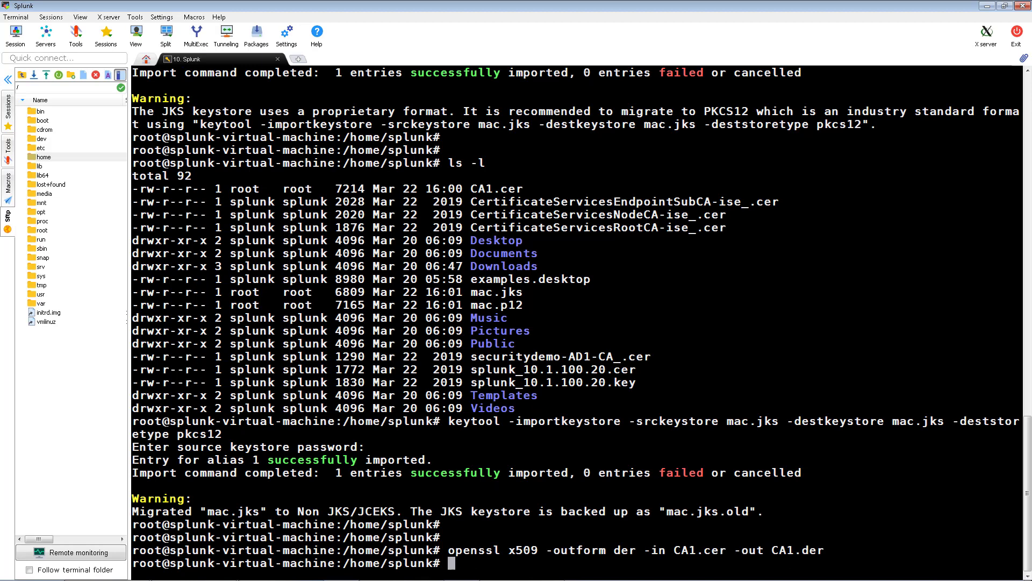
text(ls -l)
key(Return)
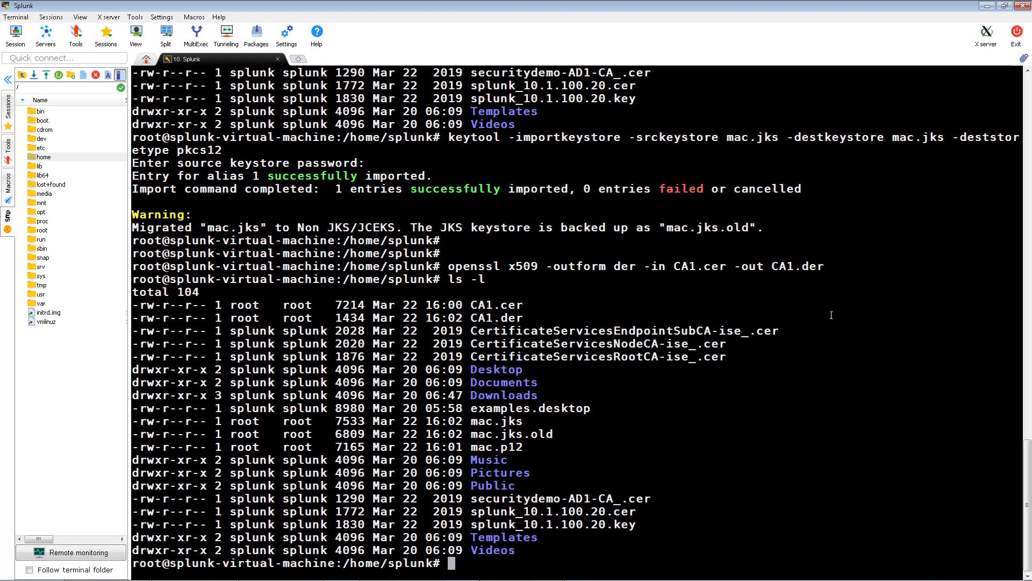
Import CA1.der as trusted alias CAroot into a new password-protected caroot1.jks keystore
text(keytool -import -alias CAroot -keysto)
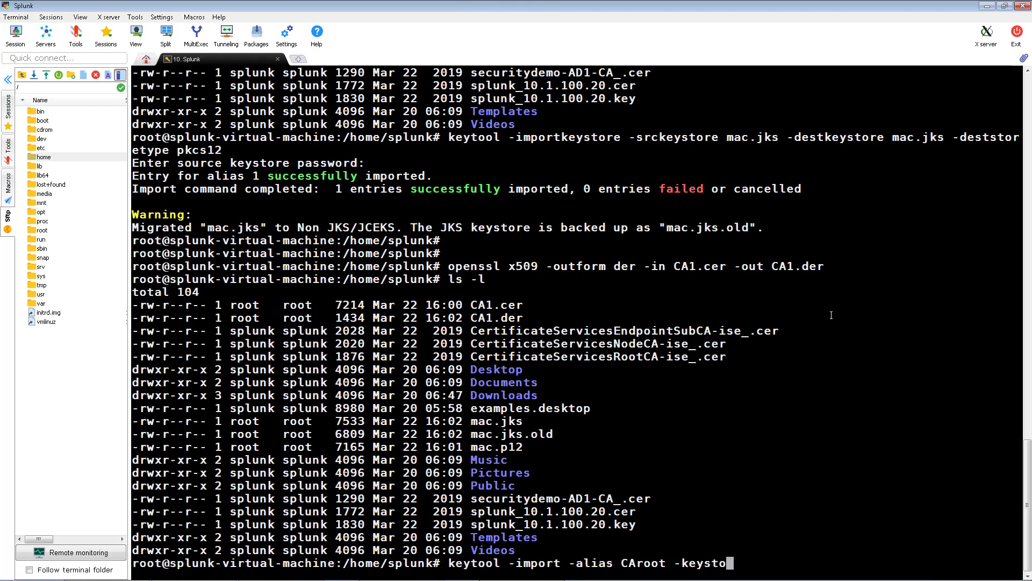
text(re caroot1.jks -file CA1.der)
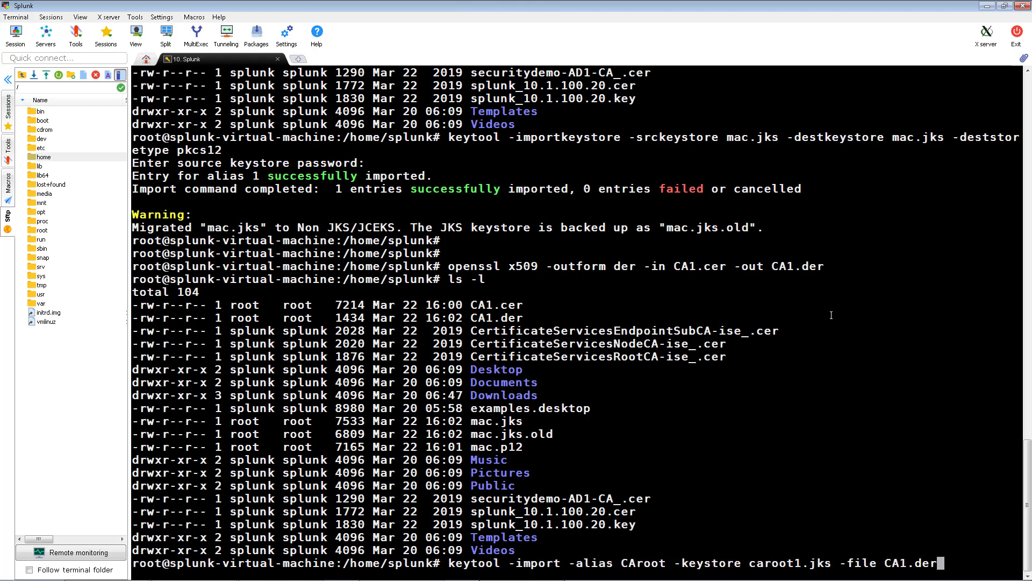
key(Return)
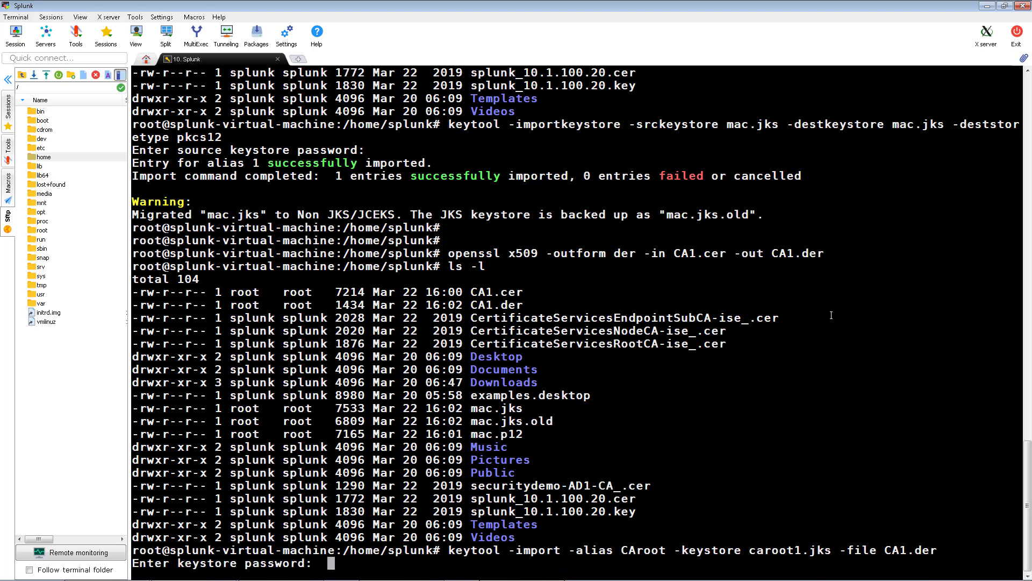
key(Return)
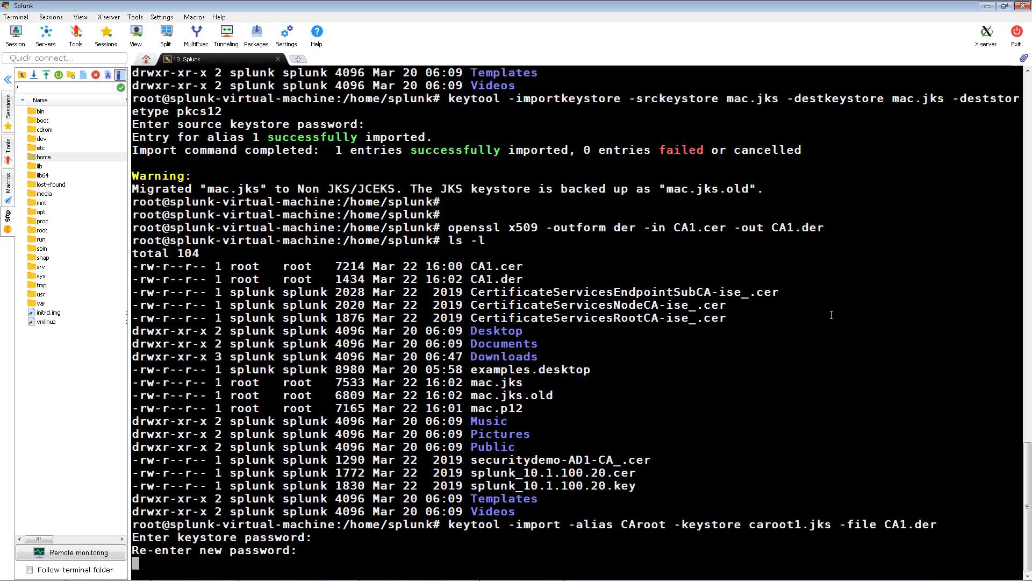
key(Return)
text(yes)
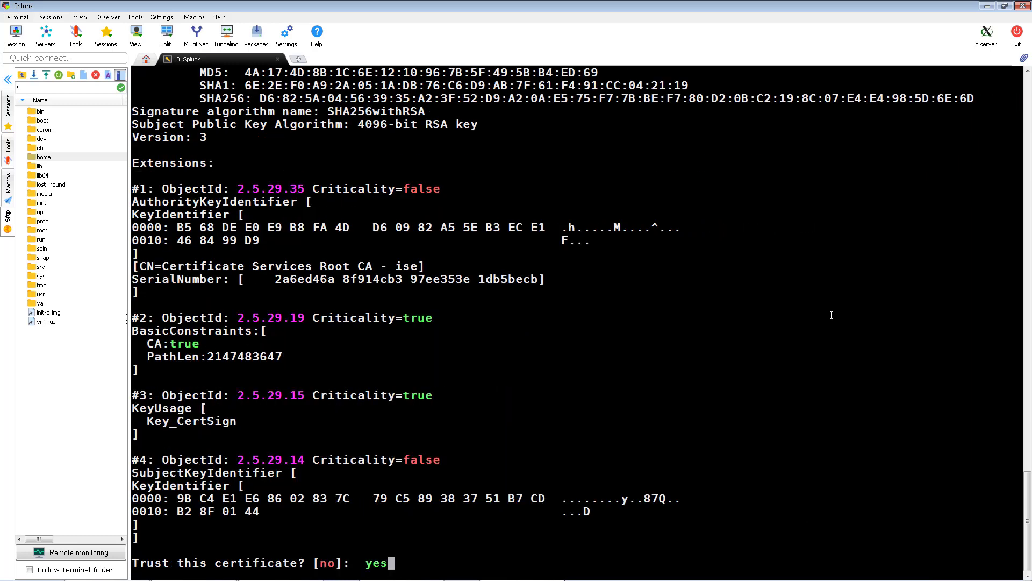
key(Return)
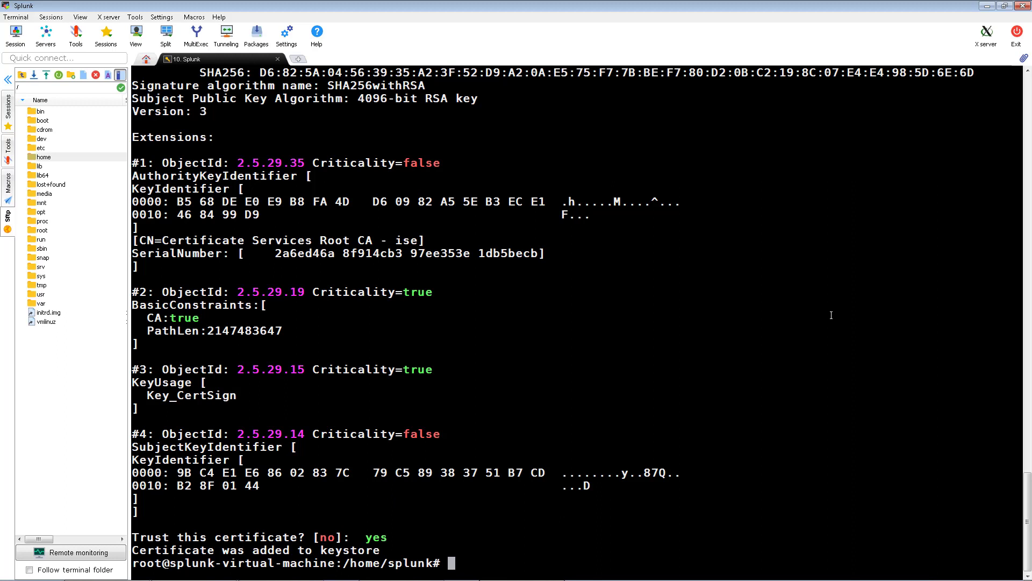
Import splunk_10.1.100.20.cer into mac.jks under alias splunk, confirming with yes
text(keytool -import -alias splunk -key)
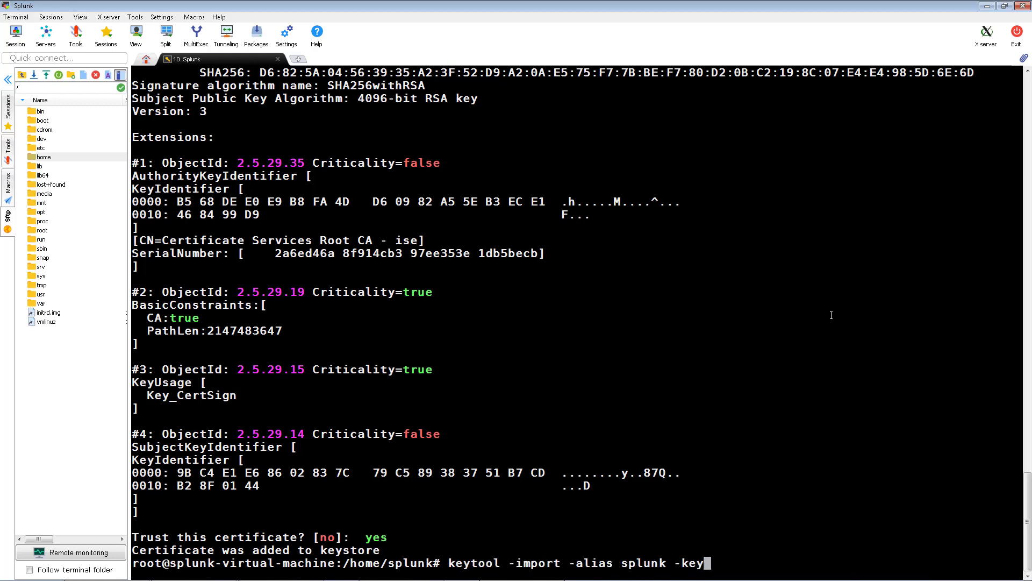
text(store mac.jks -file splunk_10.1.100.20)
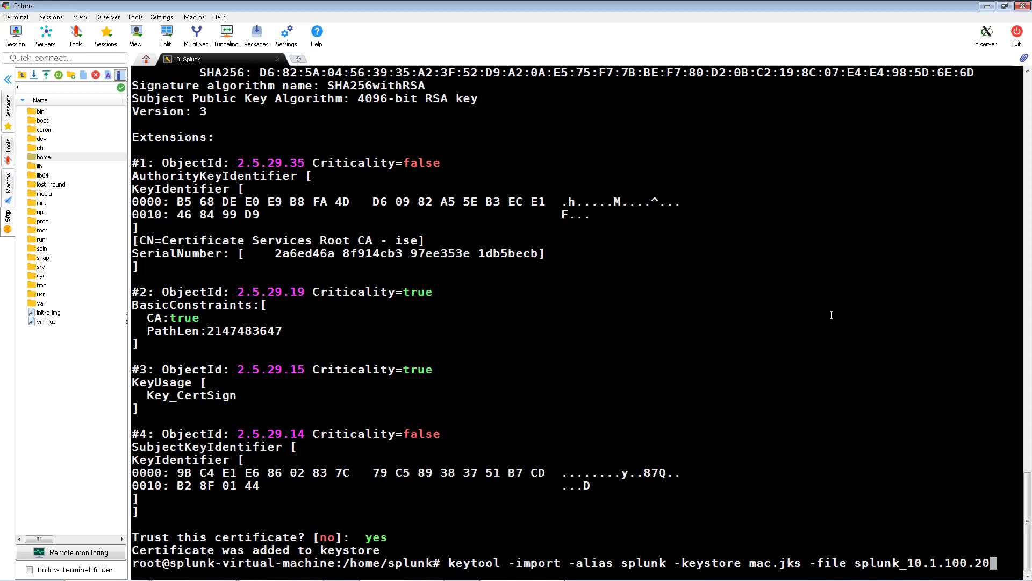
text(.cer)
key(Return)
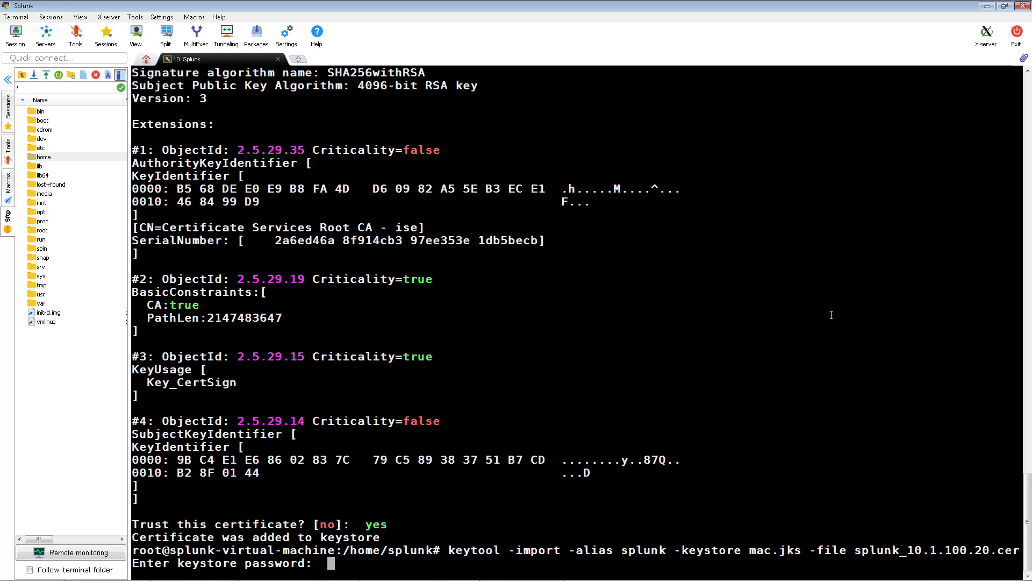
key(Return)
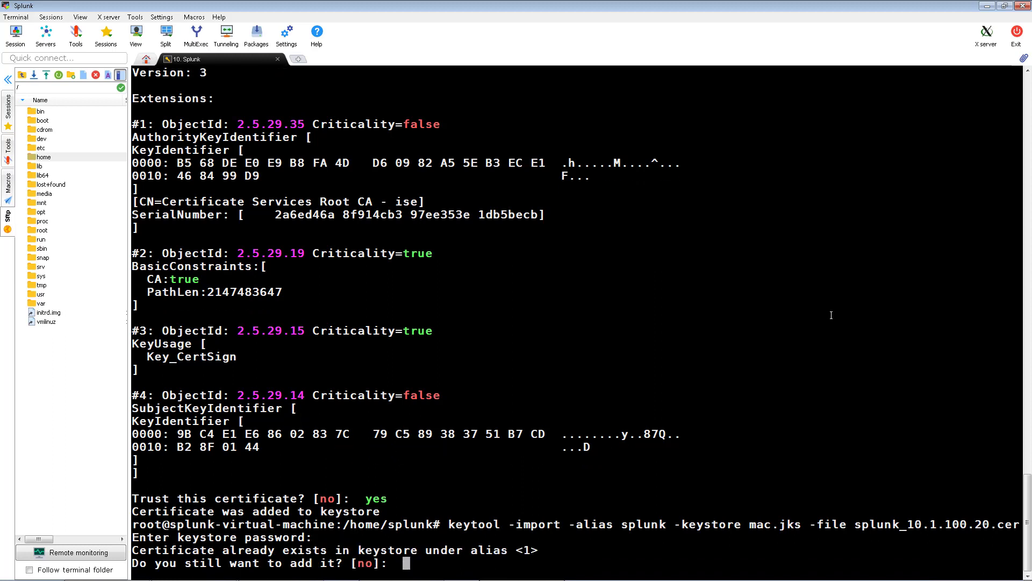
text(yes)
key(Return)
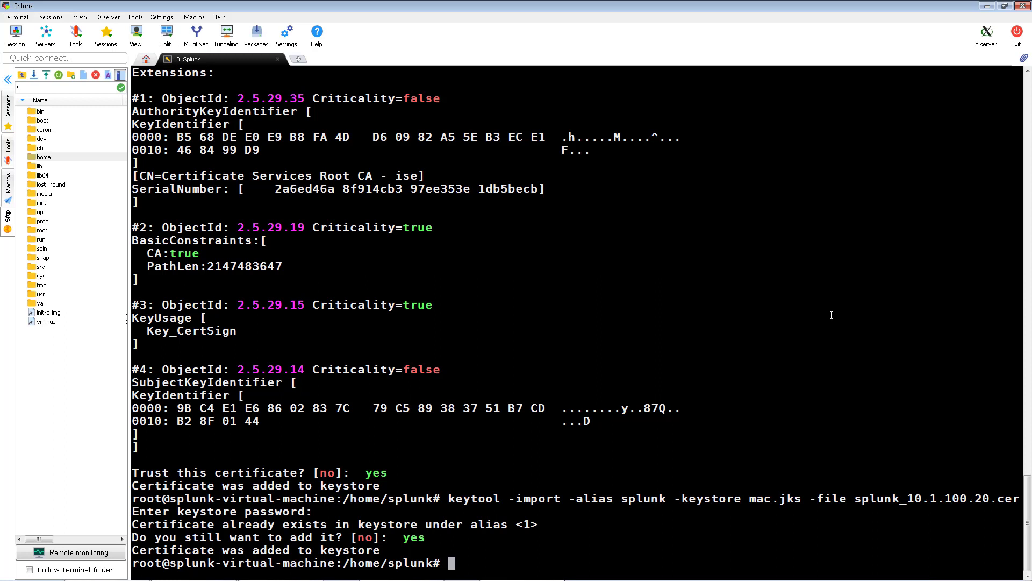
Import CA1.cer into mac.jks as trusted alias CAroot
text(keytool -import -alias CAroot -keys)
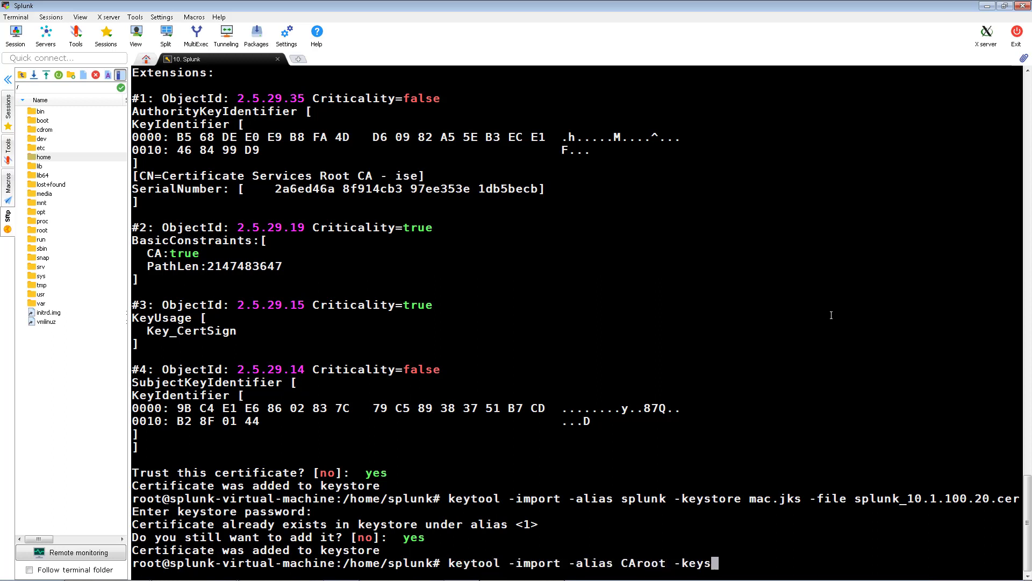
text(tore mac.jks -file CA1.cer)
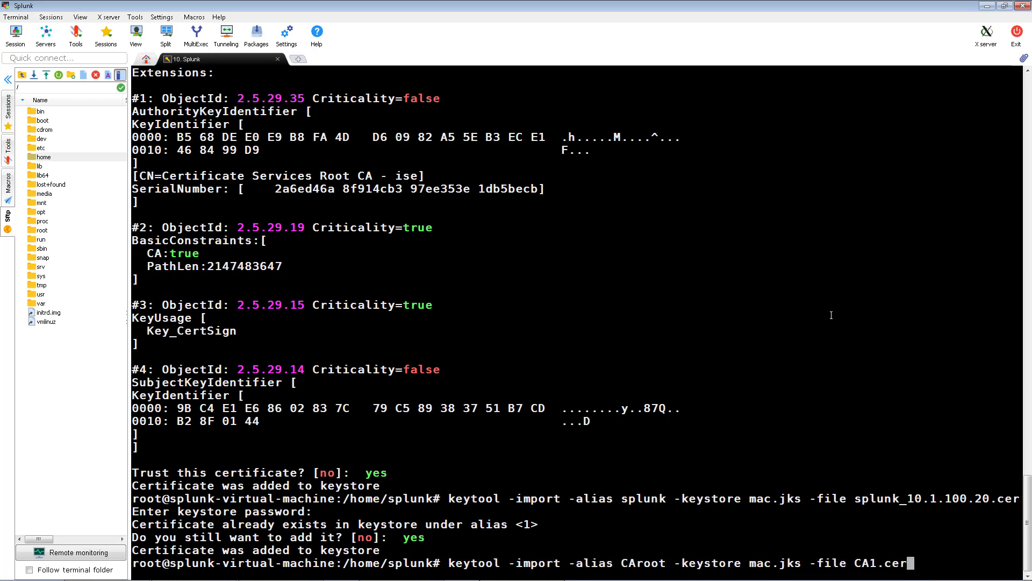
key(Return)
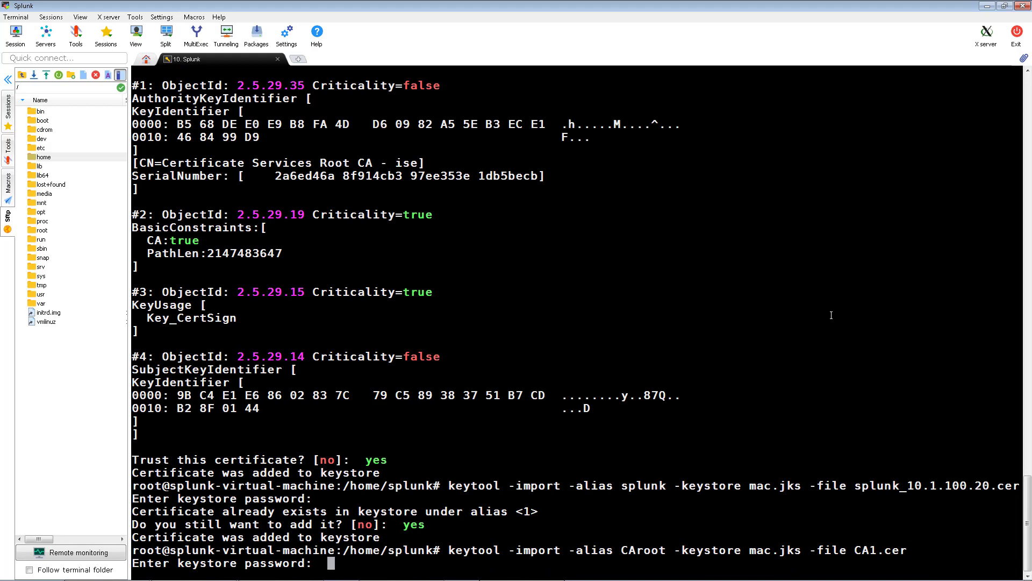
key(Return)
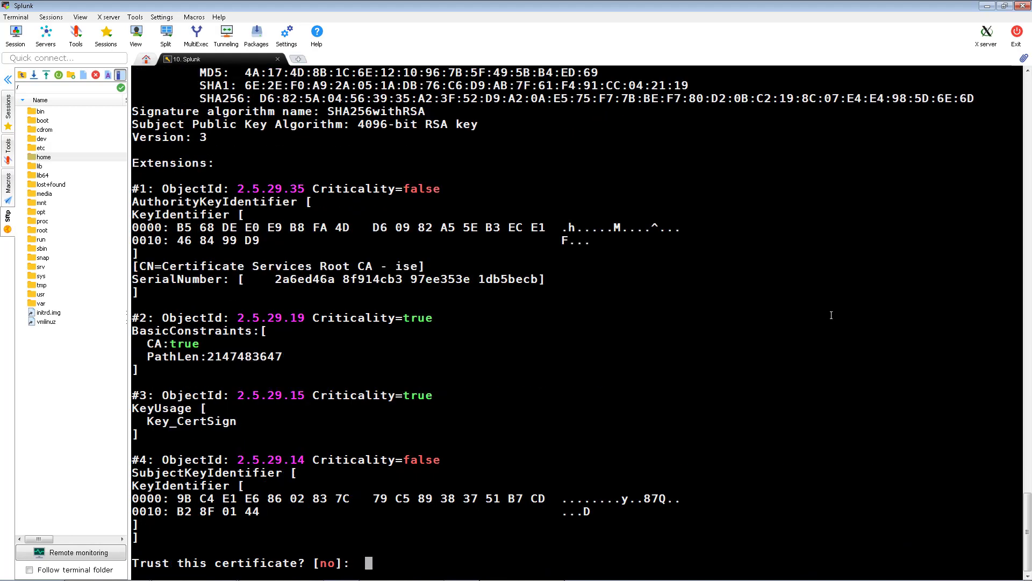
text(yes)
key(Return)
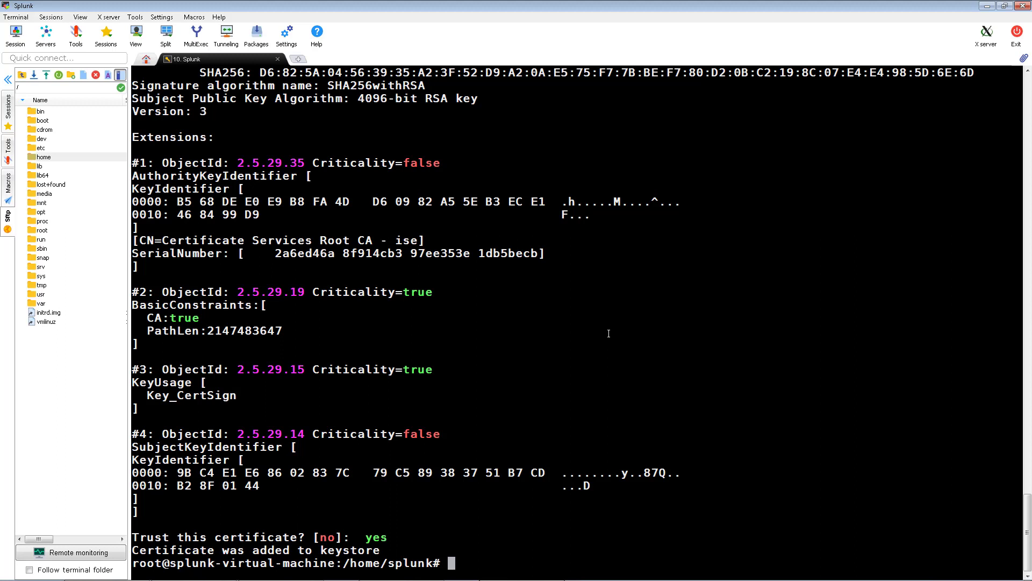
Trust CertificateServicesRootCA-ise_.cer in caroot1.jks under alias cert1
text(keytool -import -alias cert1 -keystore c)
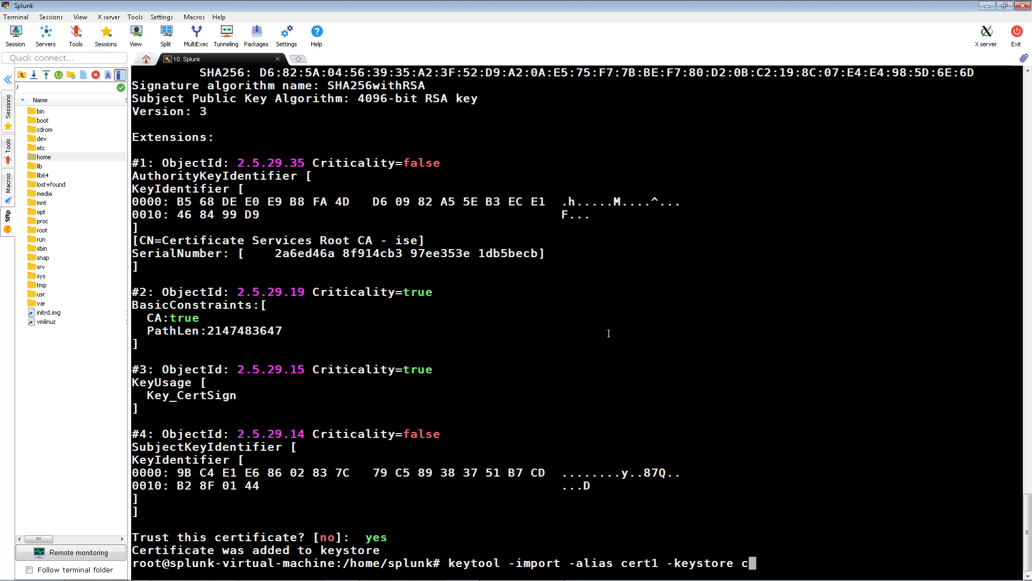
text(aroot1.jks -file CertificateService)
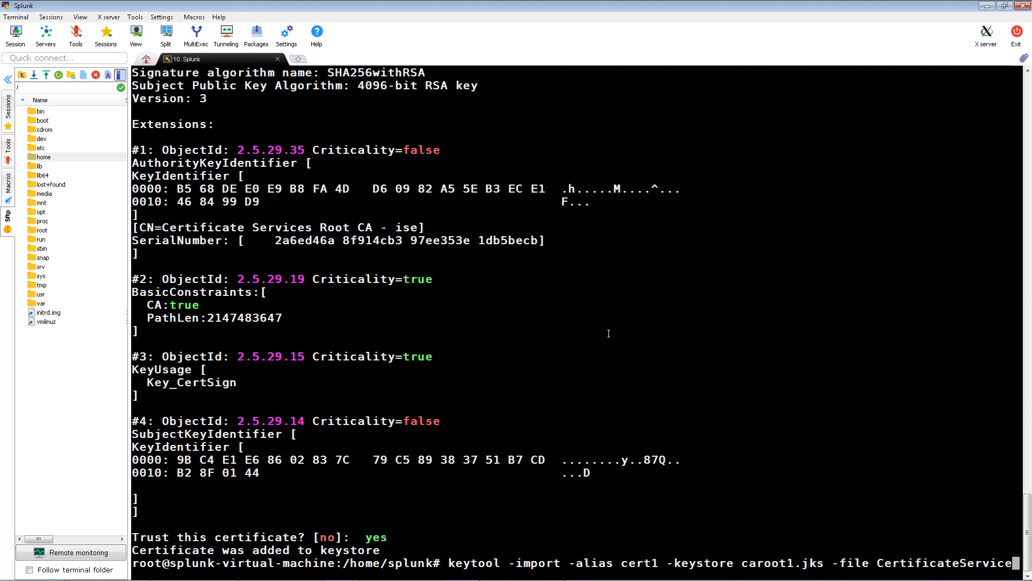
text(sRootCA-ise_.cer)
key(Return)
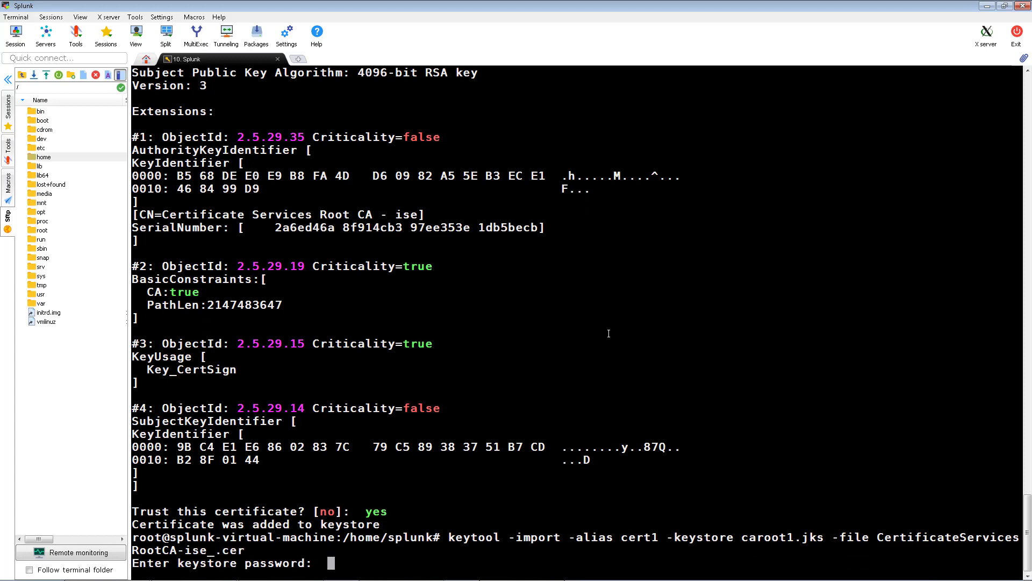
key(Return)
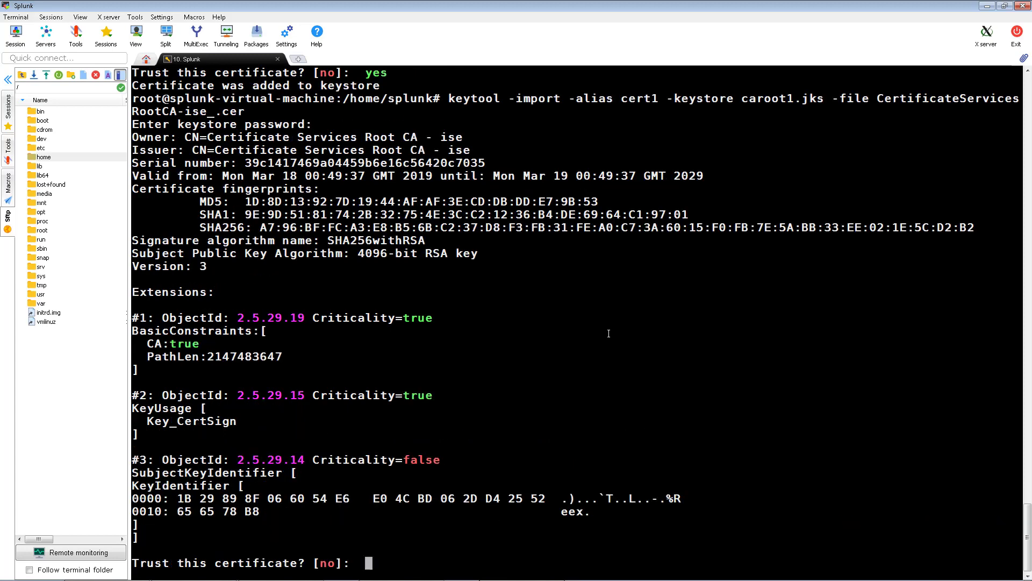
text(yes)
key(Return)
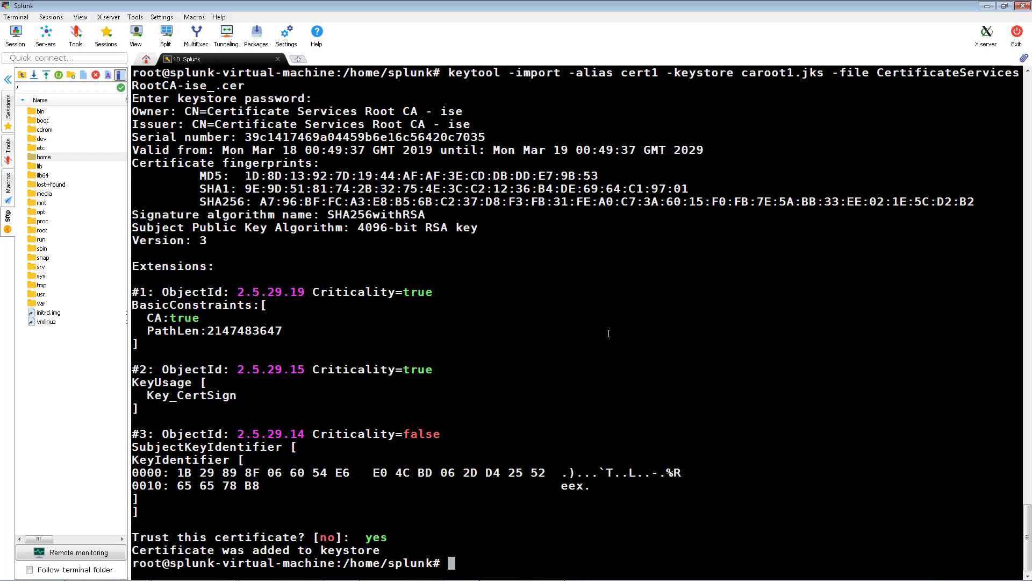
Trust securitydemo-AD1-CA_.cer in caroot1.jks under alias cert2
text(keytool -import -alias cert2 -keystore caroot1)
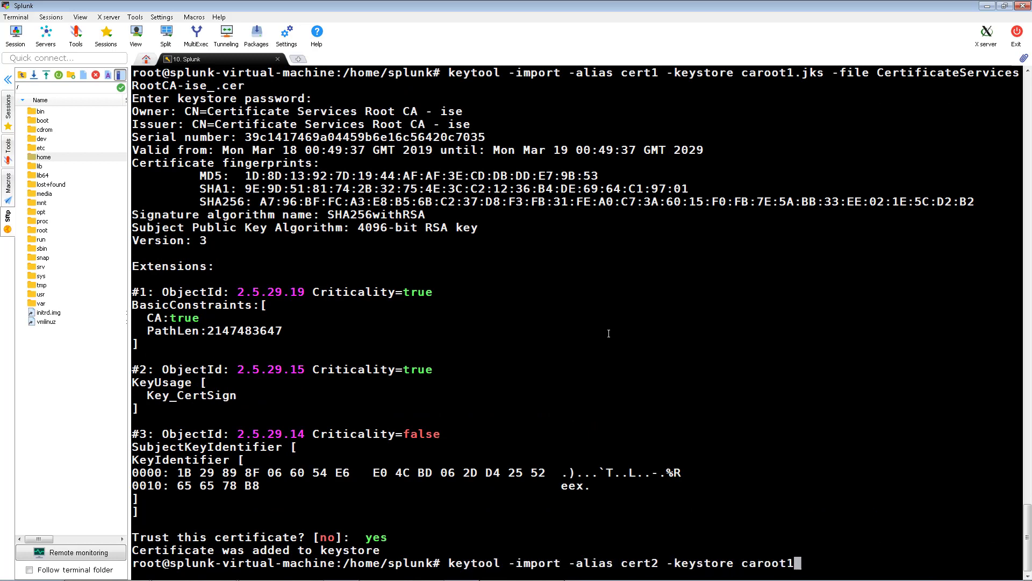
text(.jks -file securitydemo-AD1-CA_.cer)
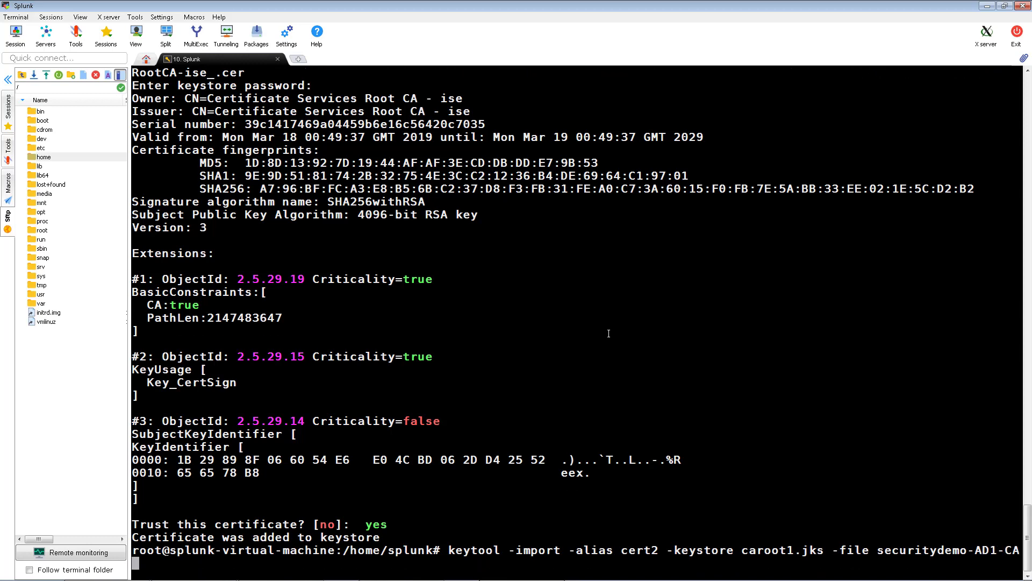
key(Return)
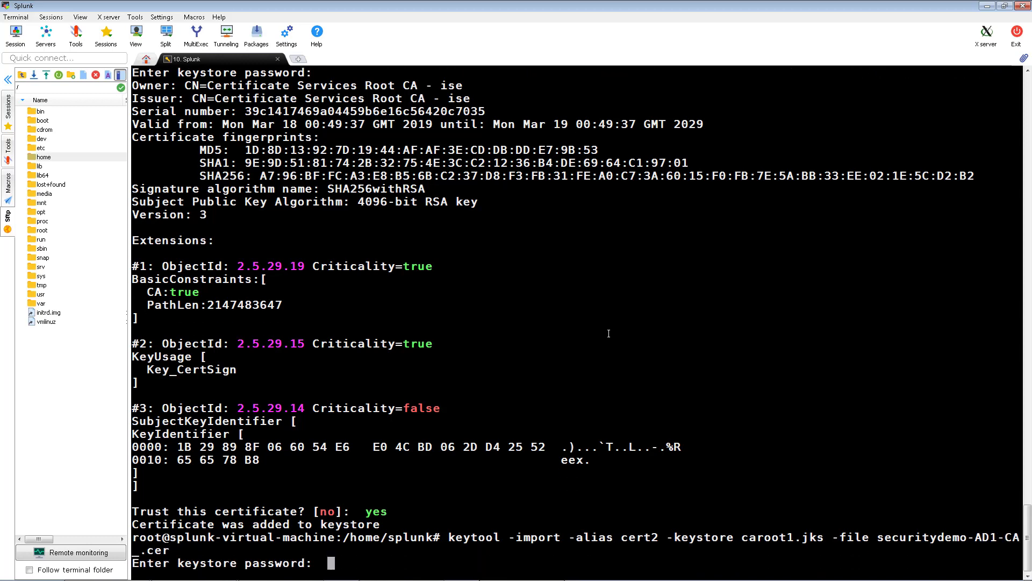
key(Return)
text(yes)
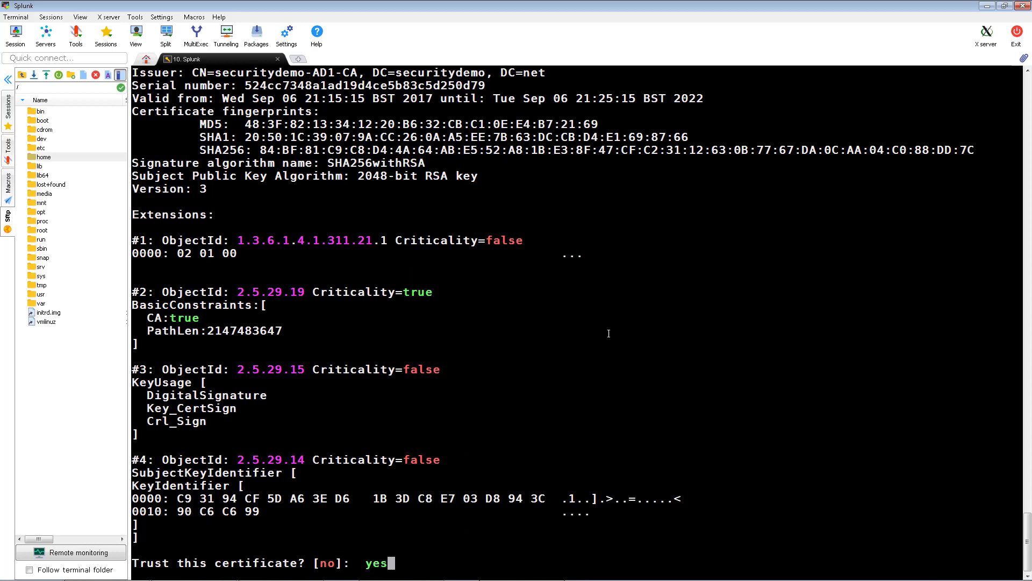
key(Return)
key(Return)
key(Return)
key(Return)
key(Return)
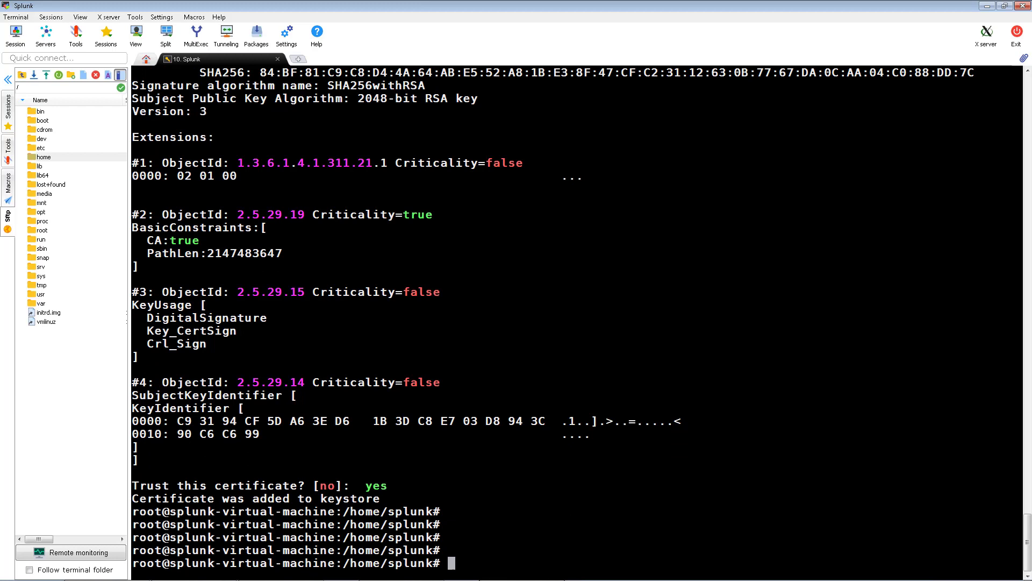
Move mac.jks into /opt/splunk/etc/apps/Splunk_TA_cisco-ise/bin/certs/
text(mv)
right_click(597, 209)
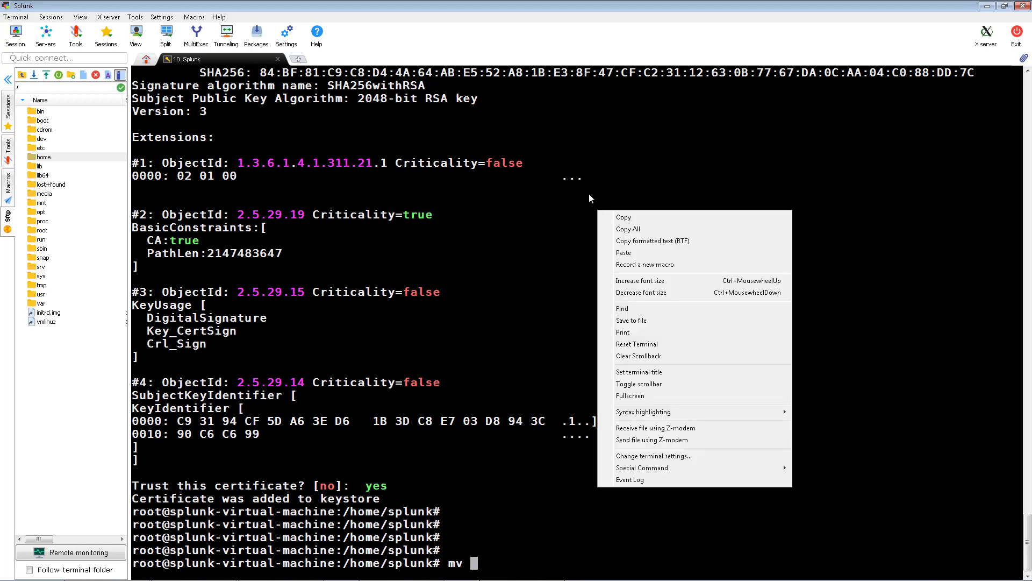
click(589, 193)
right_click(567, 291)
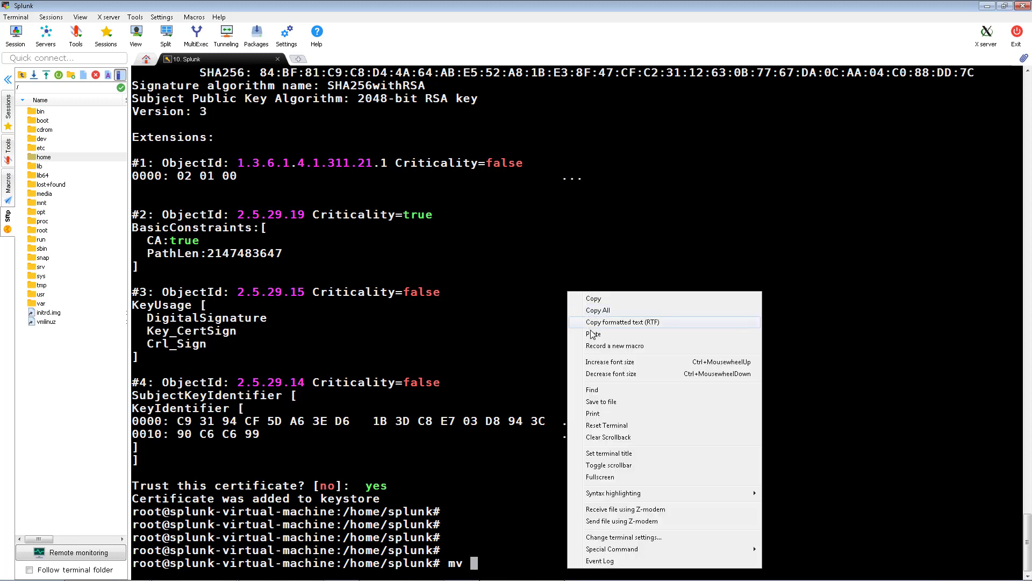
click(593, 334)
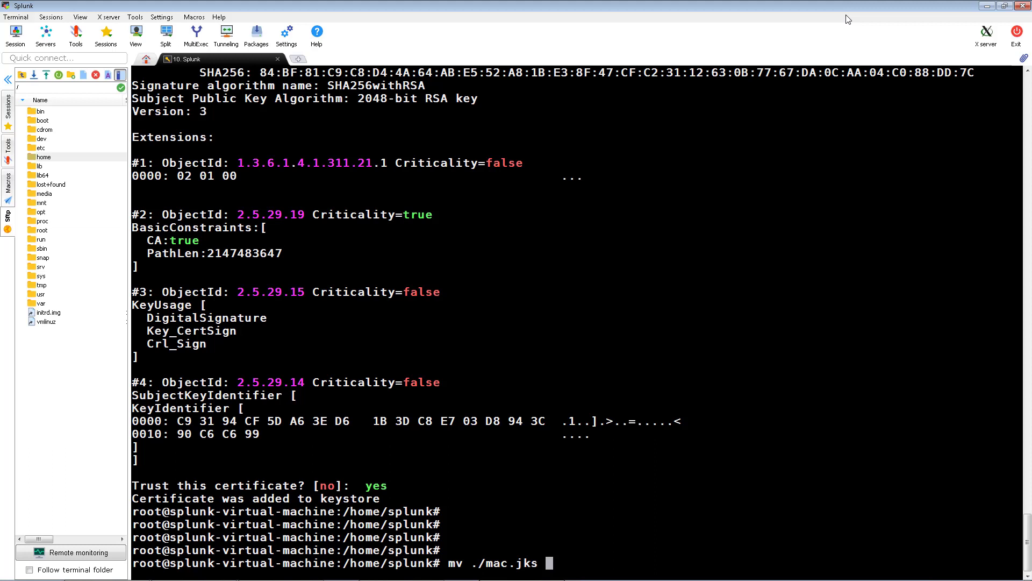
right_click(780, 501)
click(806, 265)
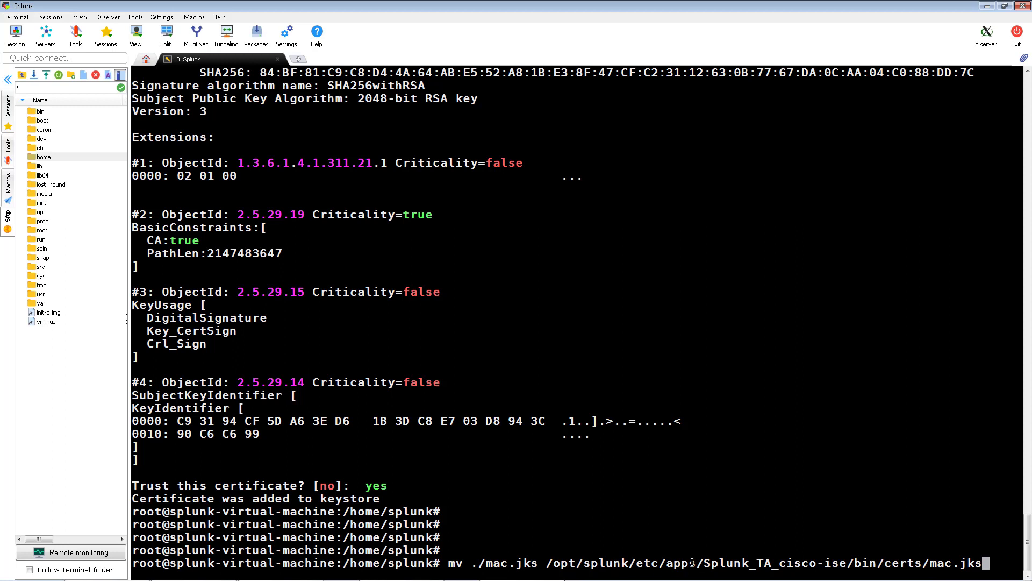
key(Return)
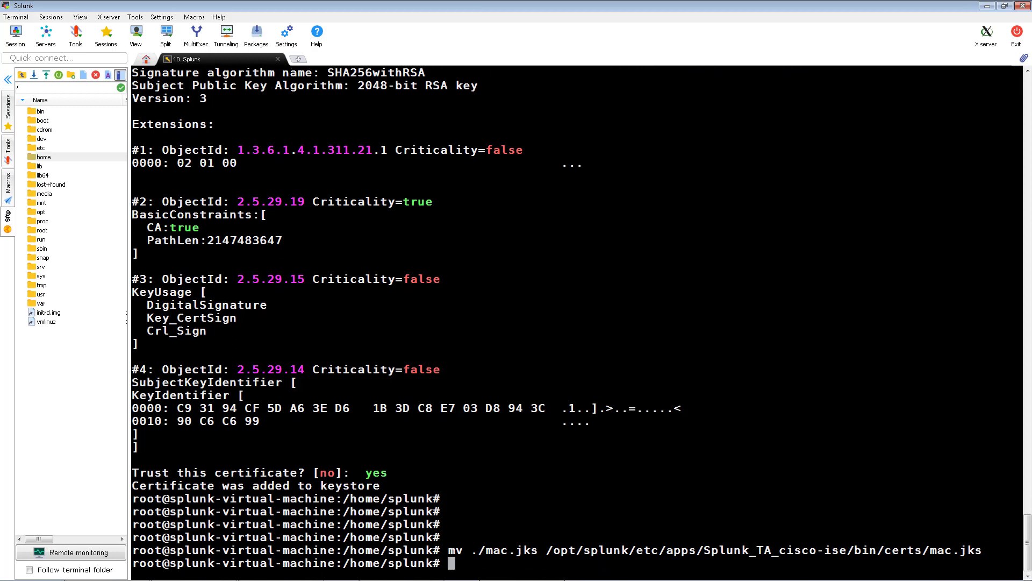
Move caroot1.jks into the same certs folder, then clear the terminal scrollback
text(mv)
right_click(580, 526)
click(605, 289)
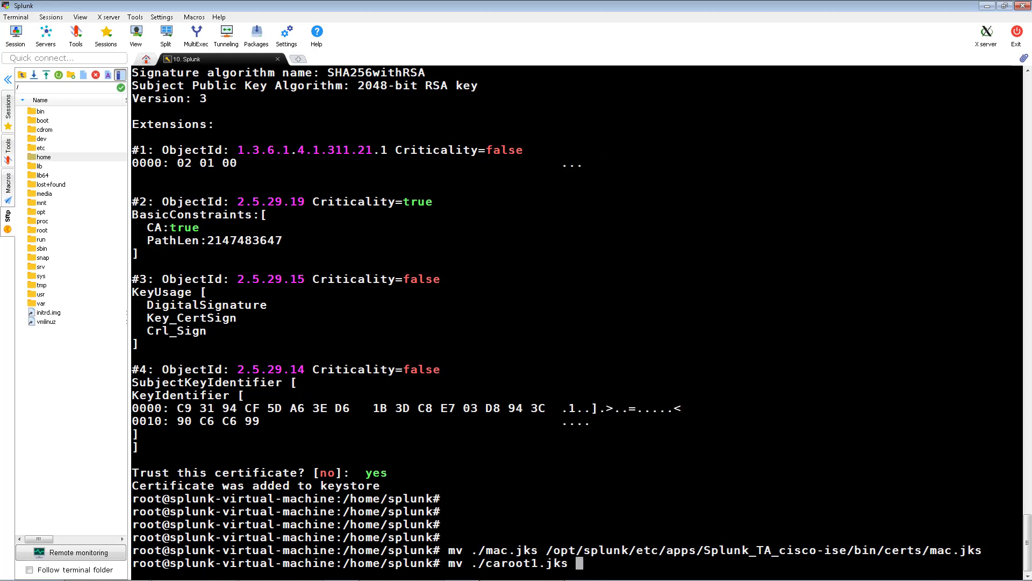
right_click(667, 529)
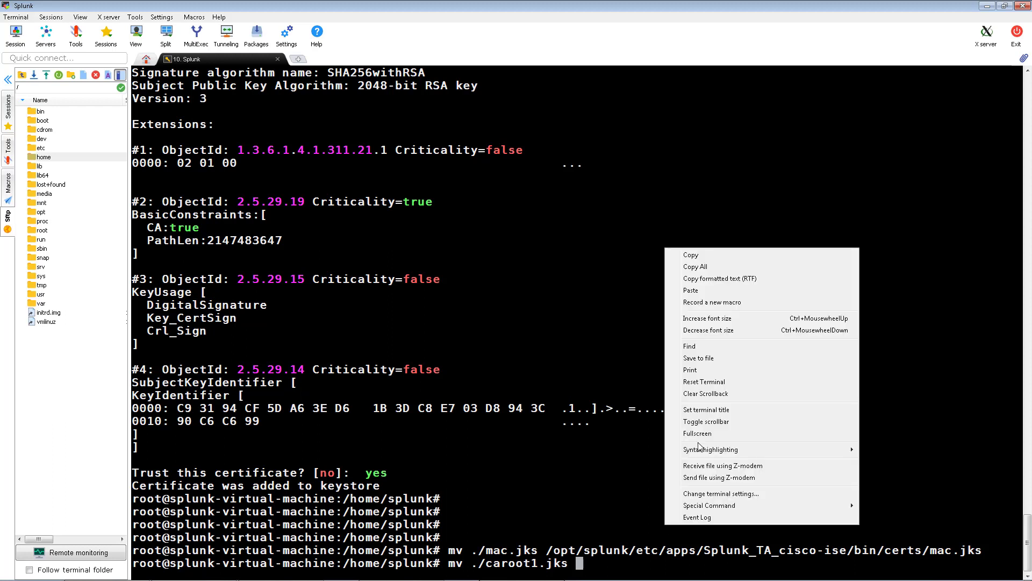
click(697, 291)
key(Return)
key(Return)
key(Return)
key(Return)
key(Return)
key(Return)
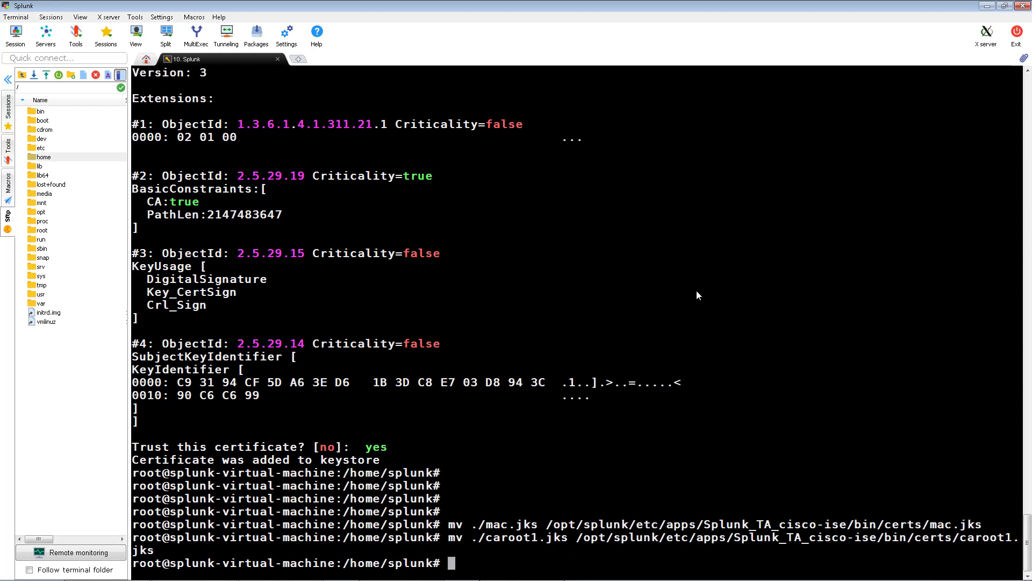
key(Return)
right_click(697, 292)
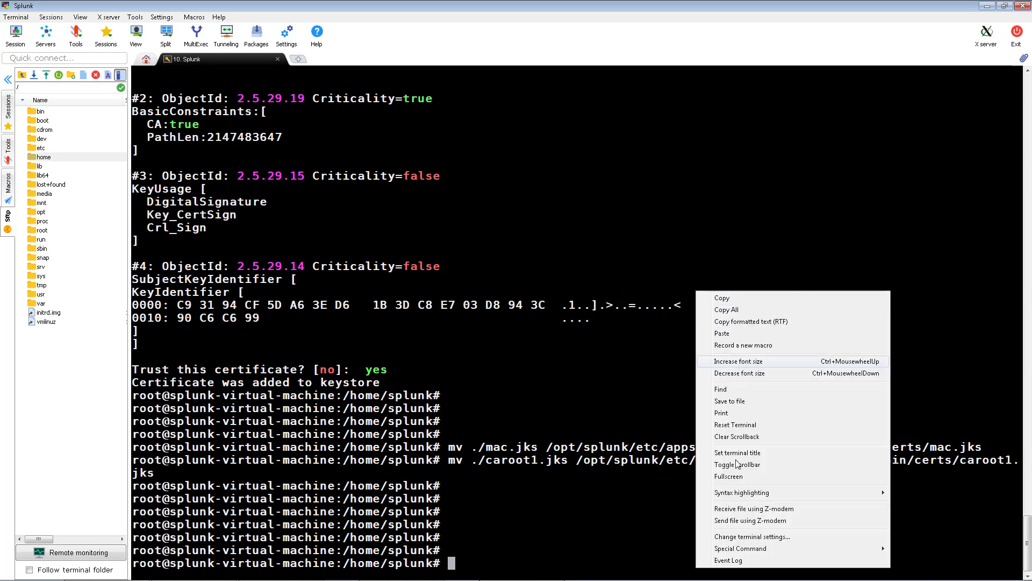
click(738, 435)
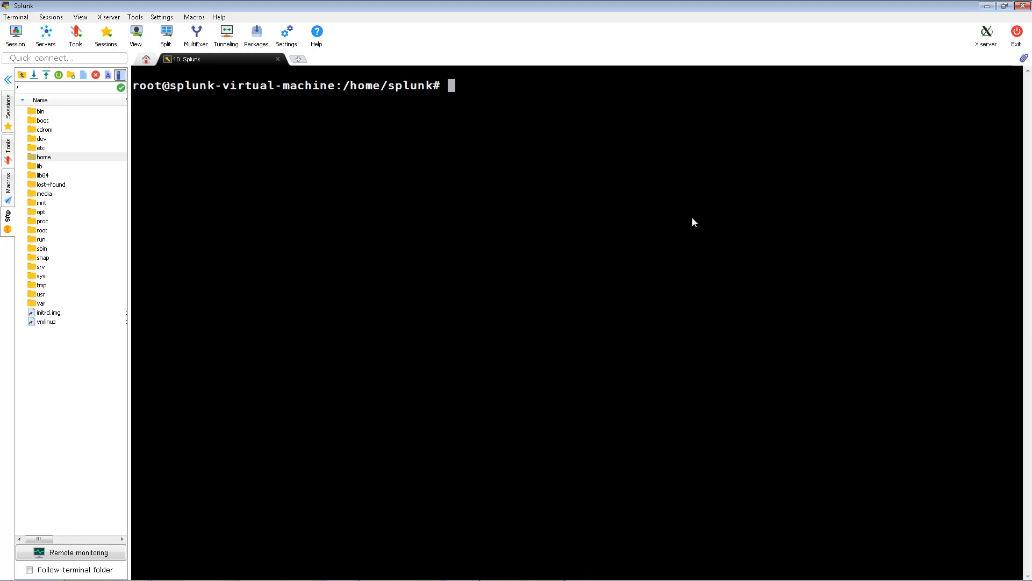
Begin the pxGrid_Search.jar command with host 10.1.100.21, client splunktest, and the mac.jks keystore and password
text(java -jar)
right_click(641, 159)
click(672, 200)
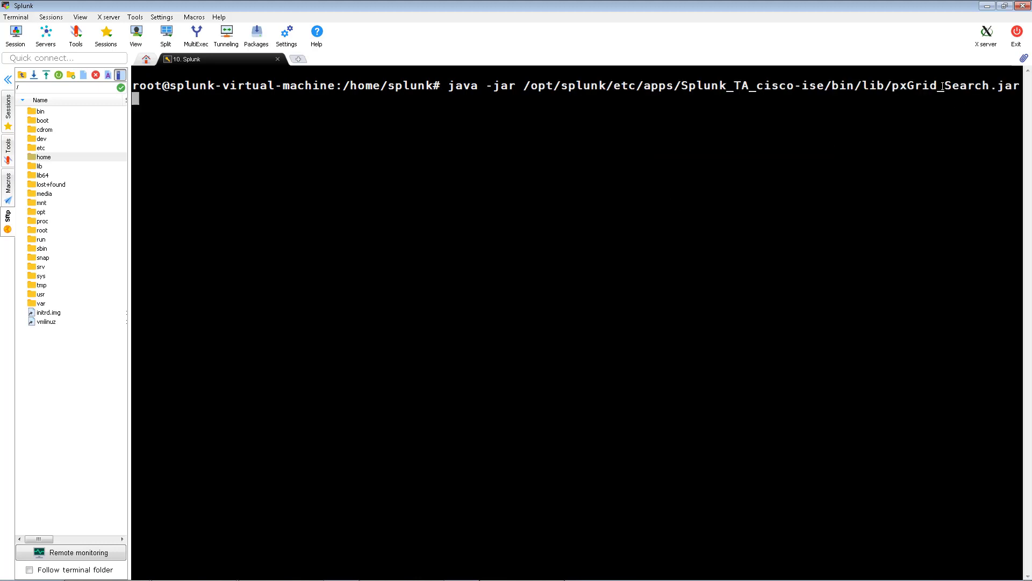
drag(893, 86, 1020, 86)
click(918, 141)
text(10.1.100.21 )
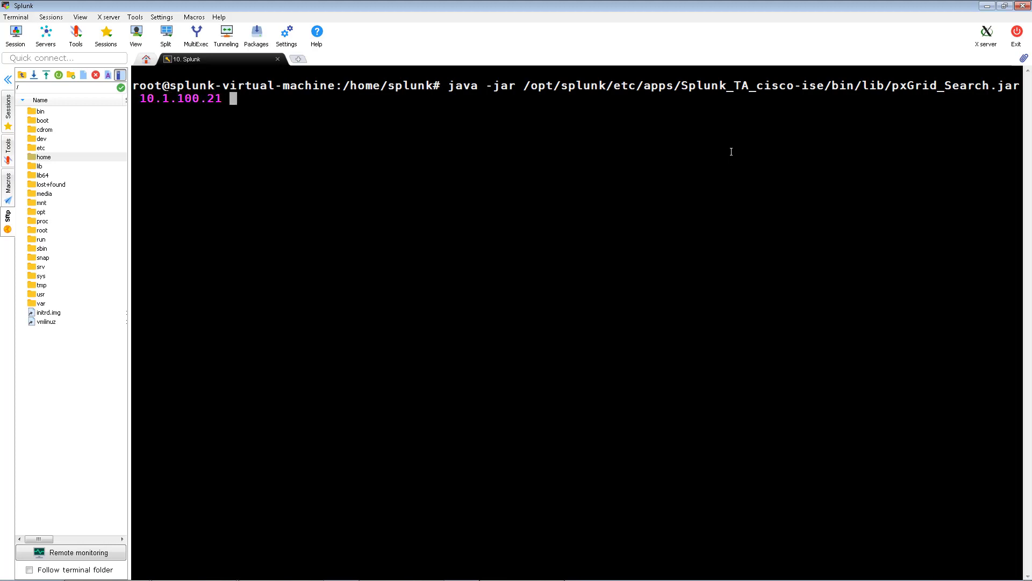
text(splunktest)
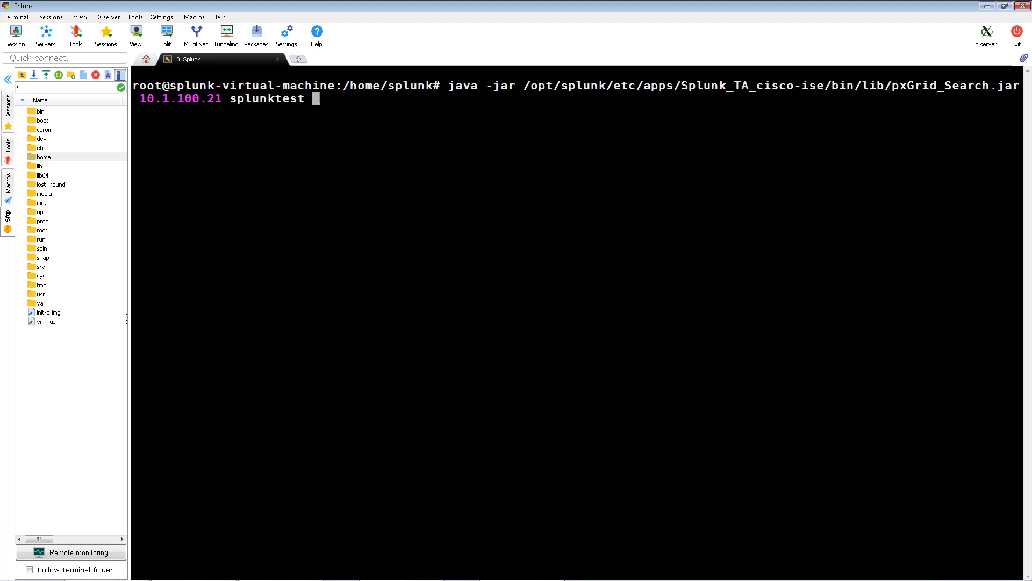
right_click(535, 154)
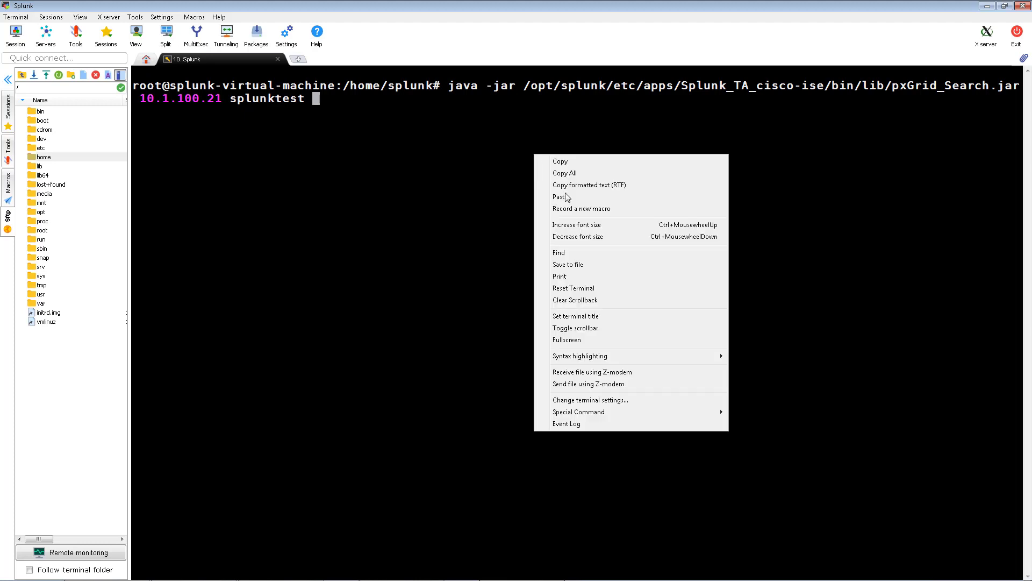
click(562, 197)
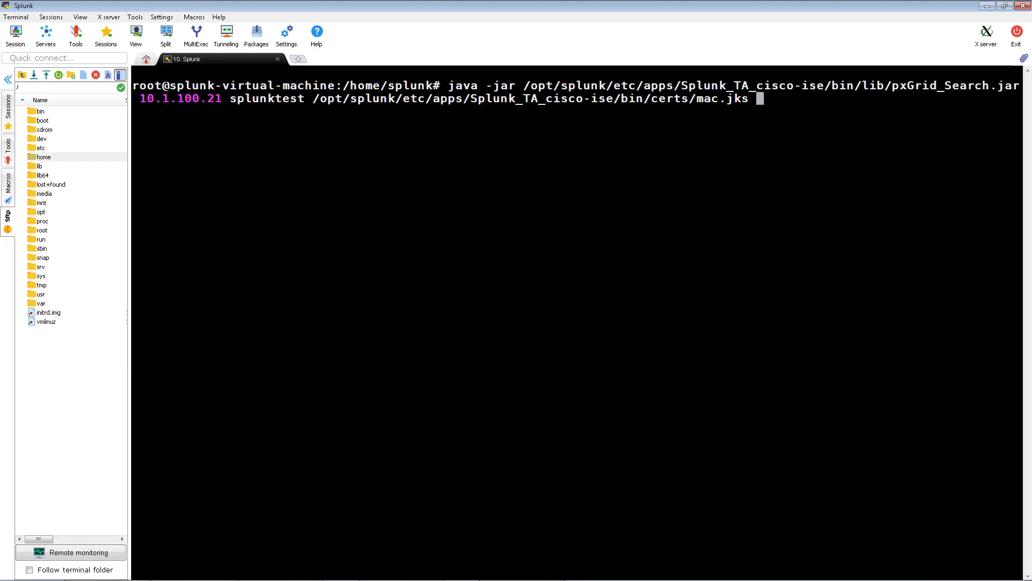
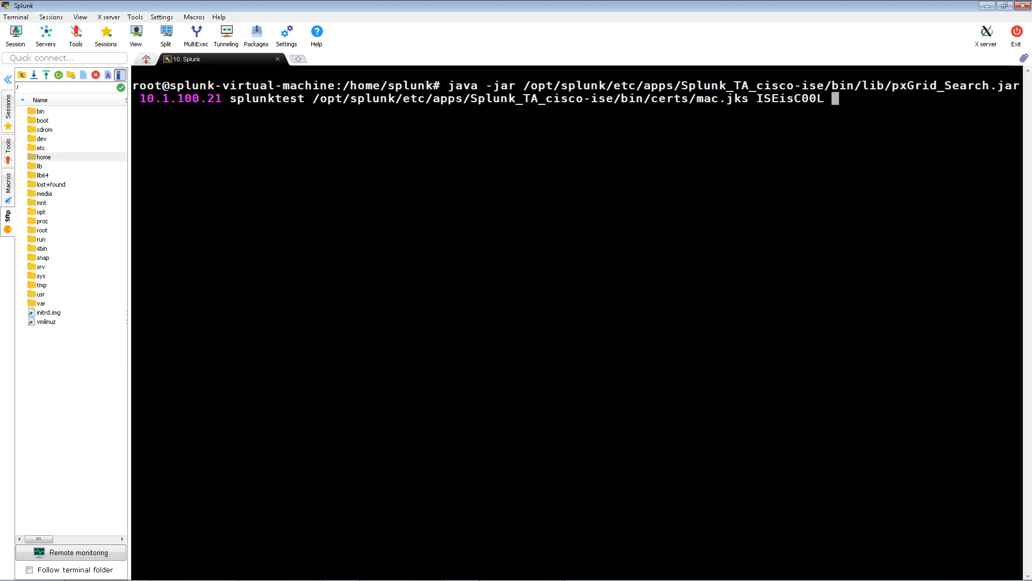
Add the caroot1.jks truststore and password, run quarantine_ip for 192.168.1.10, and check the subscription output
right_click(963, 128)
click(863, 178)
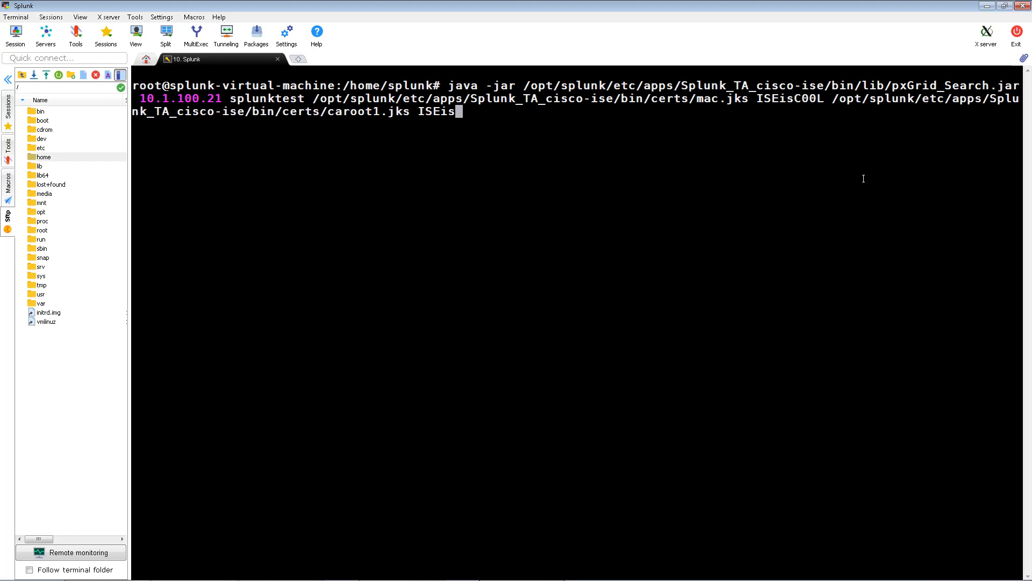
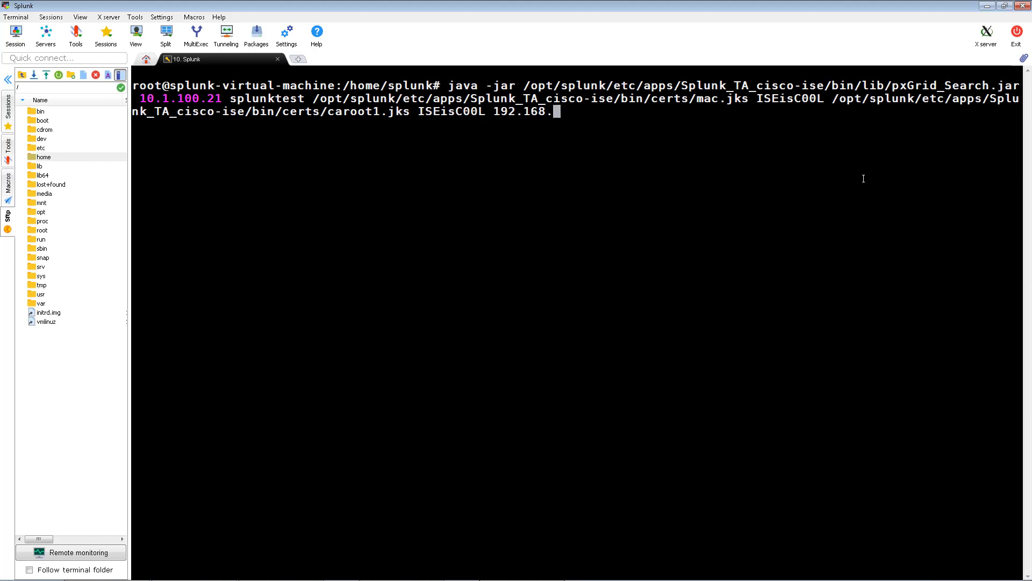
text(1.10 quarantine_ip)
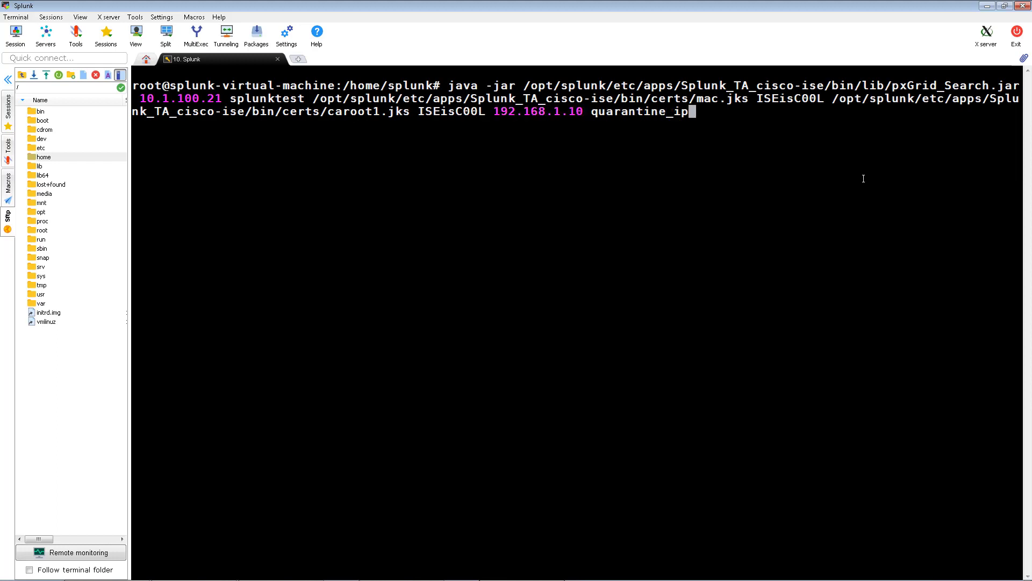
key(Return)
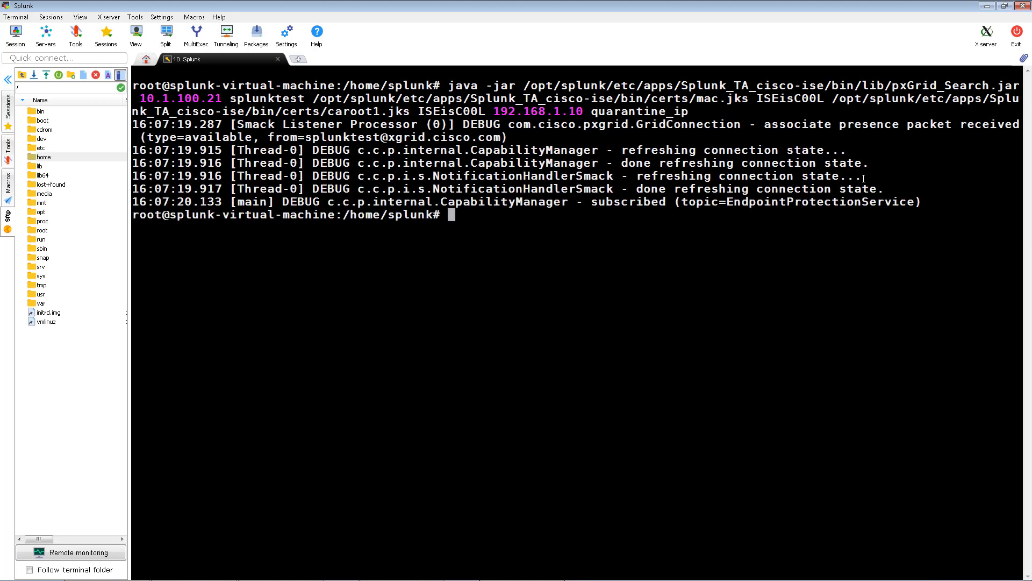
drag(474, 209, 136, 149)
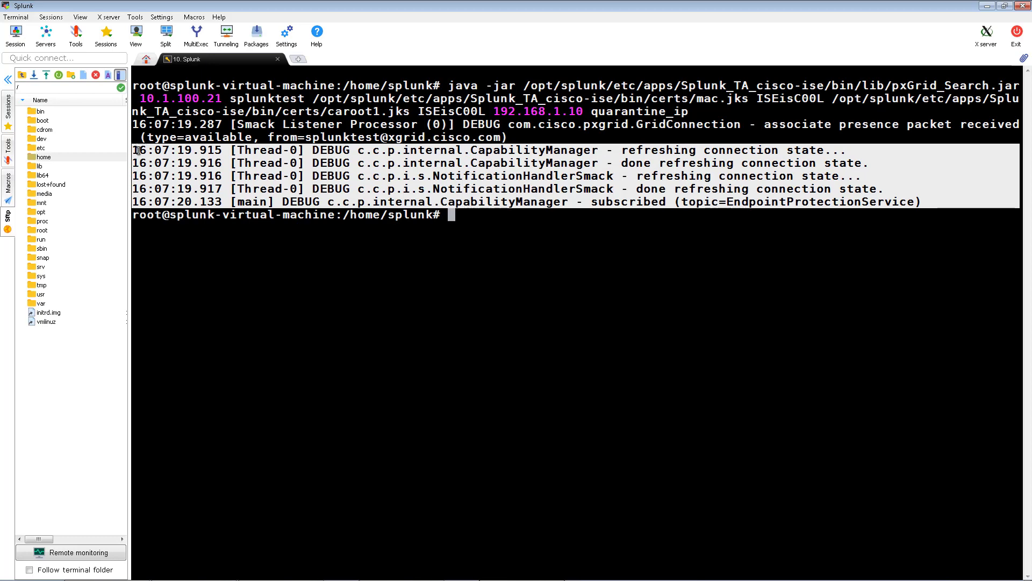
Refresh ISE's pxGrid All Clients list to see splunktest, then return to the Splunk home page
click(205, 571)
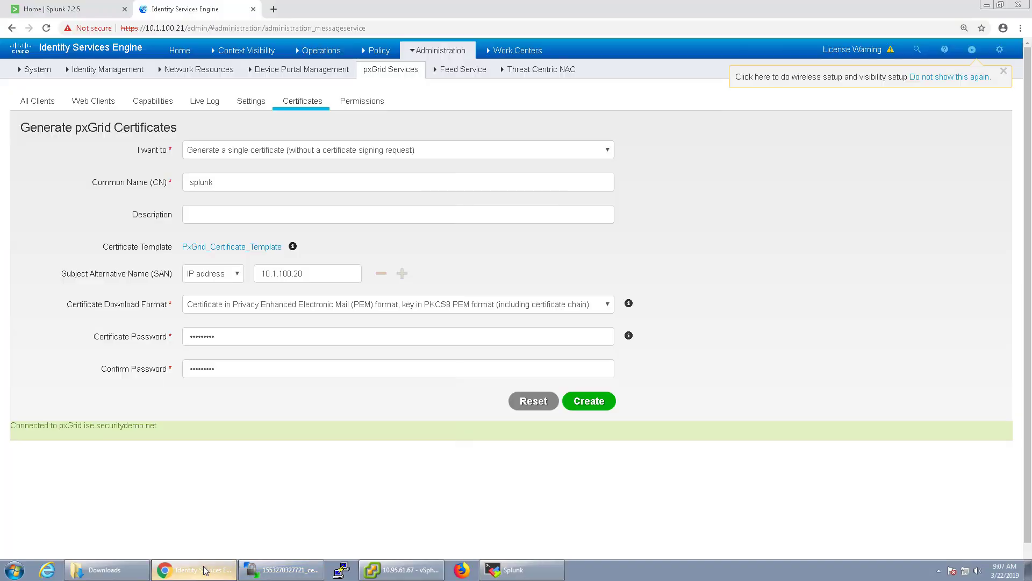
click(44, 103)
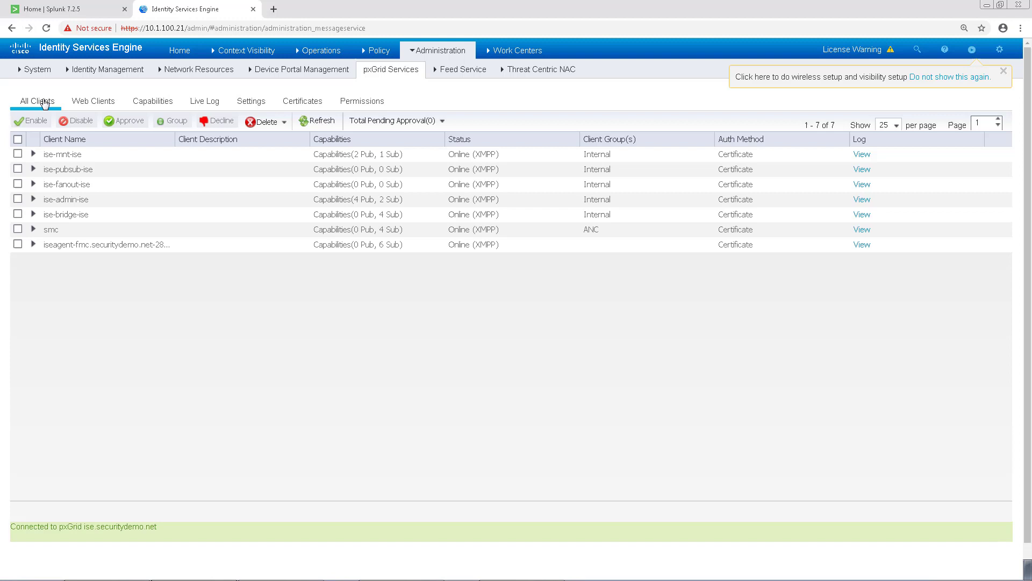
click(317, 123)
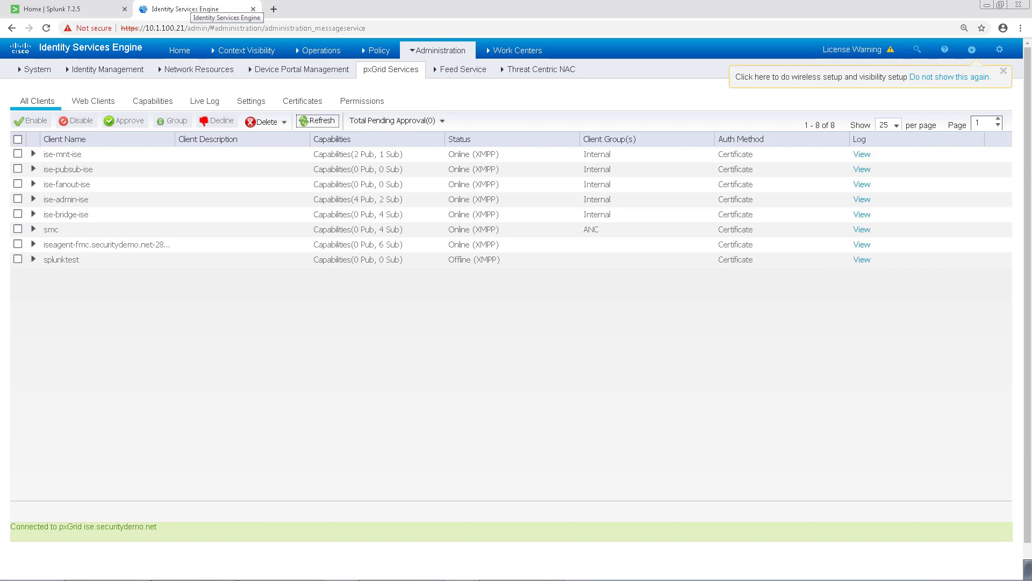
click(72, 14)
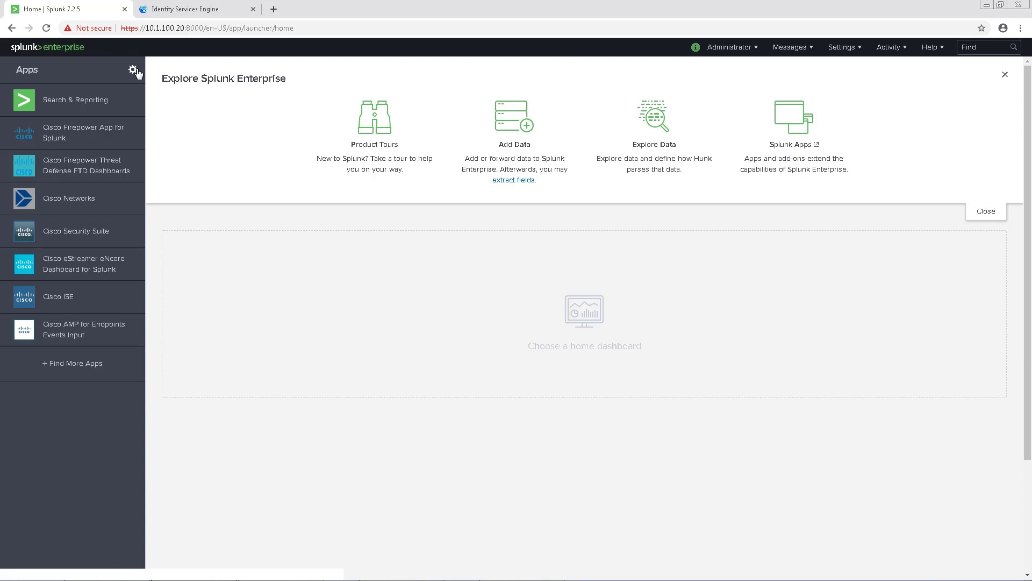
From the Manage Apps page, open Set up for the Splunk Add-on for Cisco ISE
click(134, 75)
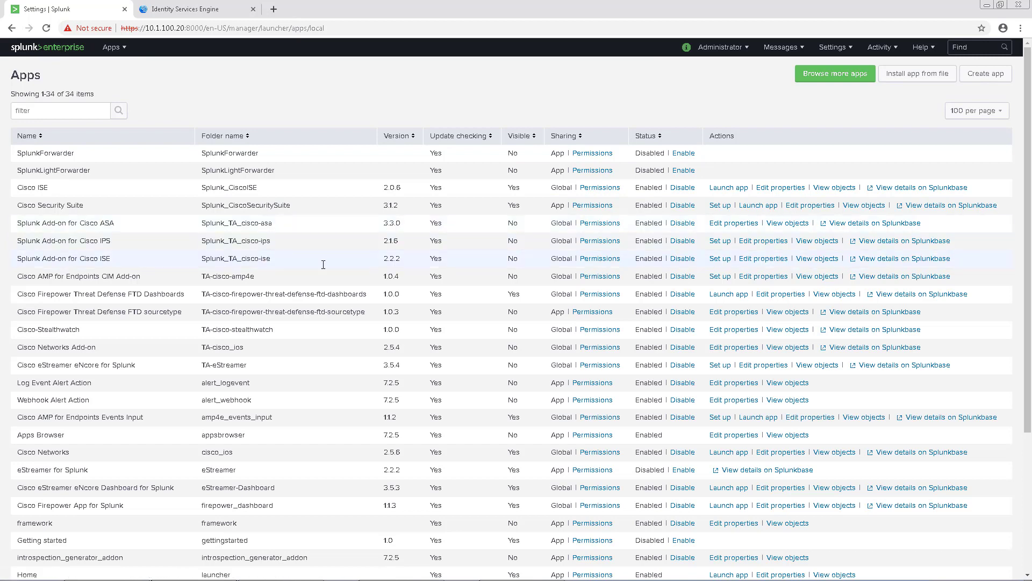
drag(124, 259, 19, 260)
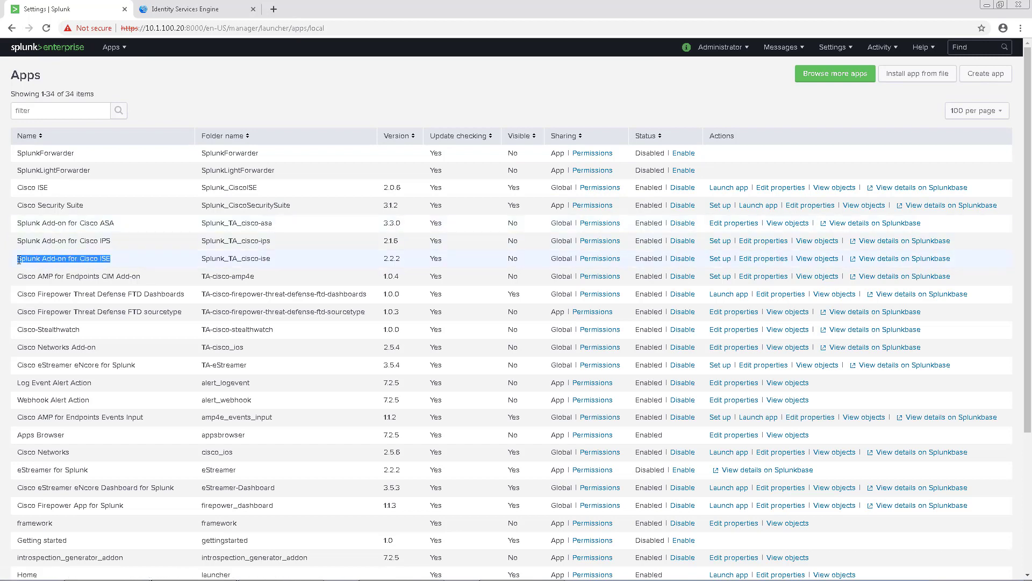
click(720, 258)
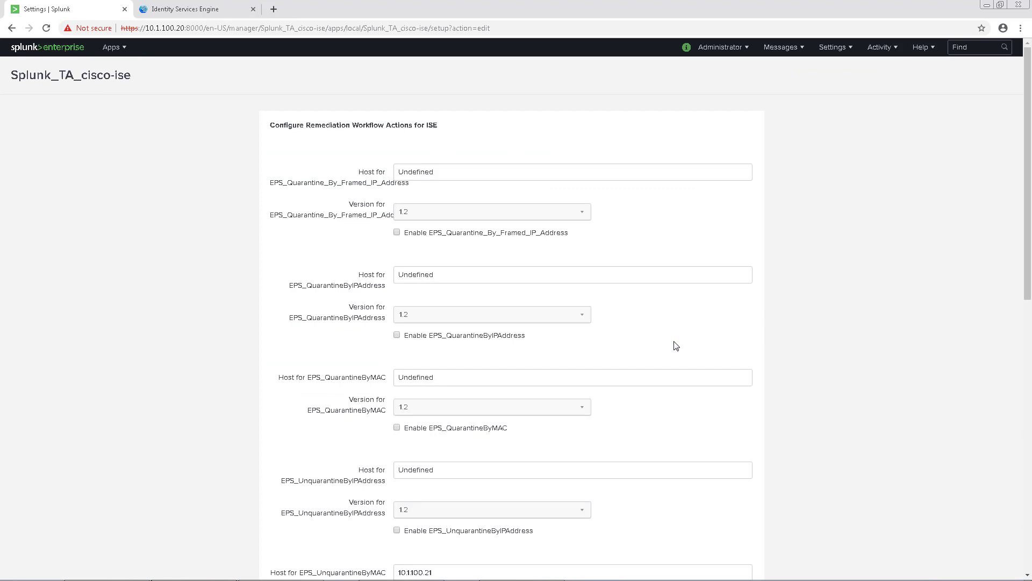
Set host 10.1.100.21, version 2.0 and enable EPS_Quarantine_By_Framed_IP_Address and EPS_QuarantineByIPAddress
double_click(469, 168)
text(10.1)
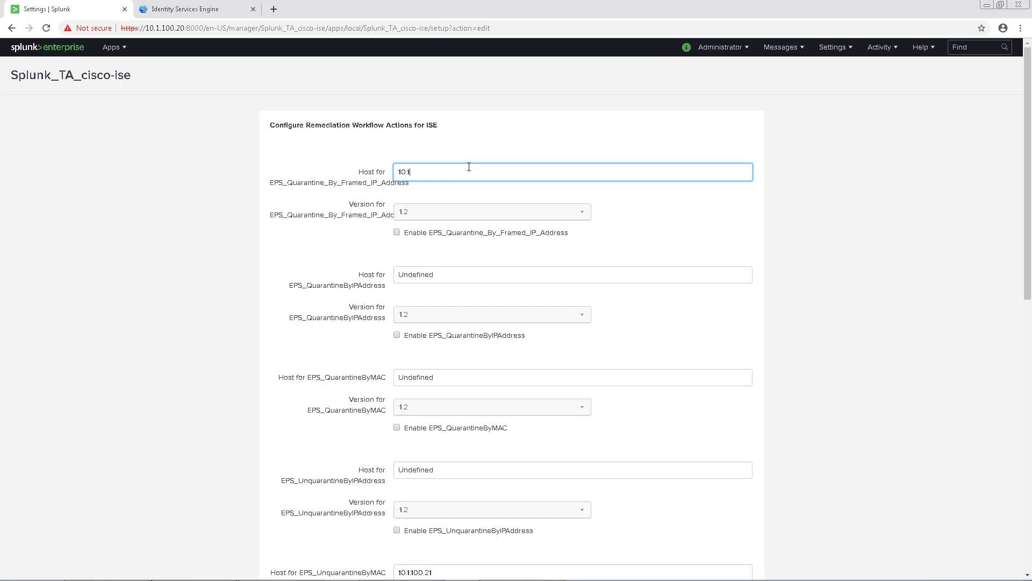
text(.100.21)
click(448, 220)
click(425, 258)
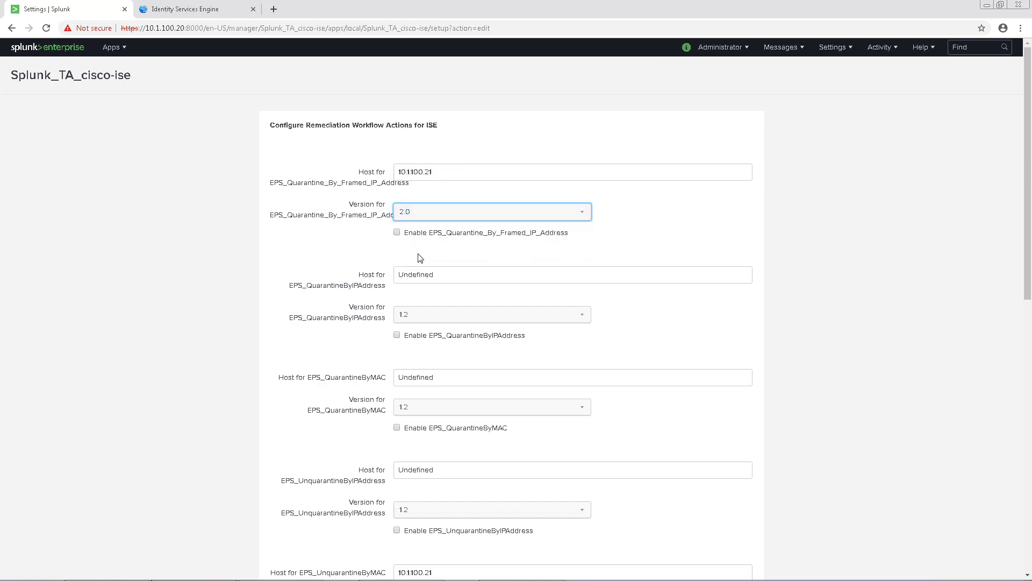
click(397, 234)
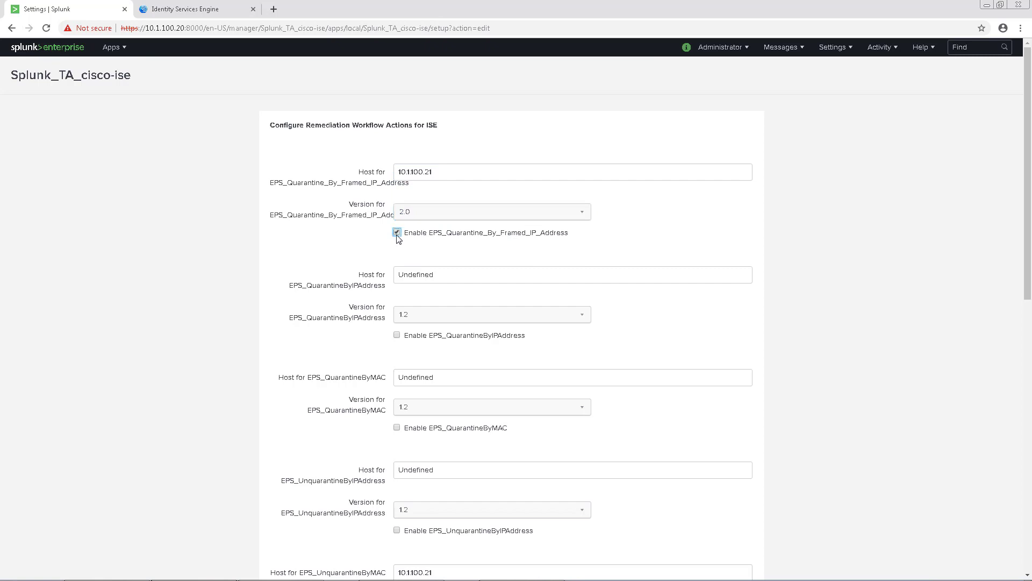
double_click(445, 270)
text(10.1.100.21)
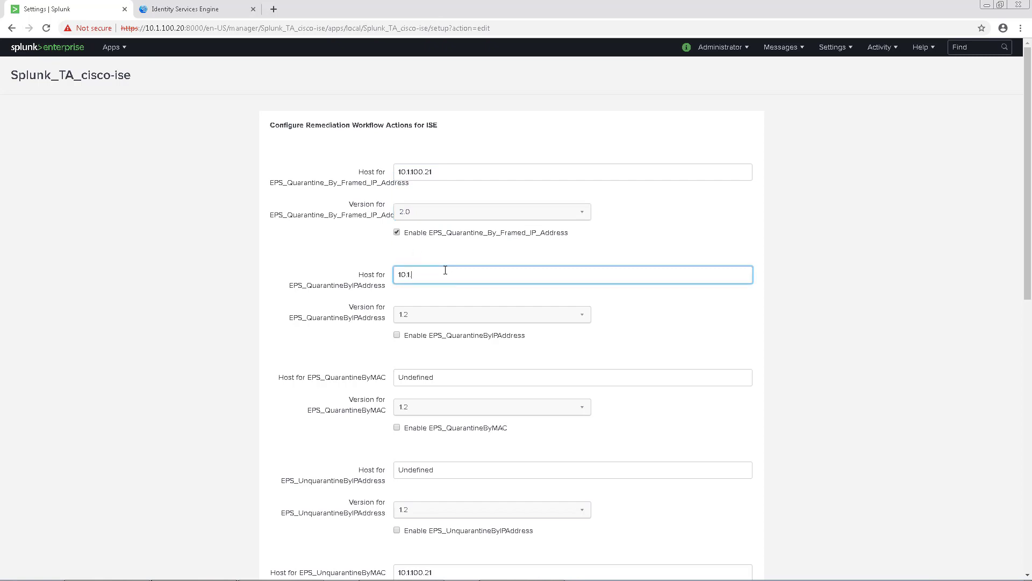
click(448, 316)
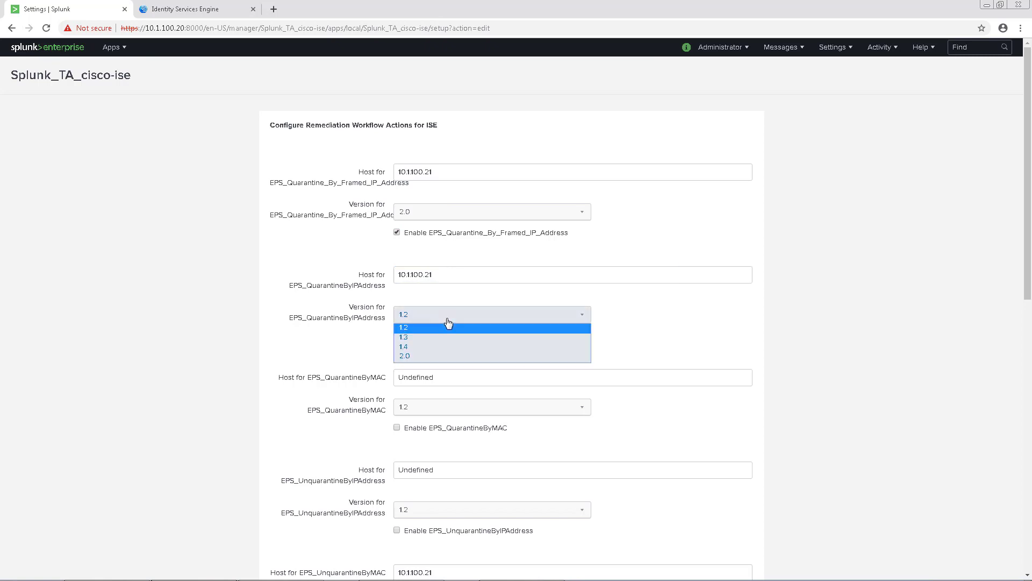
click(422, 357)
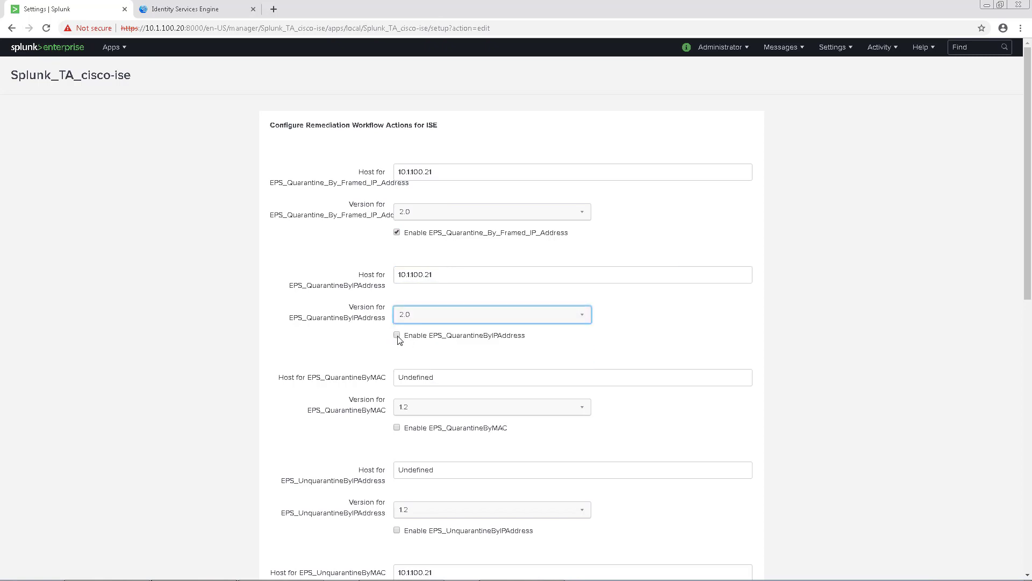
click(408, 337)
Give EPS_QuarantineByMAC and EPS_UnquarantineByIPAddress host 10.1.100.21, version 2.0, enable them, and enable EPS_UnquarantineByMAC
double_click(433, 376)
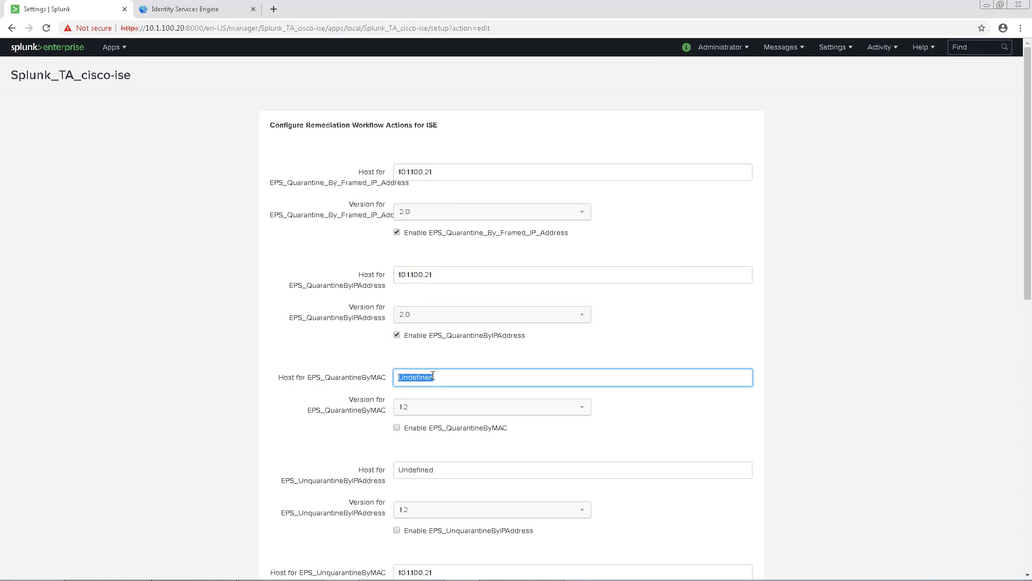
text(10.1.100.21)
click(442, 427)
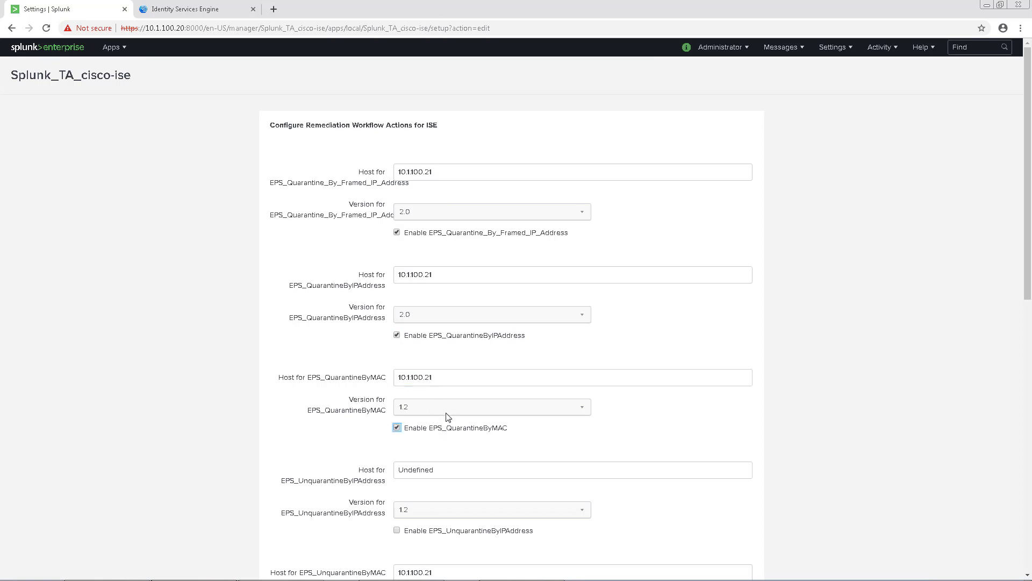
click(446, 411)
click(447, 448)
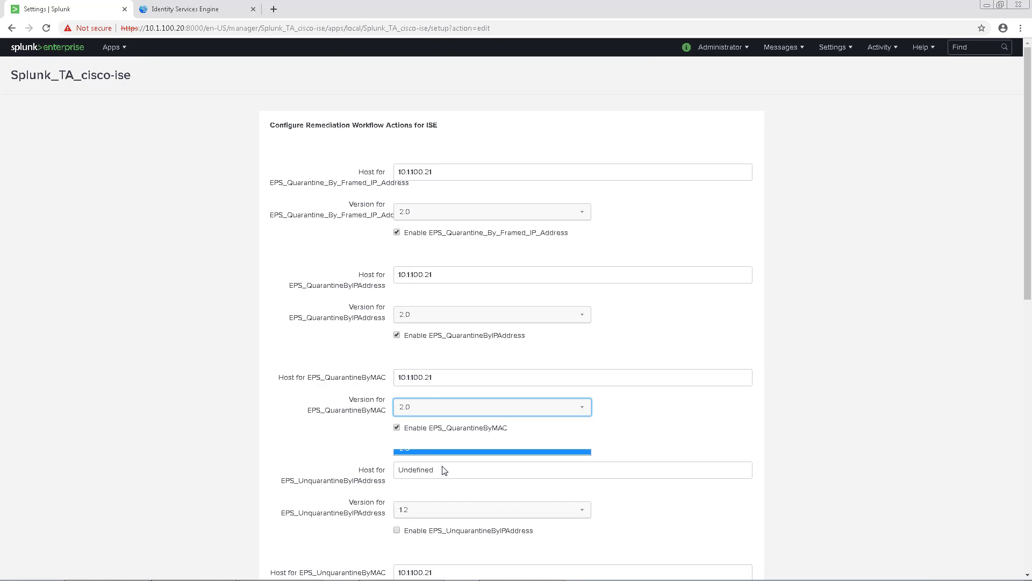
double_click(443, 467)
text(10)
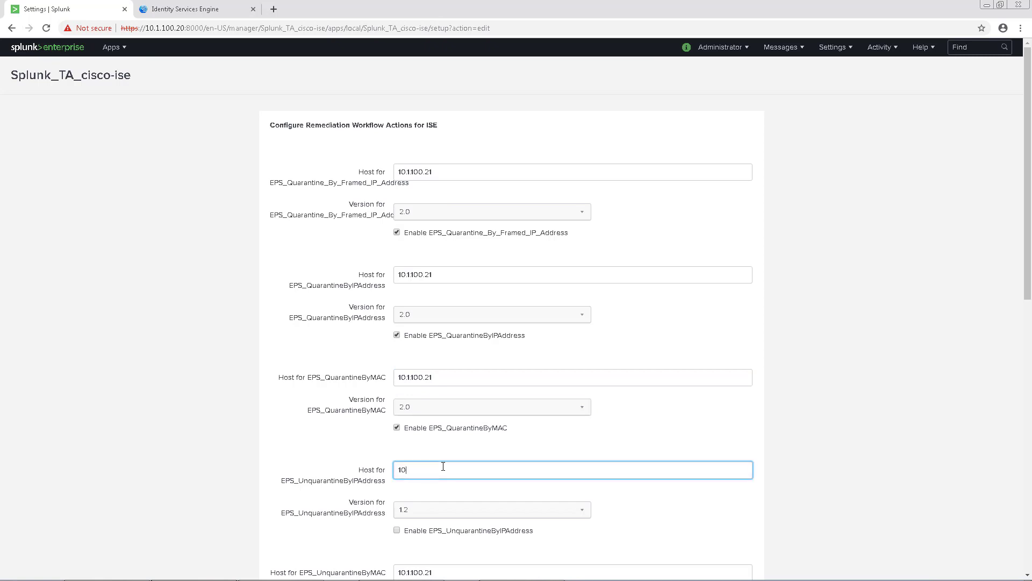
text(.1.100.21)
click(397, 530)
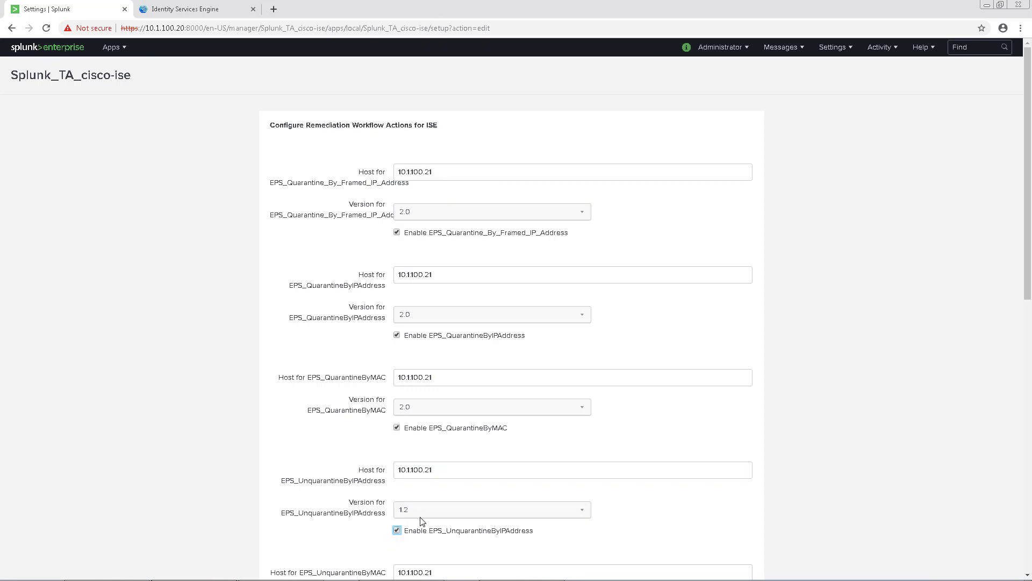
click(421, 516)
click(405, 551)
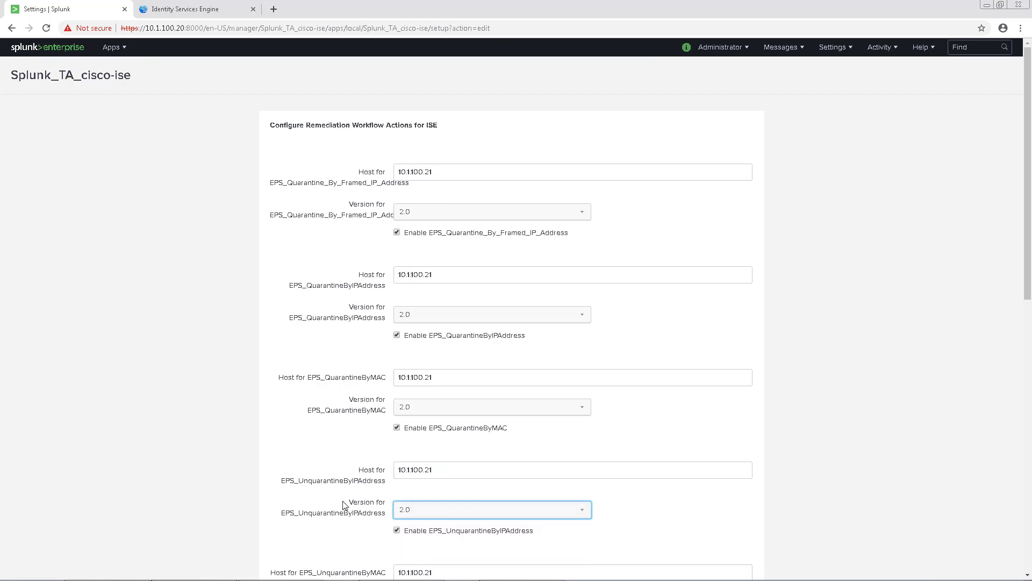
scroll(345, 505, down, 3)
double_click(454, 410)
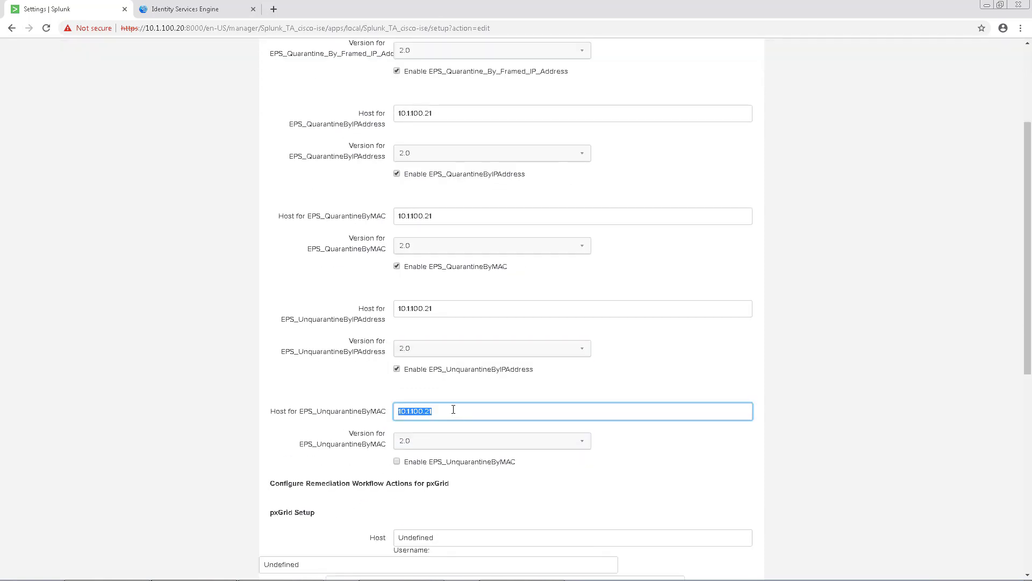
click(397, 461)
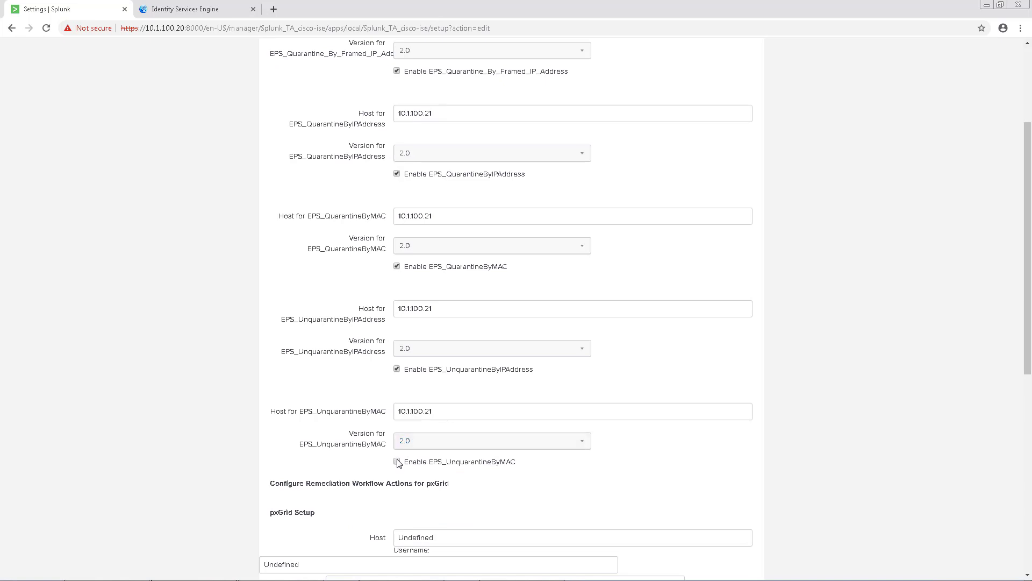
Set pxGrid host 10.1.100.21, username splunk, keystore mac.jks and truststore caroot1.jks
scroll(594, 481, down, 5)
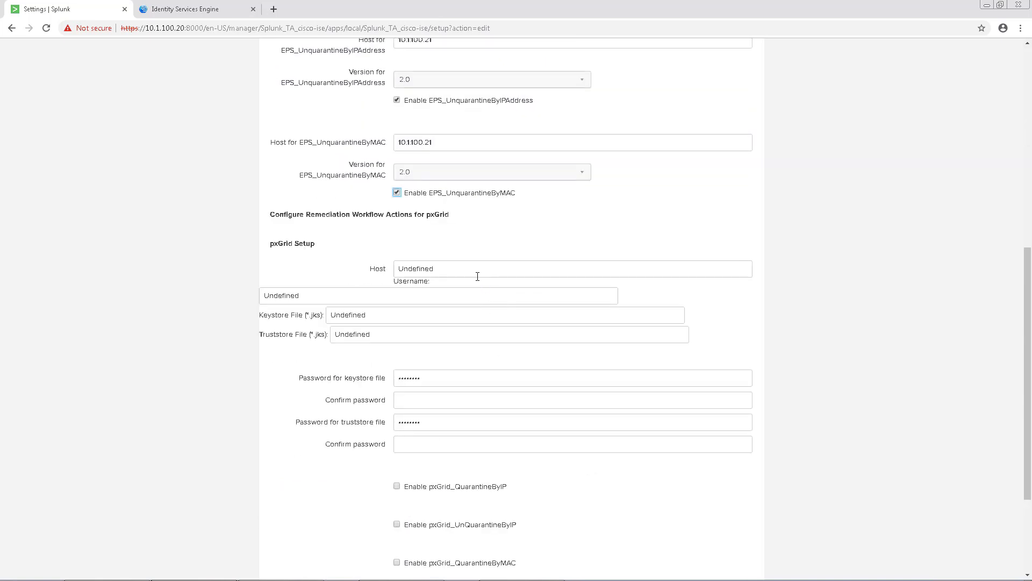
double_click(444, 266)
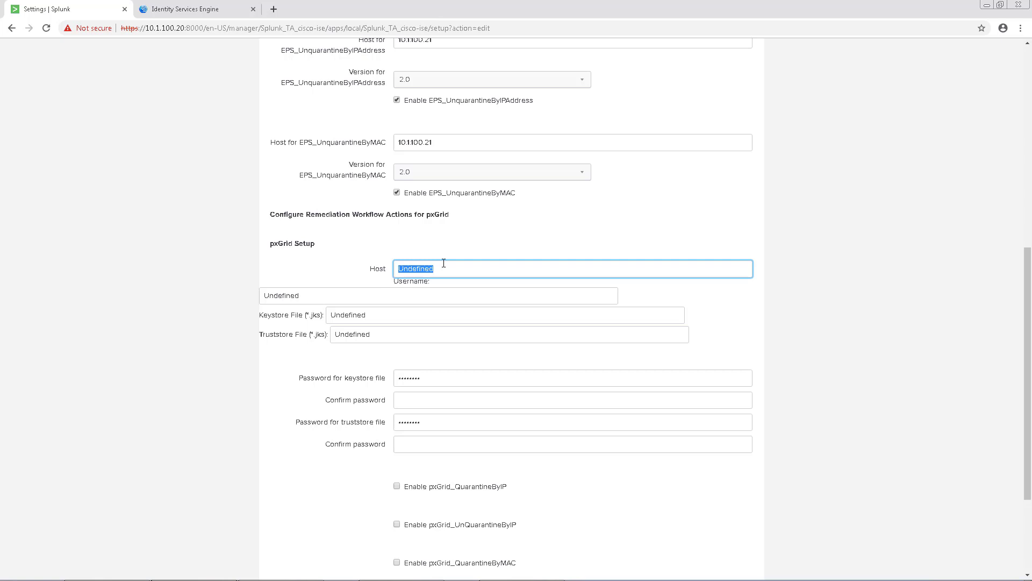
text(10.1.100.21)
double_click(405, 300)
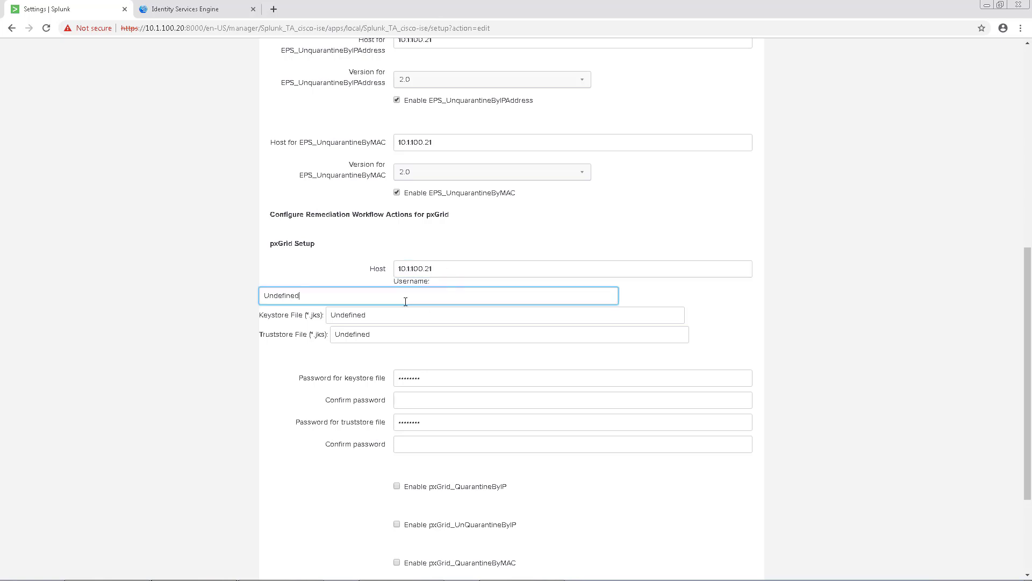
text(splunk)
double_click(387, 320)
text(/opt/splunk/etc/apps/Splunk_TA_cisco-ise/bin/certs/mac.jks)
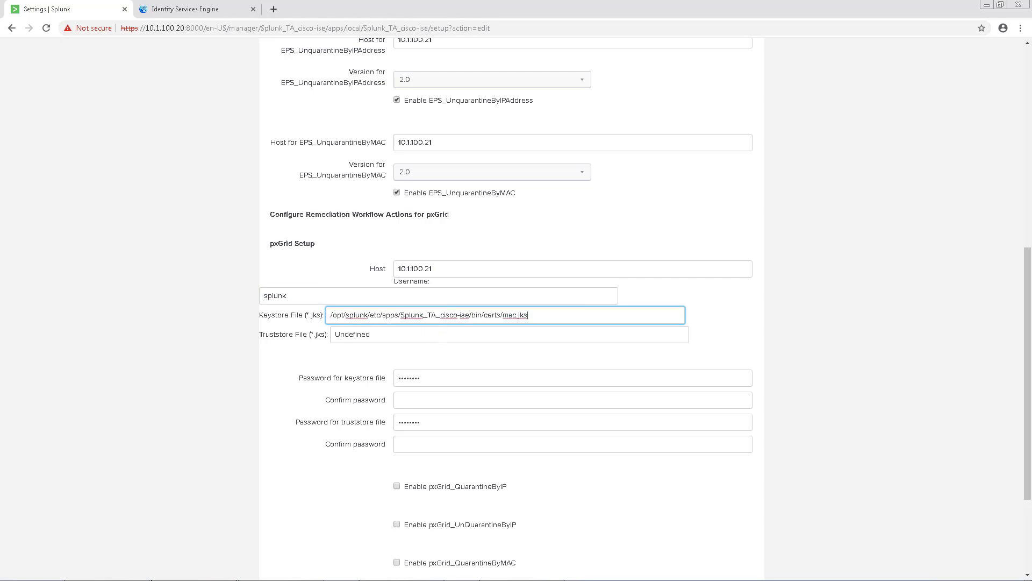
double_click(366, 333)
key(ctrl+v)
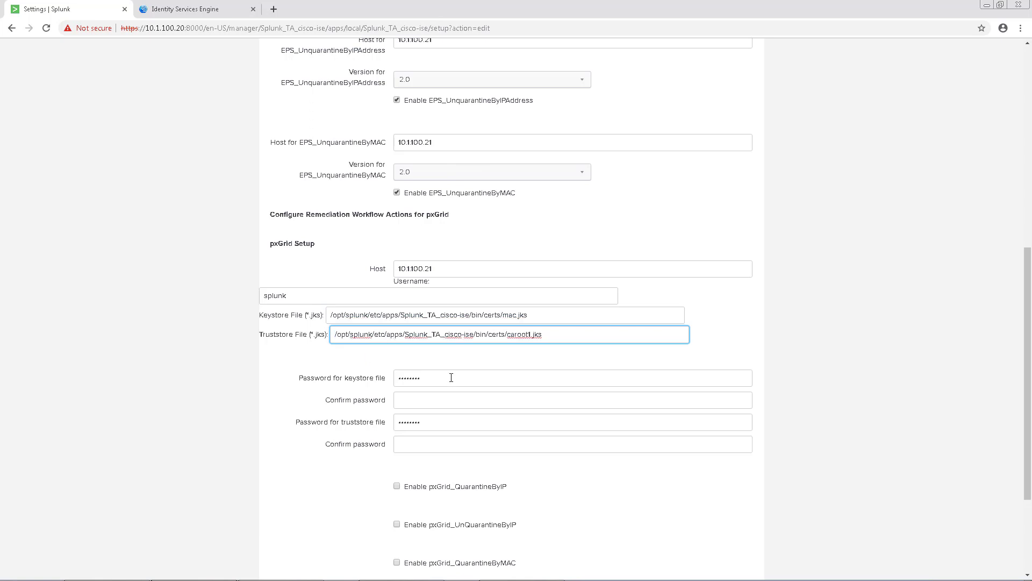
Enter and confirm the keystore and truststore passwords
double_click(454, 374)
text(•••)
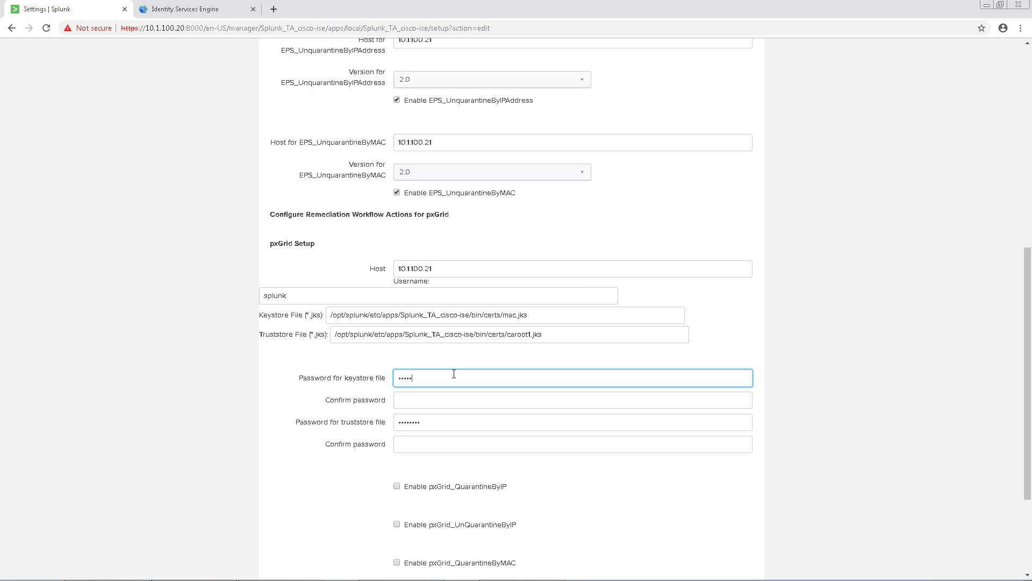
key(Tab)
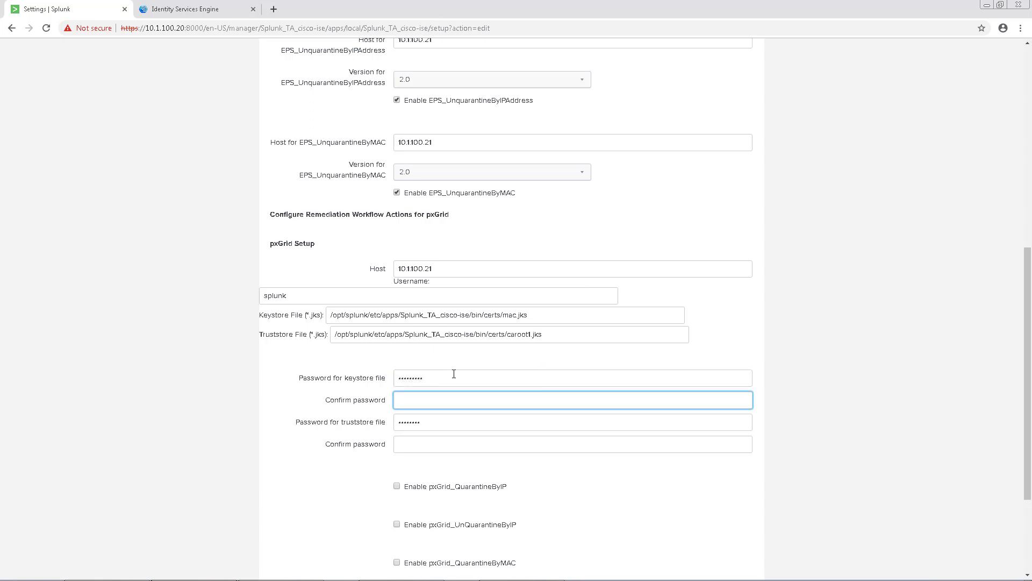
text(•••••••••)
key(Tab)
text(••)
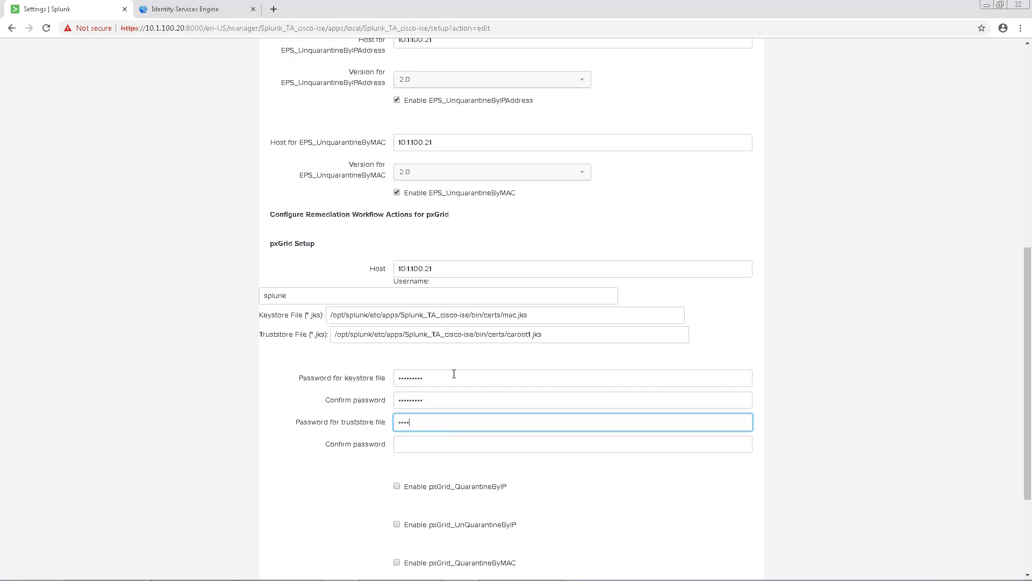
key(Tab)
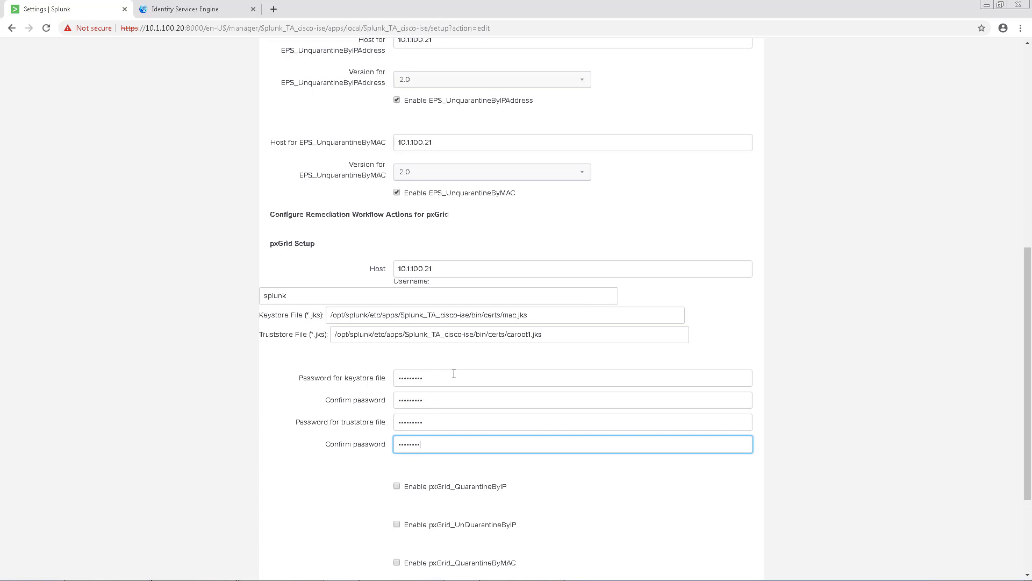
Enable pxGrid Quarantine/UnQuarantine by IP and by MAC actions and save the setup
scroll(454, 374, down, 3)
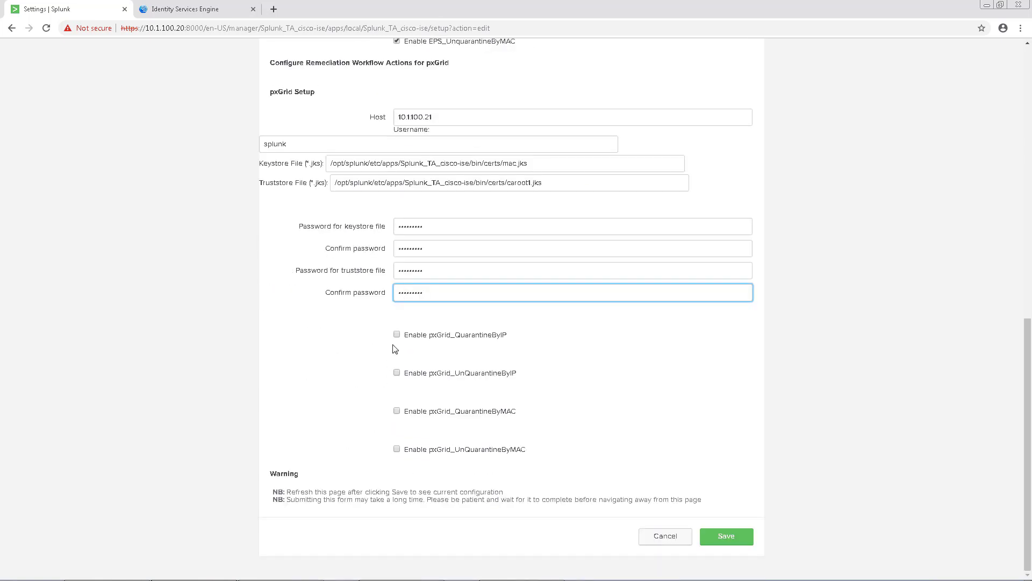
click(397, 335)
click(397, 373)
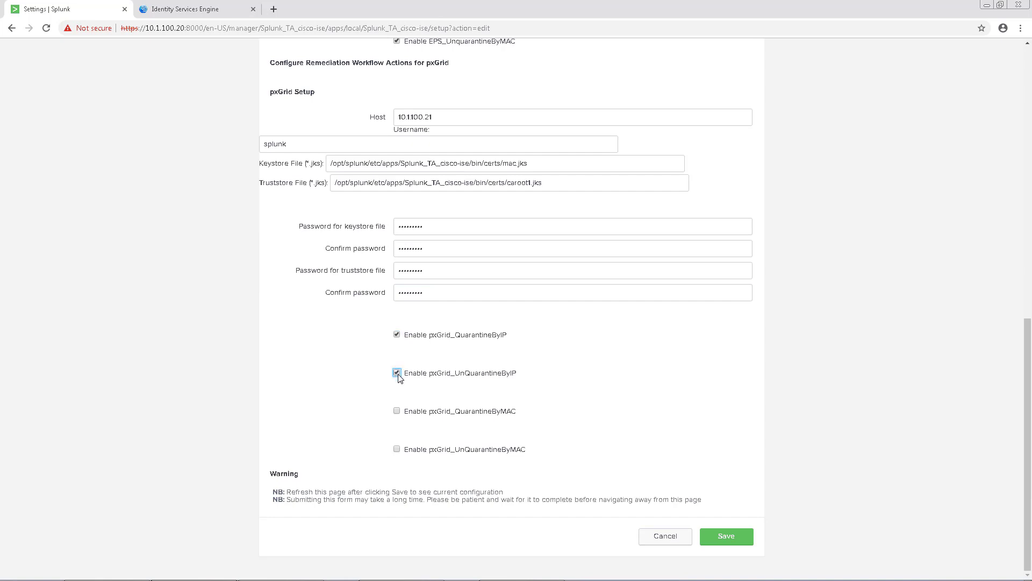
click(398, 413)
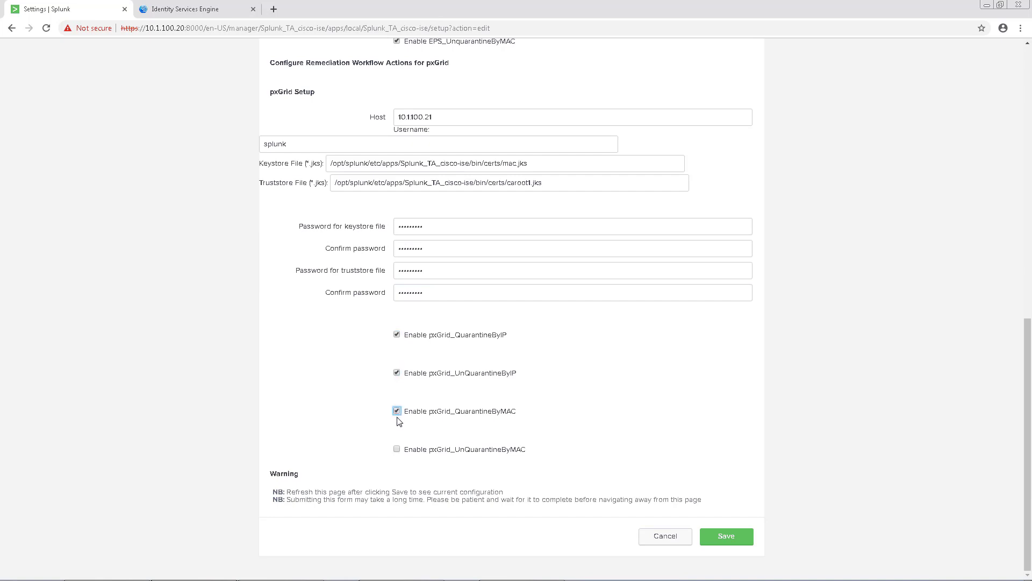
click(396, 449)
click(740, 537)
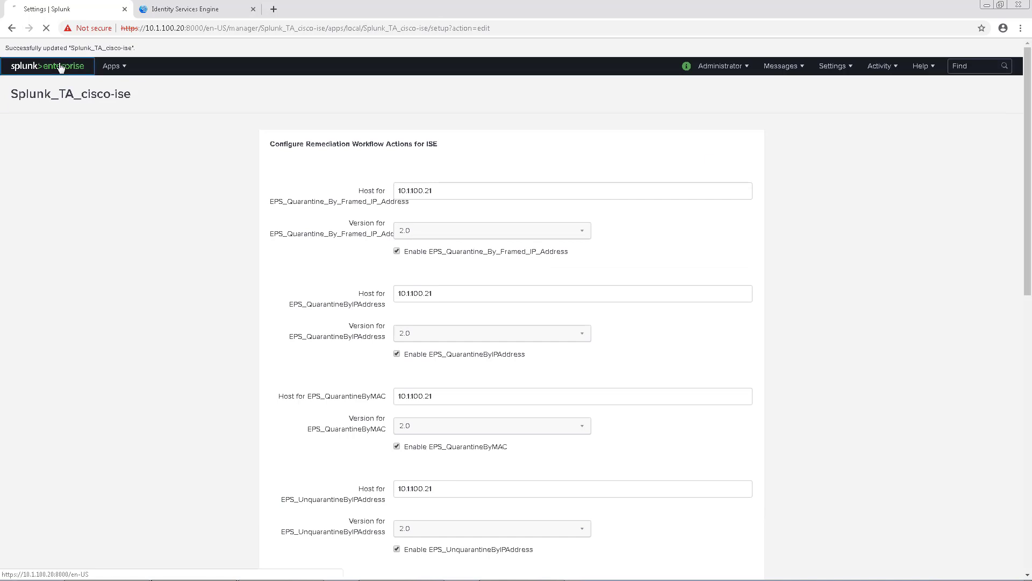
Go from Splunk home to Settings > Fields > Workflow actions and highlight the pxGrid rows
click(16, 67)
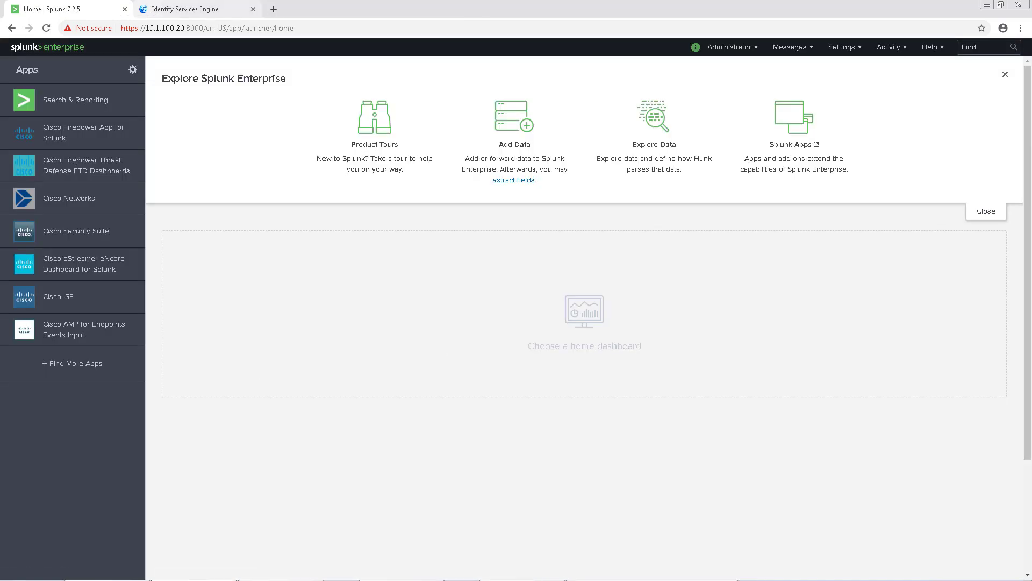
click(841, 48)
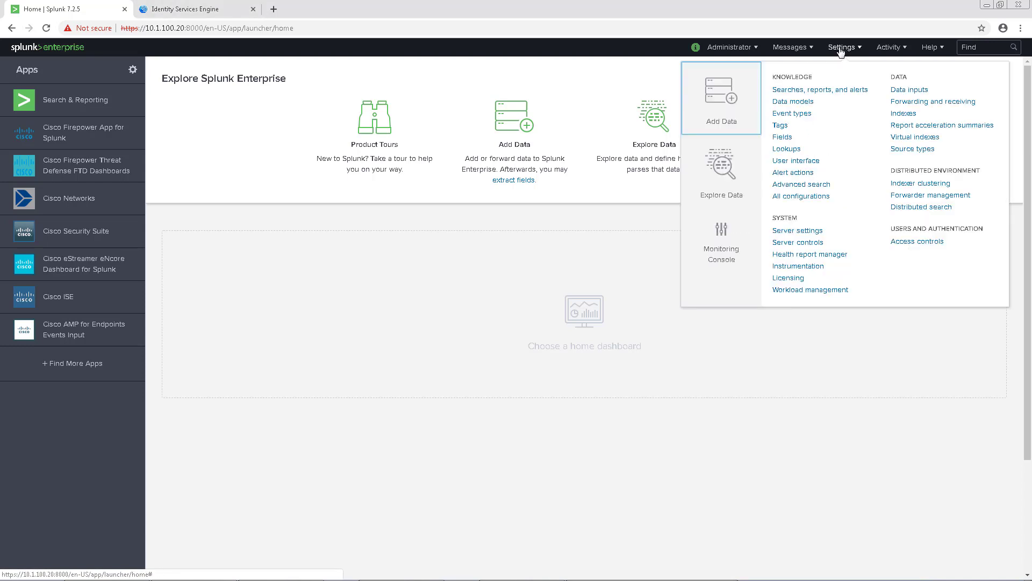
click(782, 138)
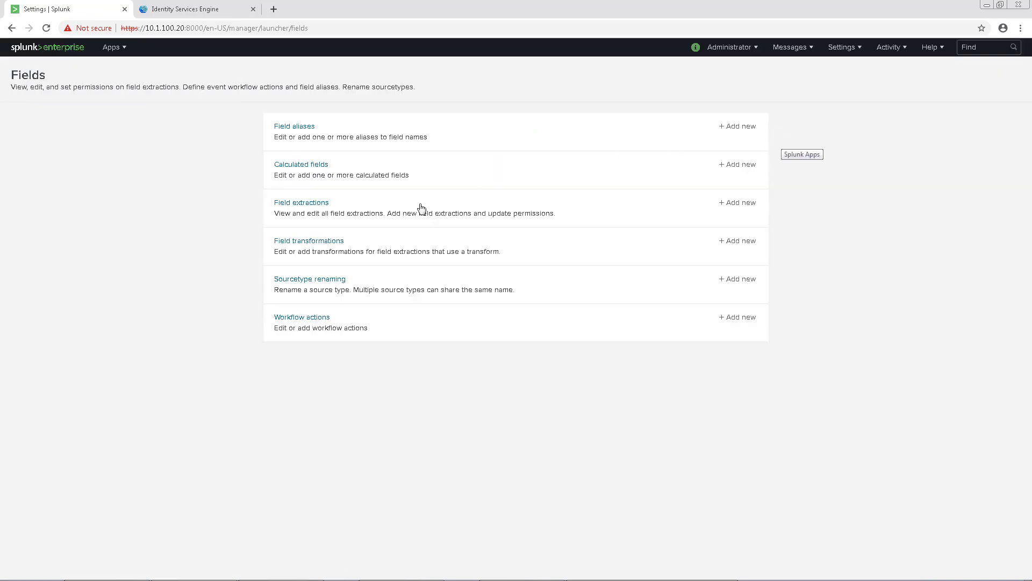
click(297, 321)
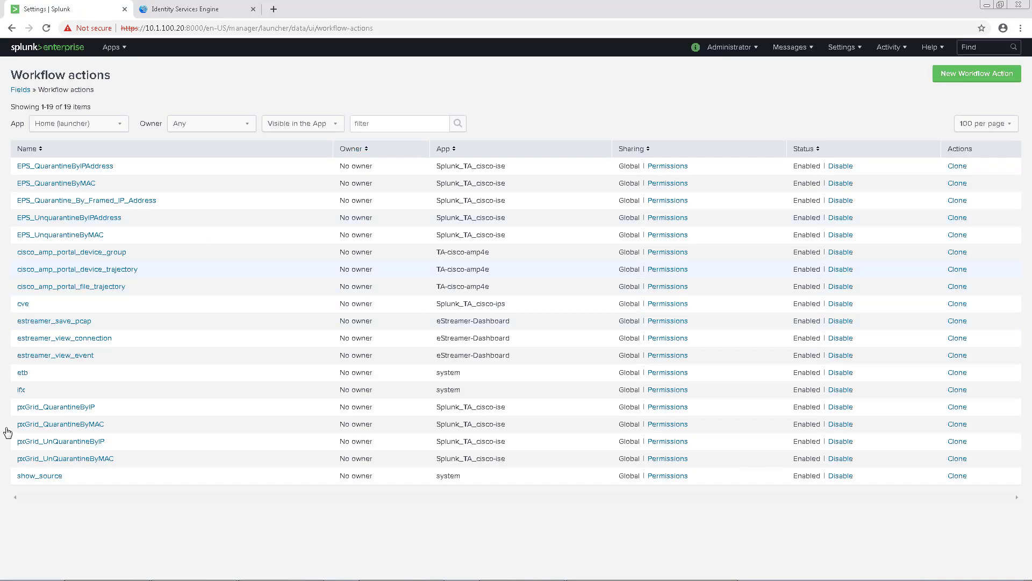
drag(138, 421, 20, 411)
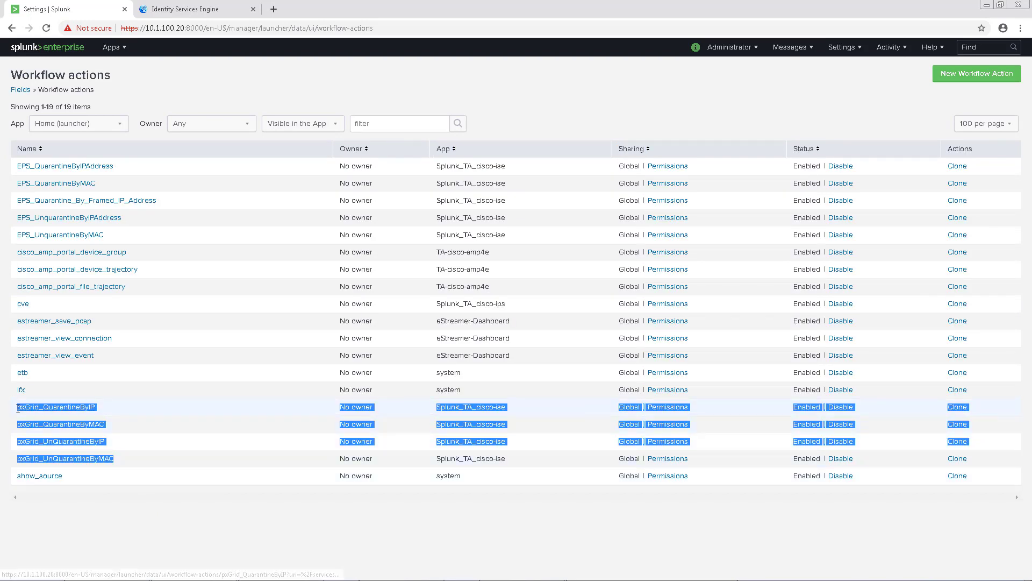
click(154, 496)
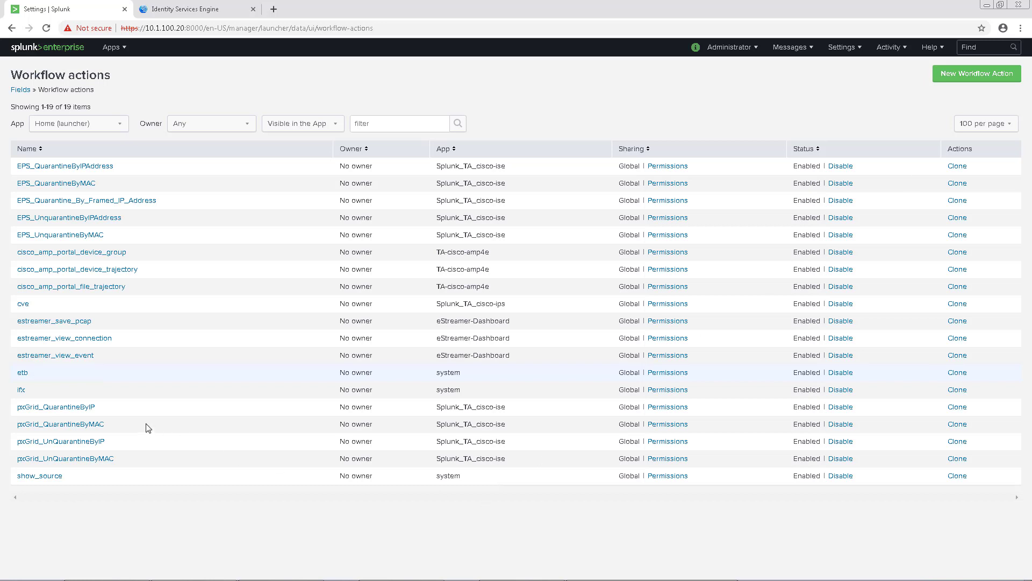
Clone pxGrid_QuarantineByIP and name the clone 'ANC Quarantine by Framed_IP_Address'
click(958, 407)
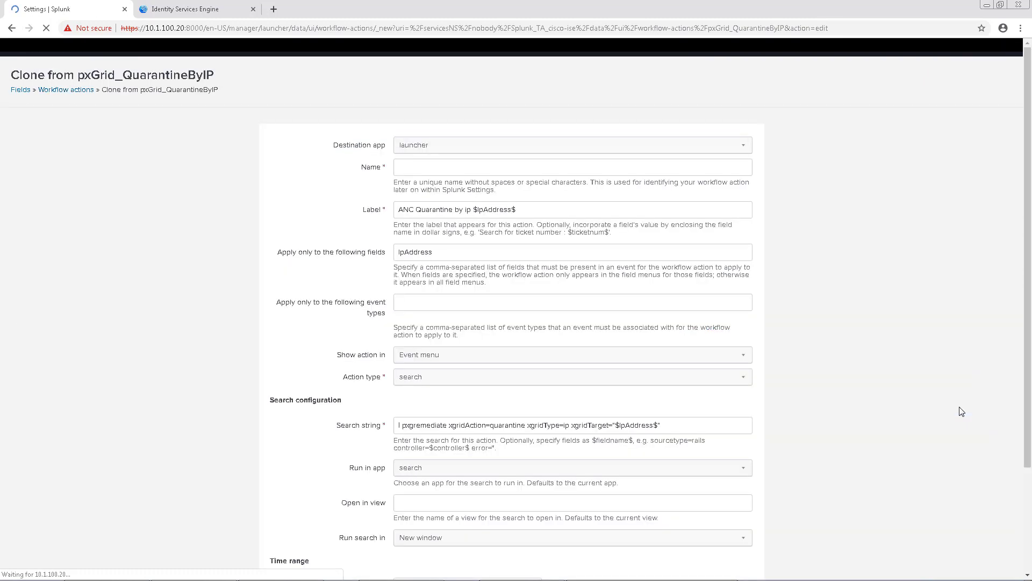
click(425, 165)
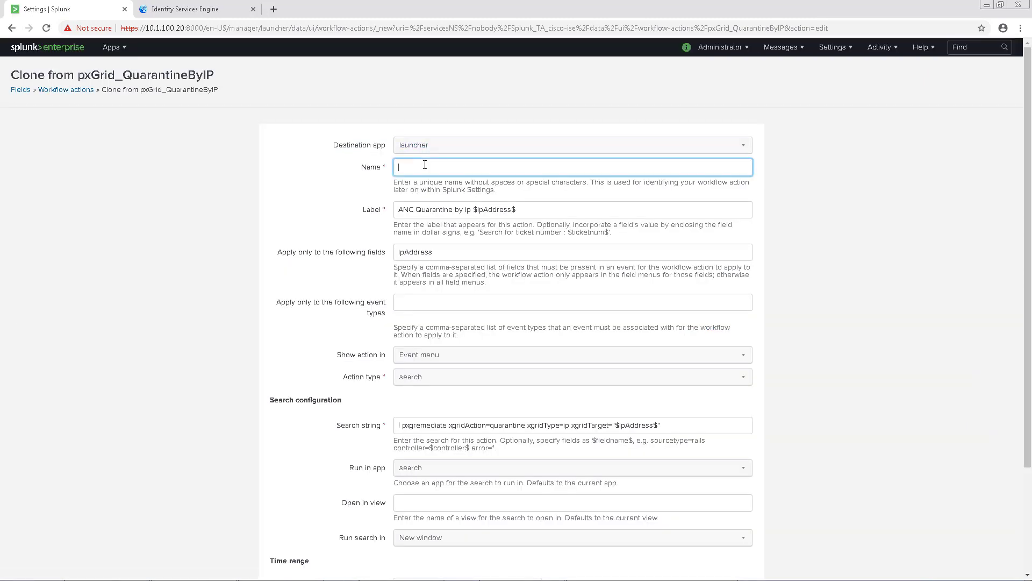
text(ANC Quarantine by Framed_IP_Address)
Replace ip/IpAddress with Framed_IP_Address in the label, apply-to field and search string
double_click(467, 210)
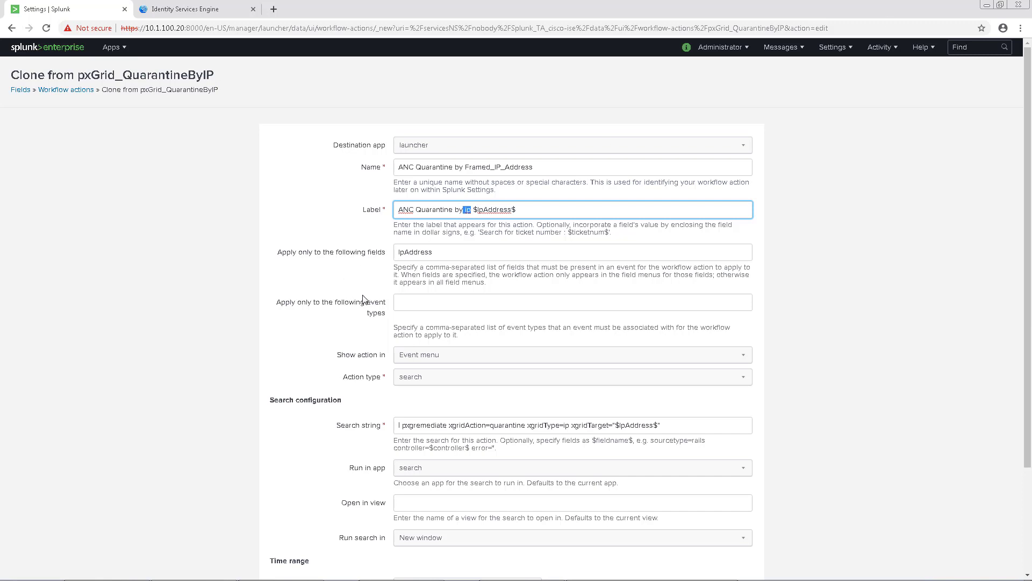
click(469, 210)
double_click(470, 210)
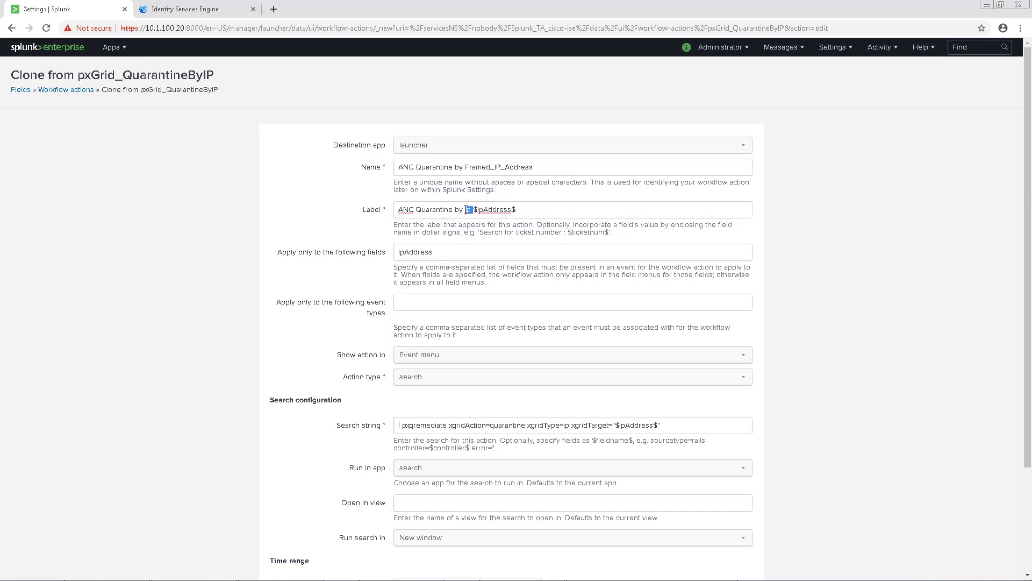
text(Framed_IP_Address)
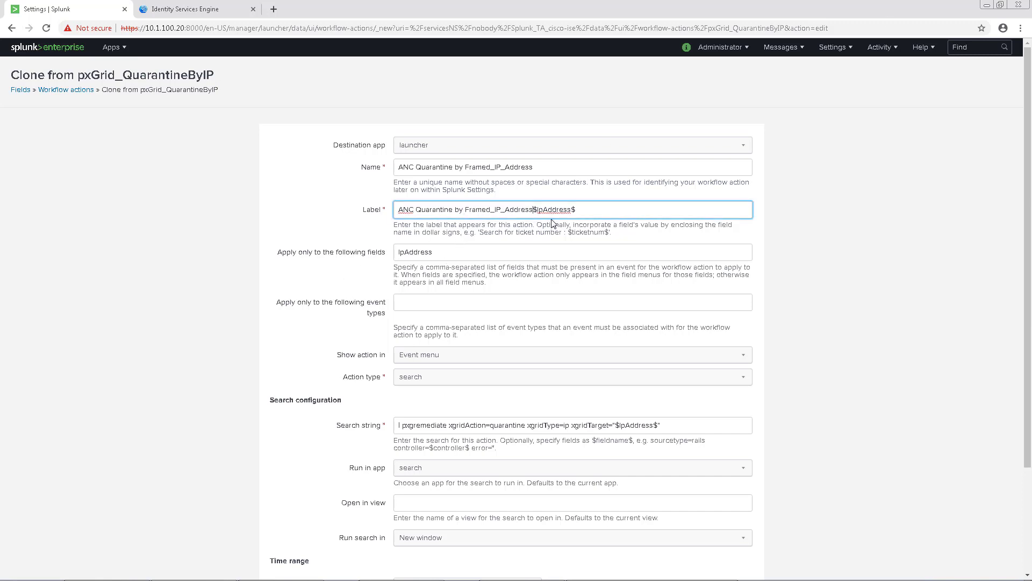
drag(574, 210, 540, 210)
text(Framed_IP_Address)
drag(434, 252, 387, 253)
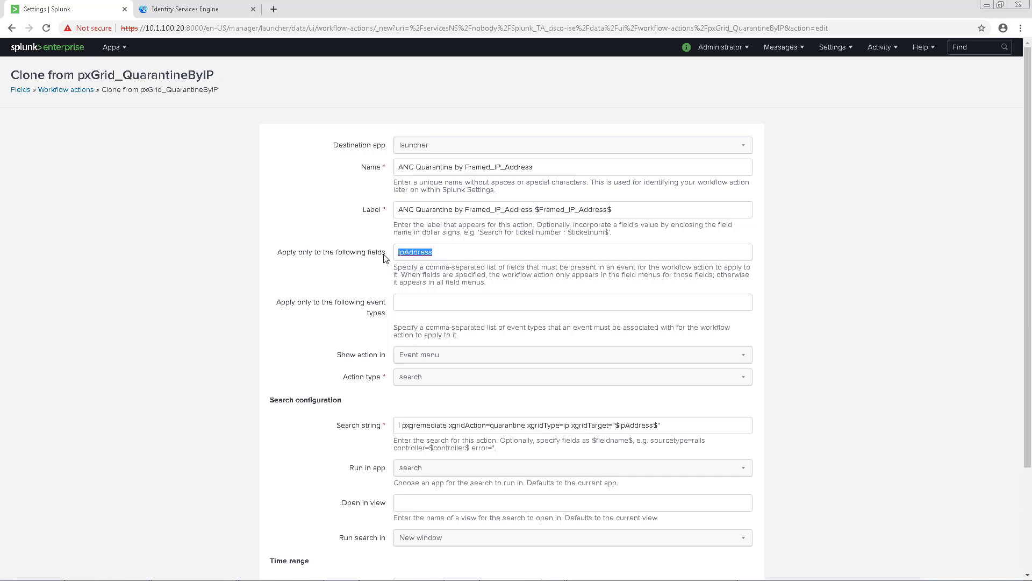
text(Framed_IP_Address)
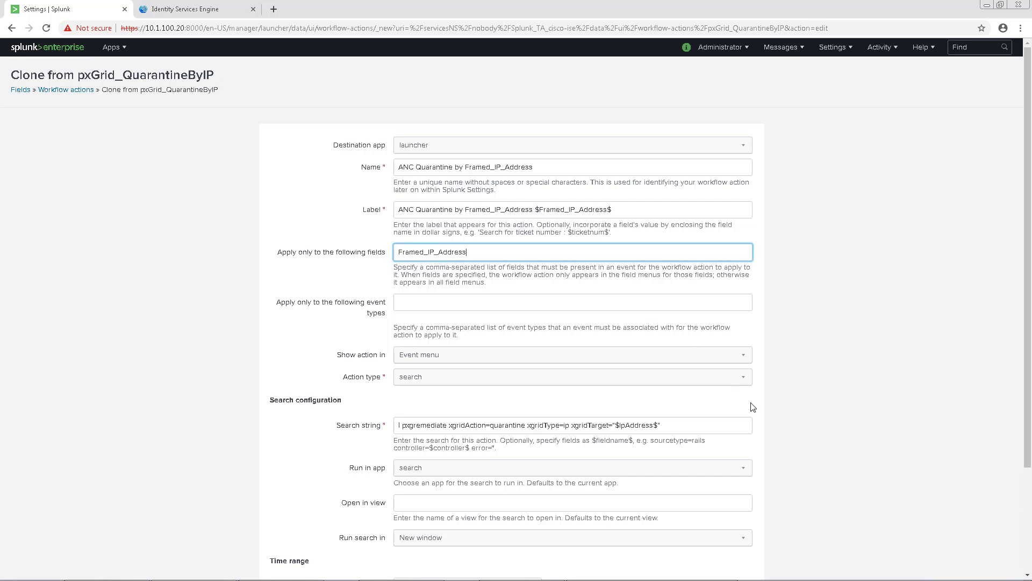
drag(653, 425, 619, 425)
text(Framed_IP_Address)
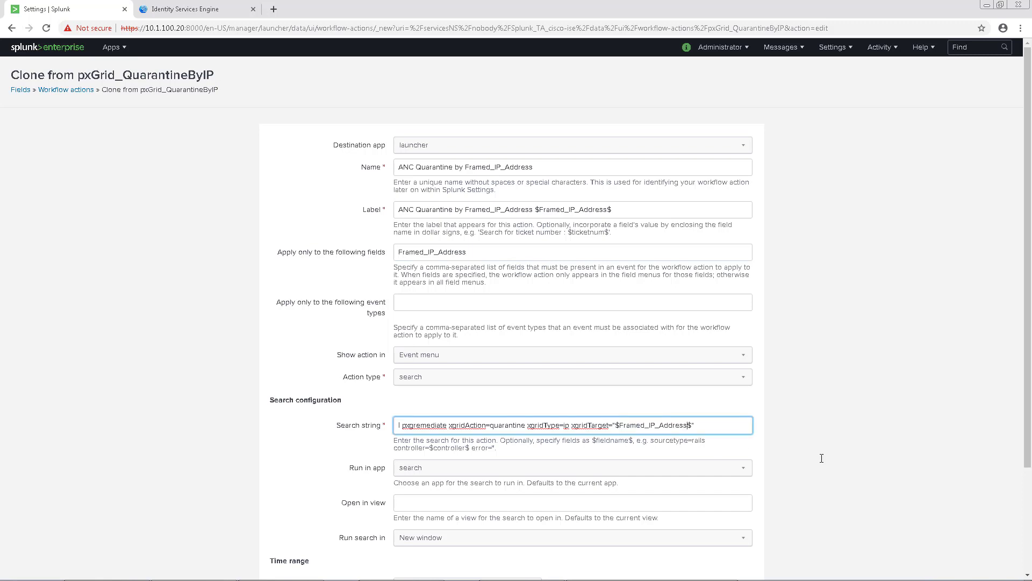
Review the Framed_IP_Address edits in name, label and search, then save the action
scroll(782, 430, down, 2)
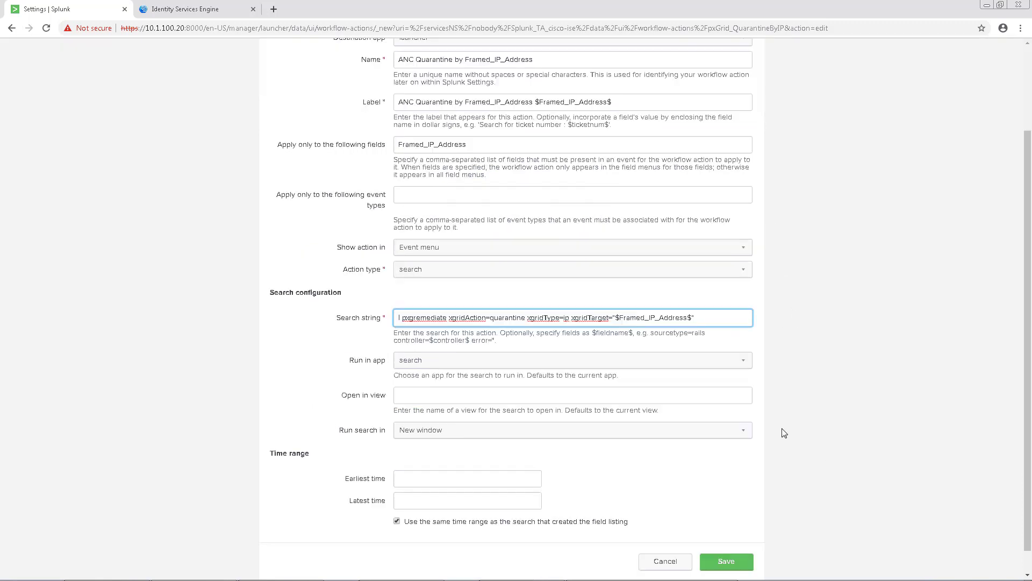
scroll(784, 432, up, 1)
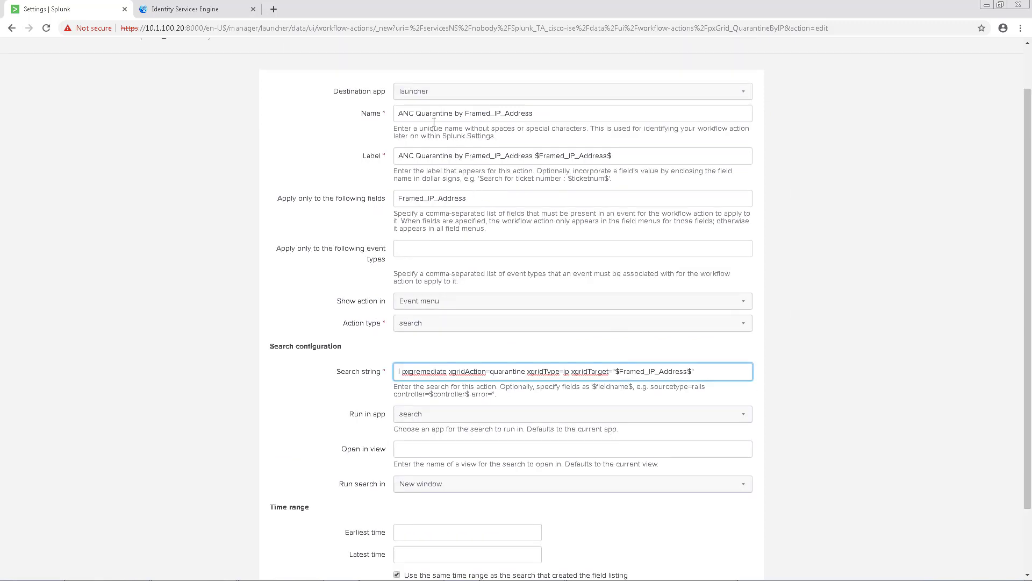
drag(464, 113, 549, 160)
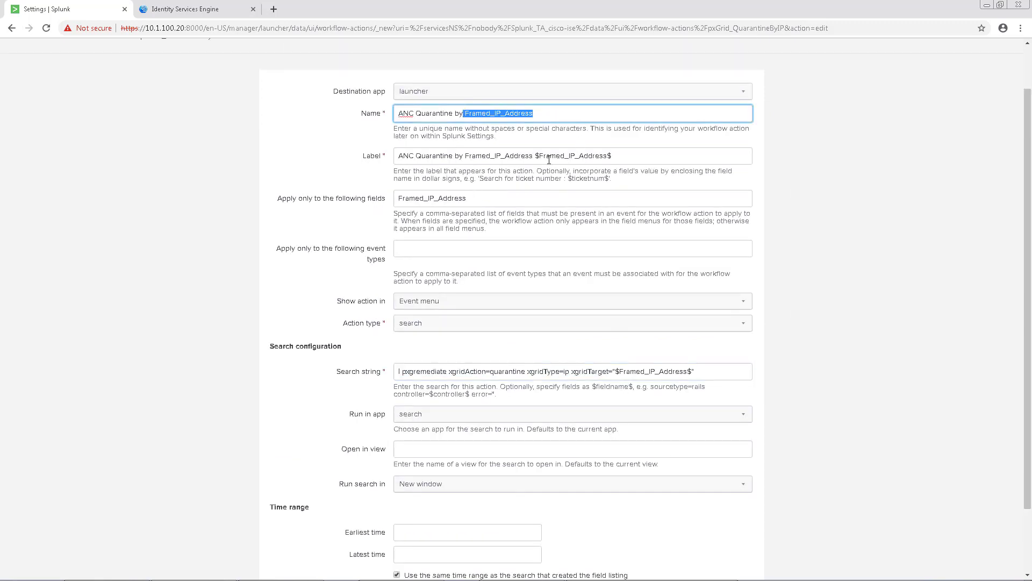
drag(465, 155, 627, 156)
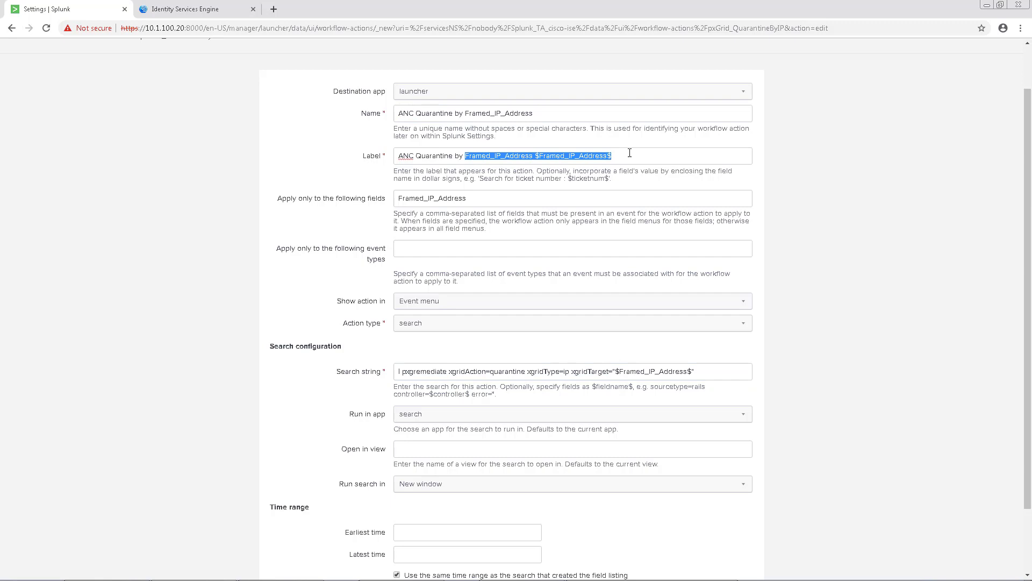
drag(620, 371, 777, 374)
key(ctrl+c)
scroll(778, 388, down, 3)
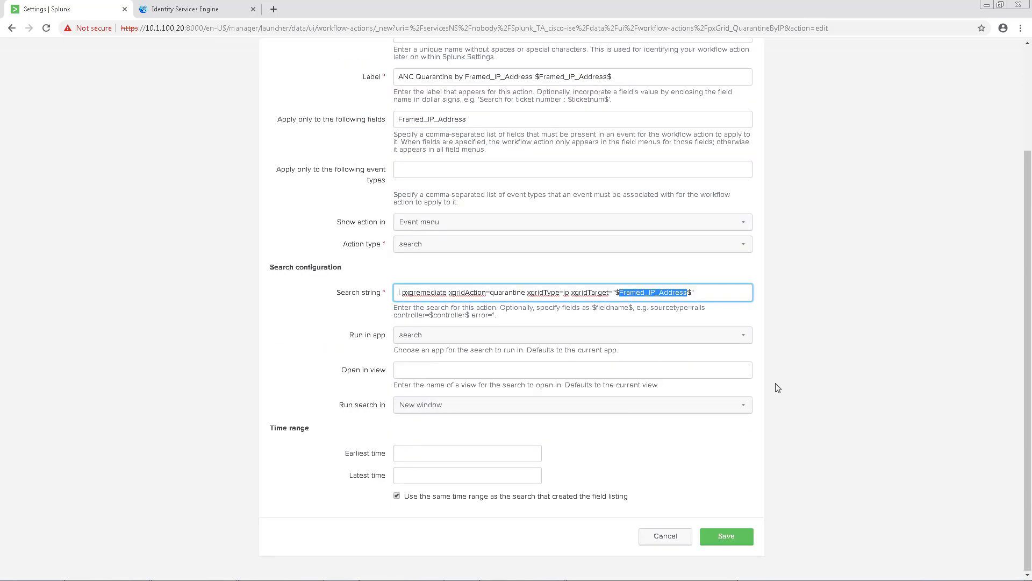
click(743, 539)
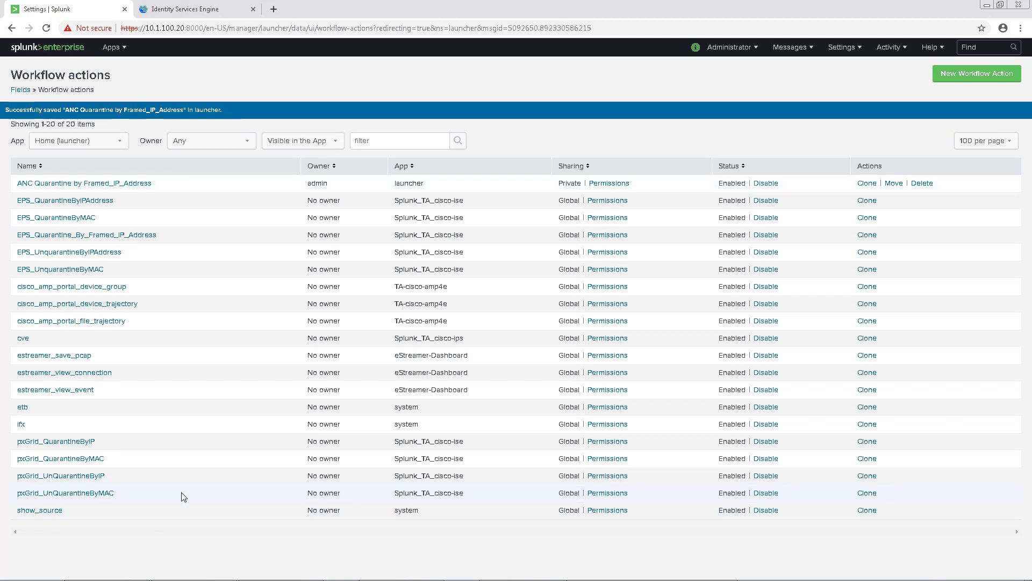
Clone pxGrid_UnQuarantineByIP and name it 'ANC Un-Quarantine by Framed_IP_Address'
click(868, 477)
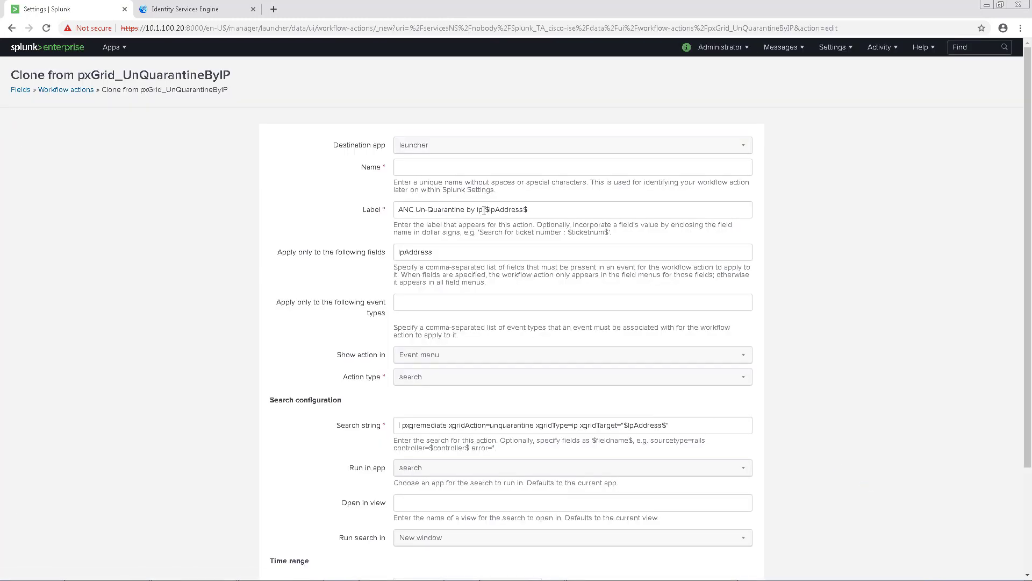
click(422, 166)
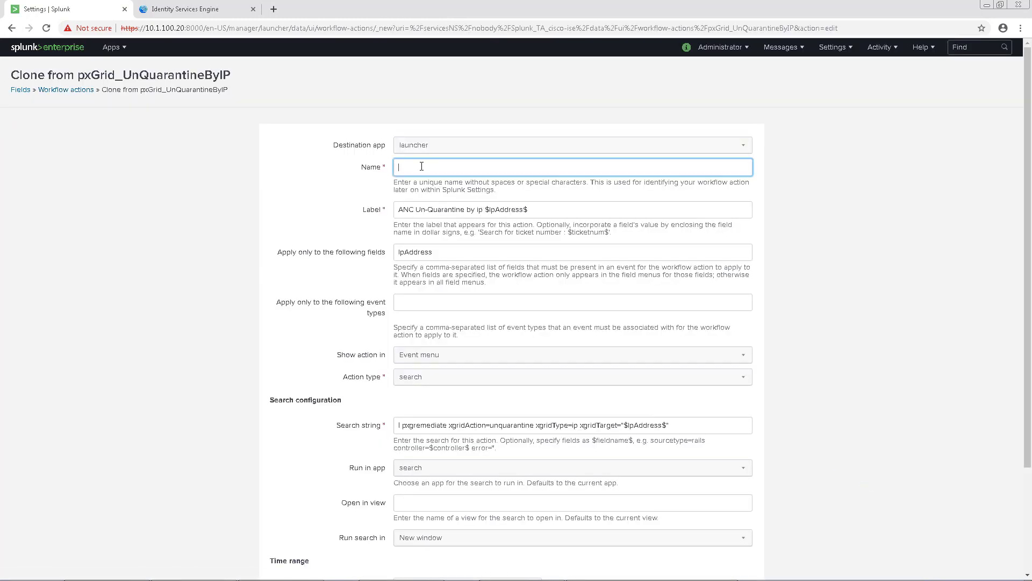
text(ANC Un-Quarantine by)
key(ctrl+v)
Replace ip/IpAddress with Framed_IP_Address in the label, field restriction and search string
double_click(478, 210)
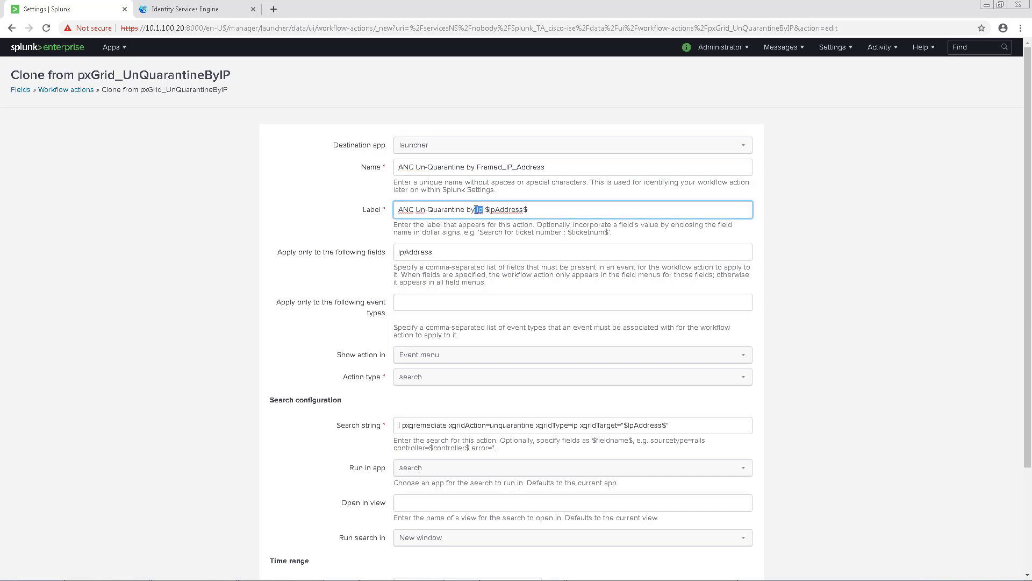
key(ctrl+v)
drag(580, 209, 552, 212)
key(ctrl+v)
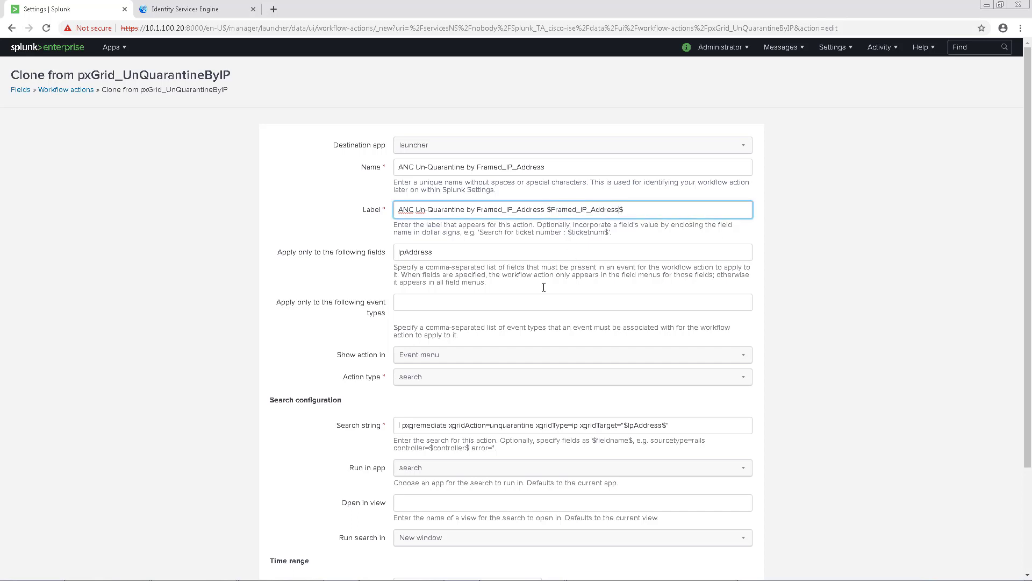
drag(434, 252, 396, 252)
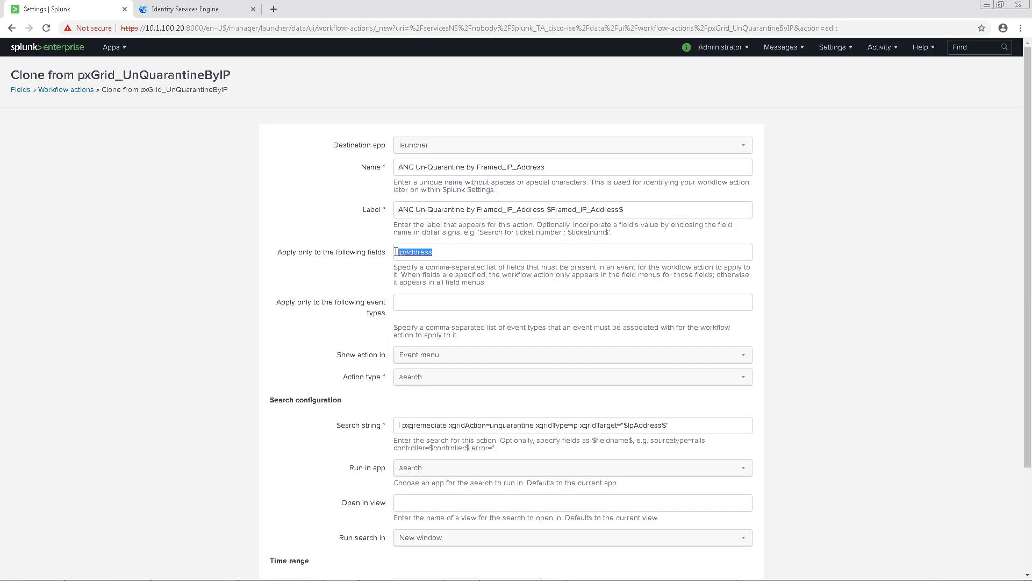
key(ctrl+v)
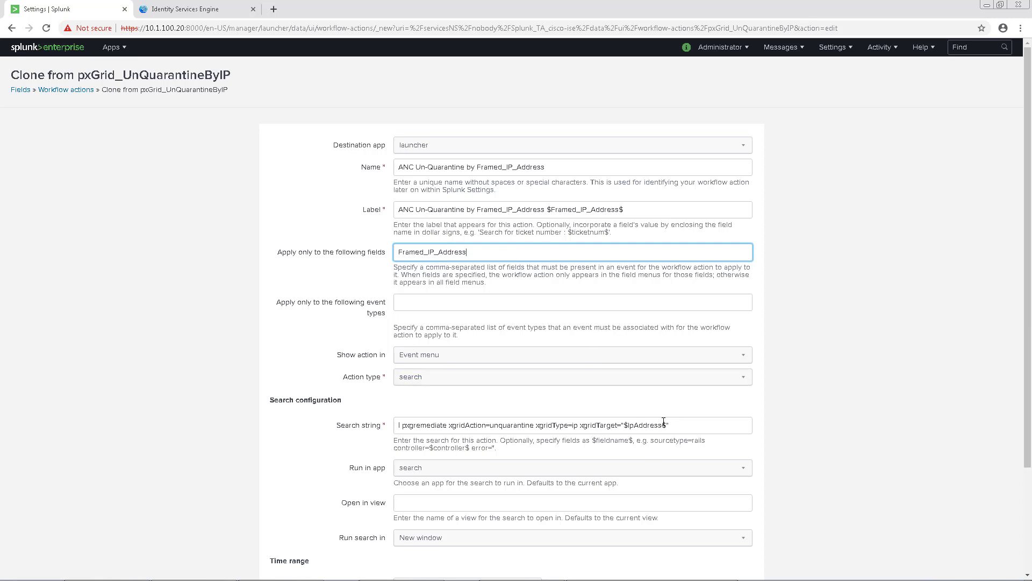
drag(664, 423, 629, 425)
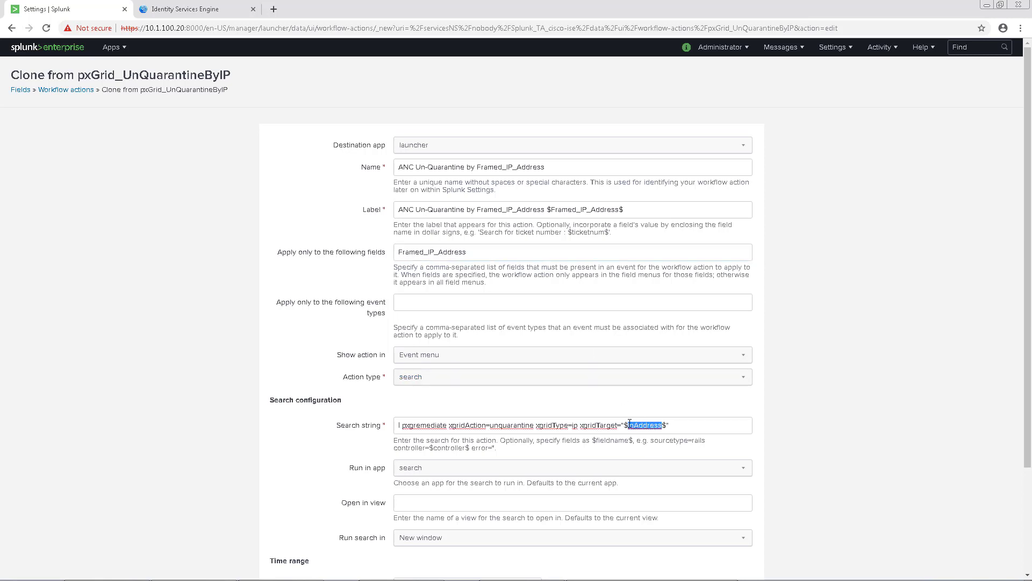
key(ctrl+v)
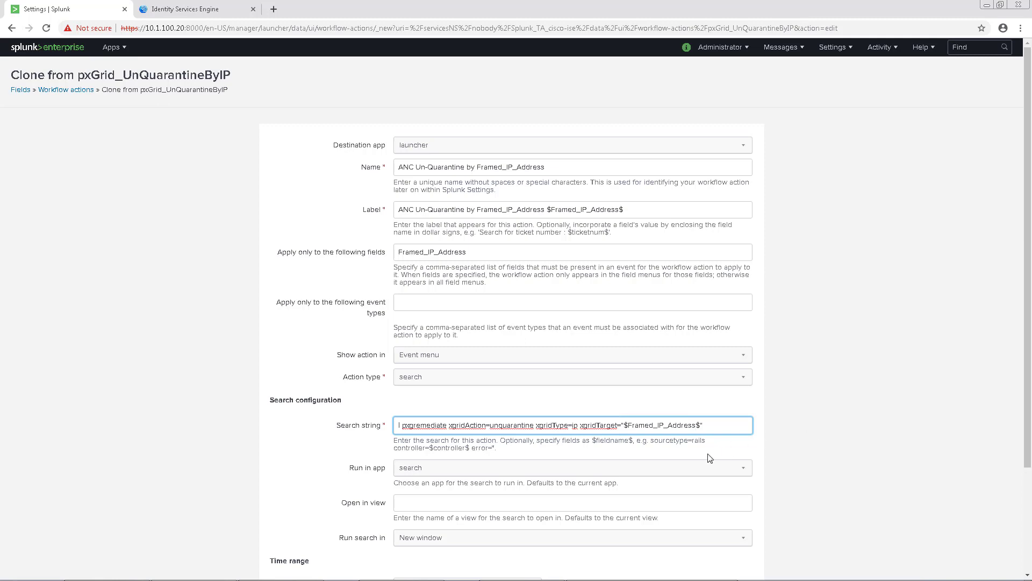
Save the new action and highlight both ANC workflow actions in the list
scroll(374, 161, down, 1)
click(792, 380)
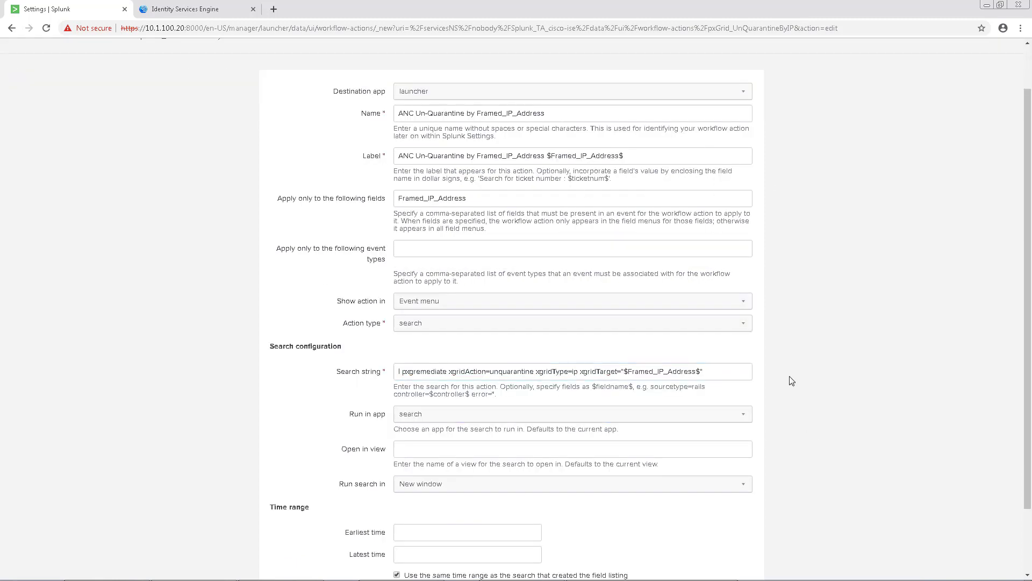
scroll(780, 450, down, 2)
click(738, 542)
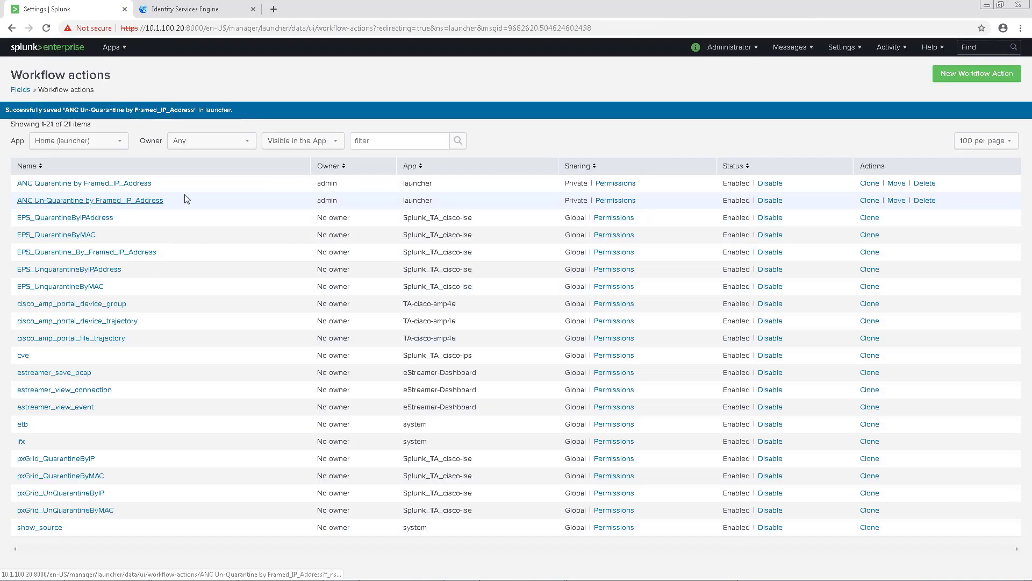
drag(180, 202, 20, 184)
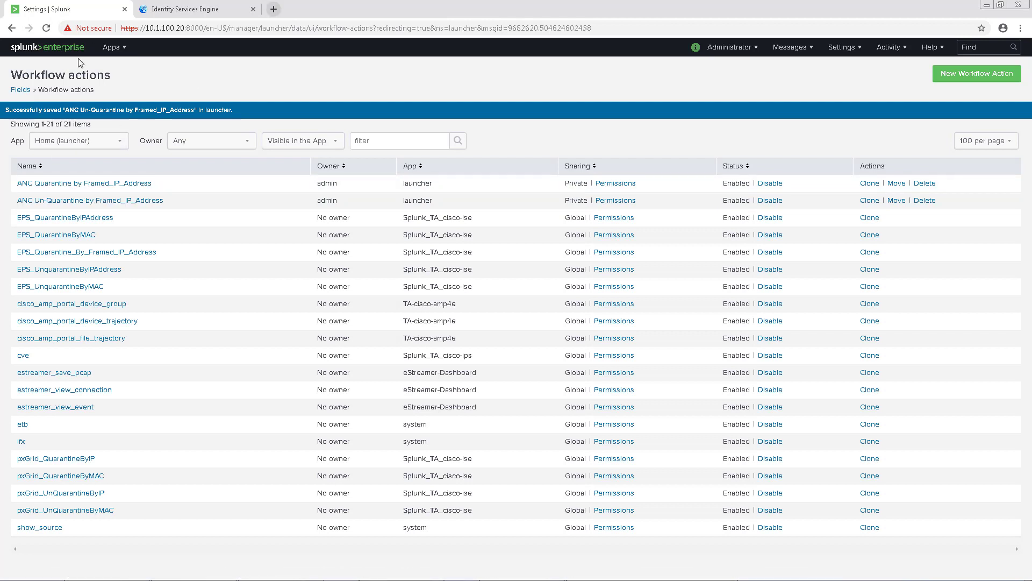
In ISE Policy Sets, open Security Demo Wired Closed's Global Exceptions Quarantine rule conditions
click(48, 46)
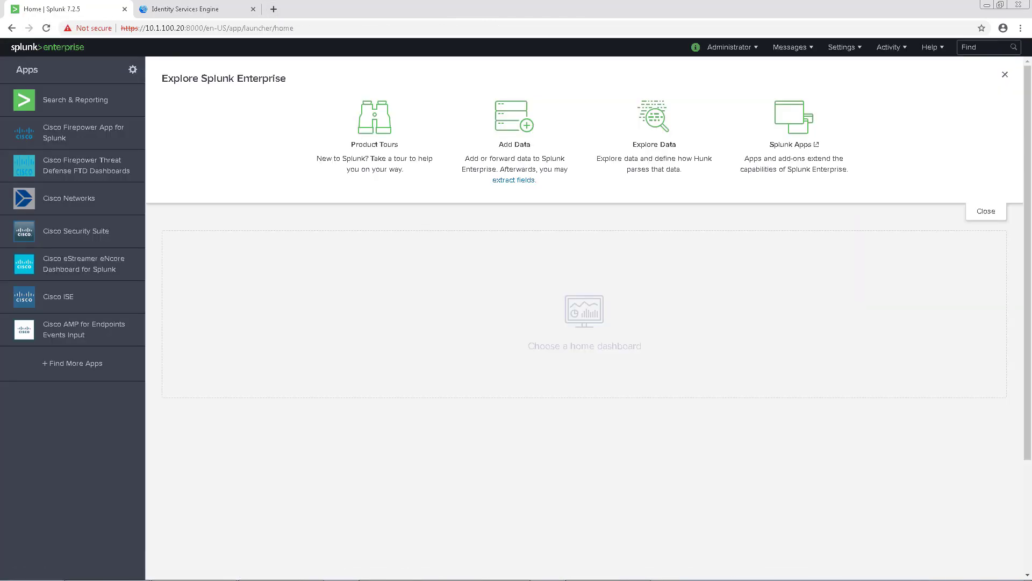
click(194, 15)
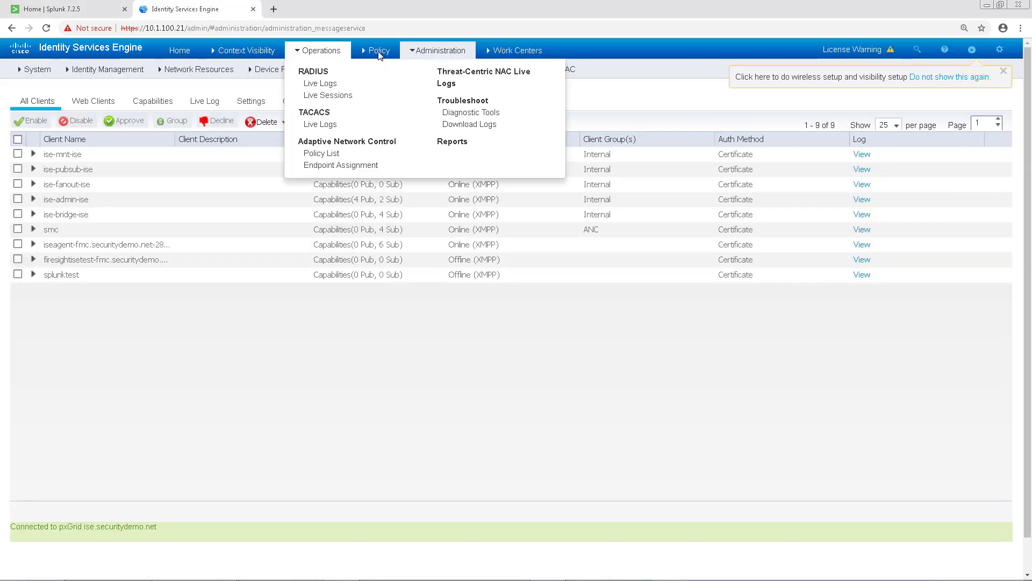
mouse_move(380, 54)
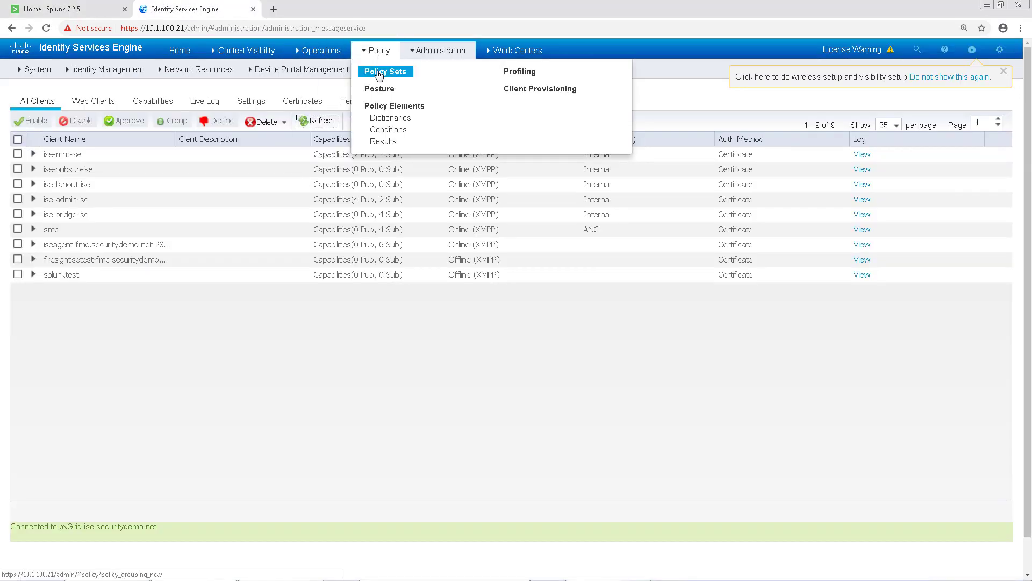
click(379, 73)
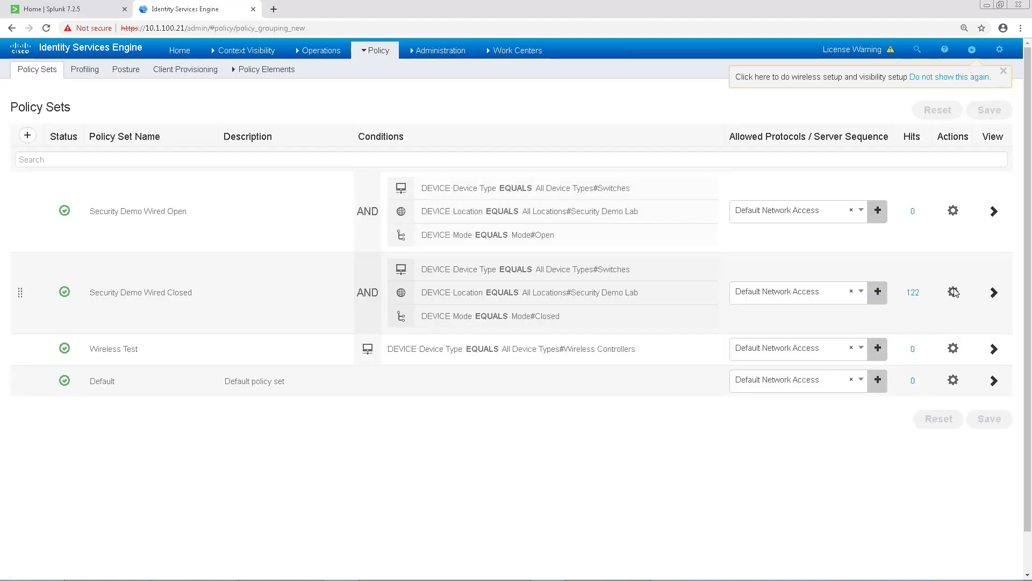
click(994, 293)
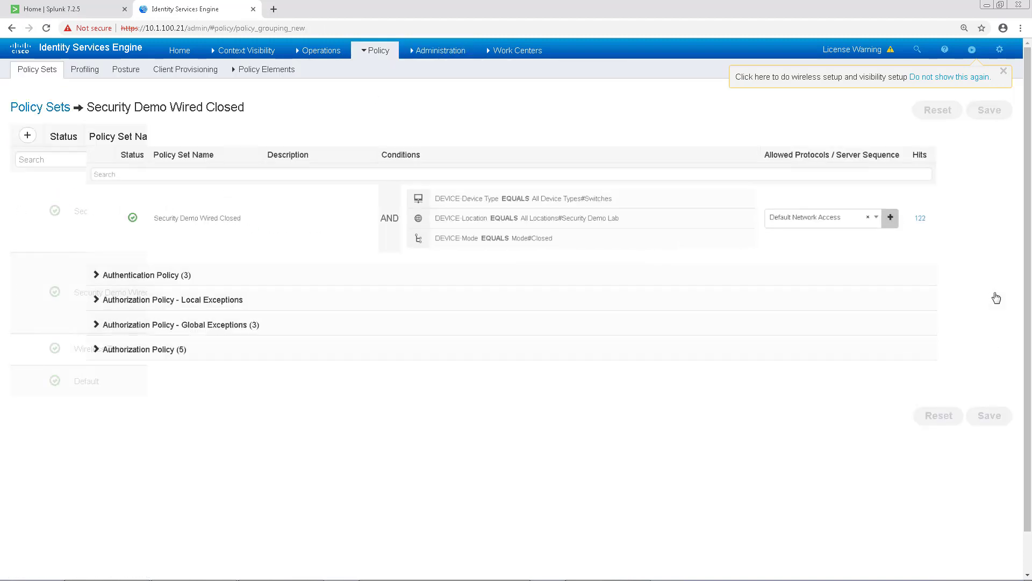
click(152, 342)
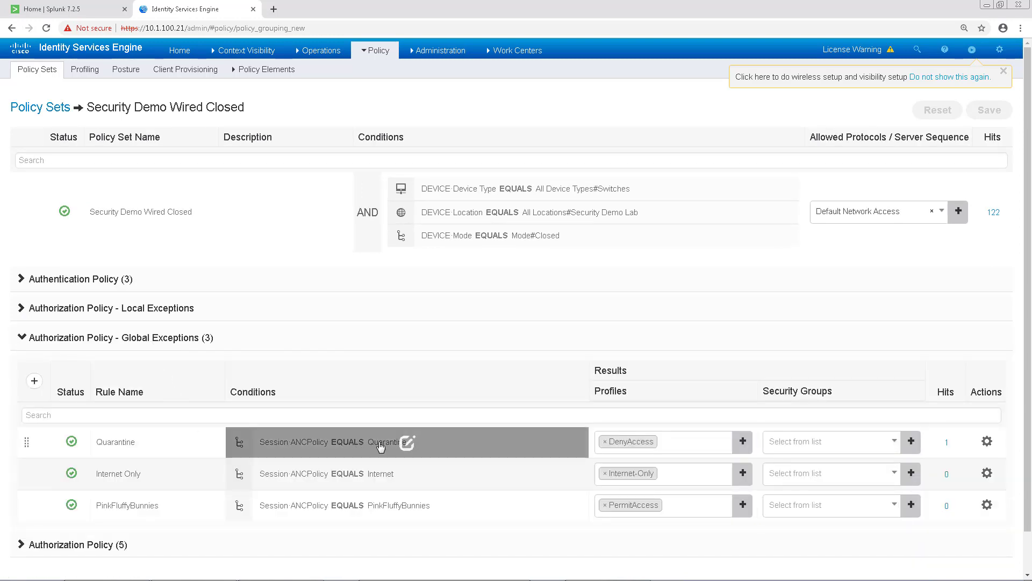
click(409, 444)
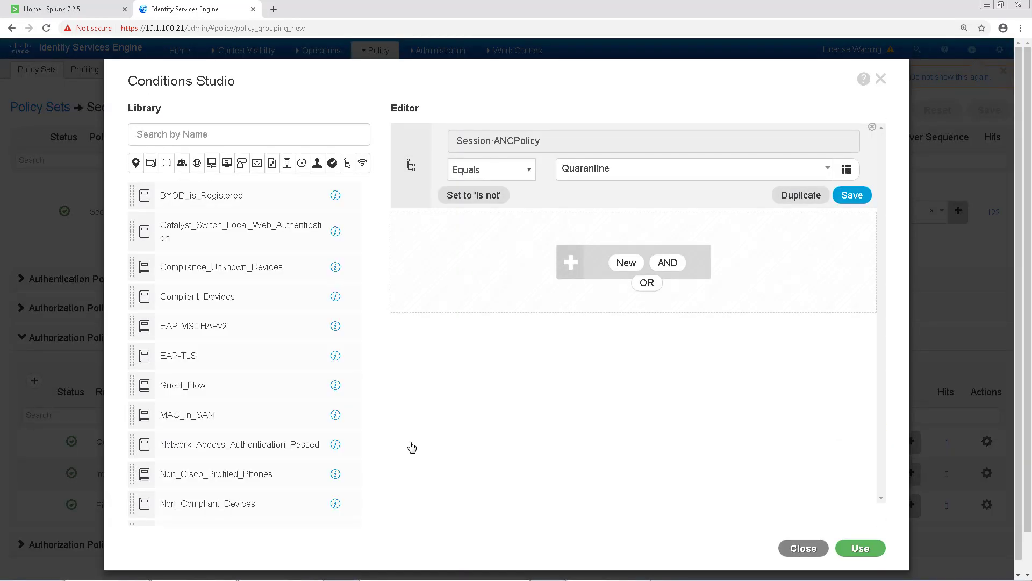
Add Session EPSStatus Equals Quarantine, joined by OR to the ANCPolicy condition, and apply it
click(625, 263)
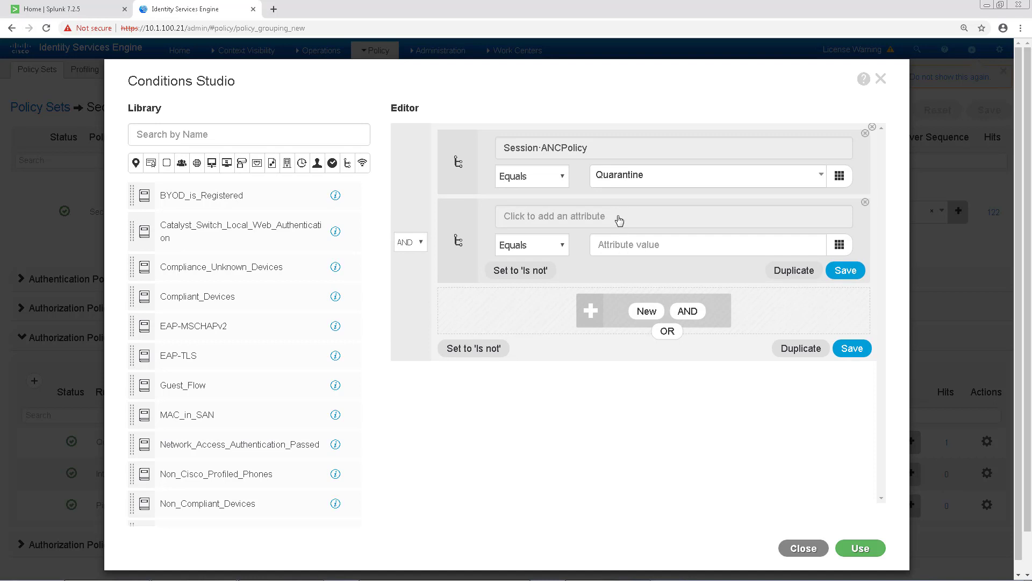
click(619, 218)
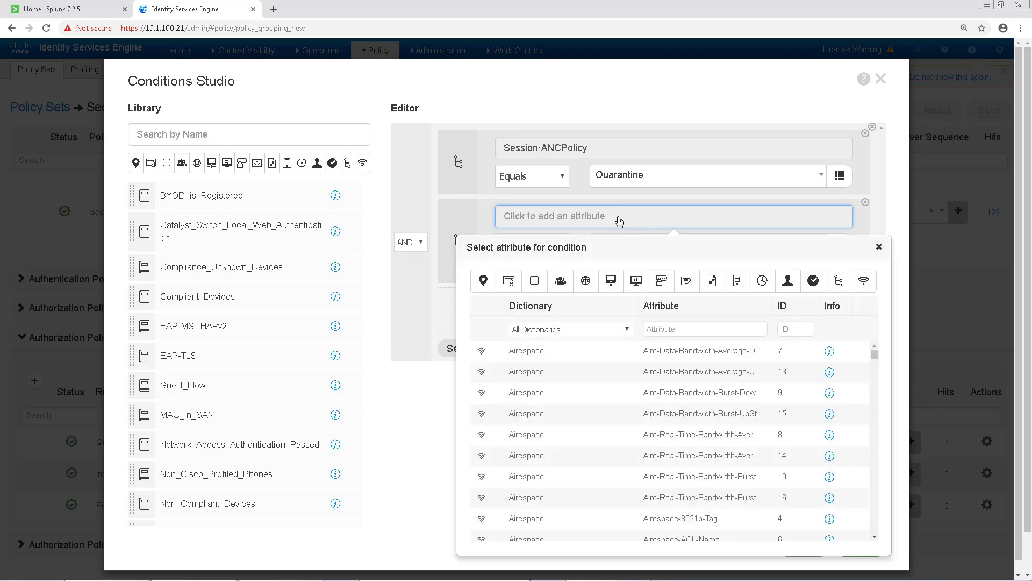
click(667, 328)
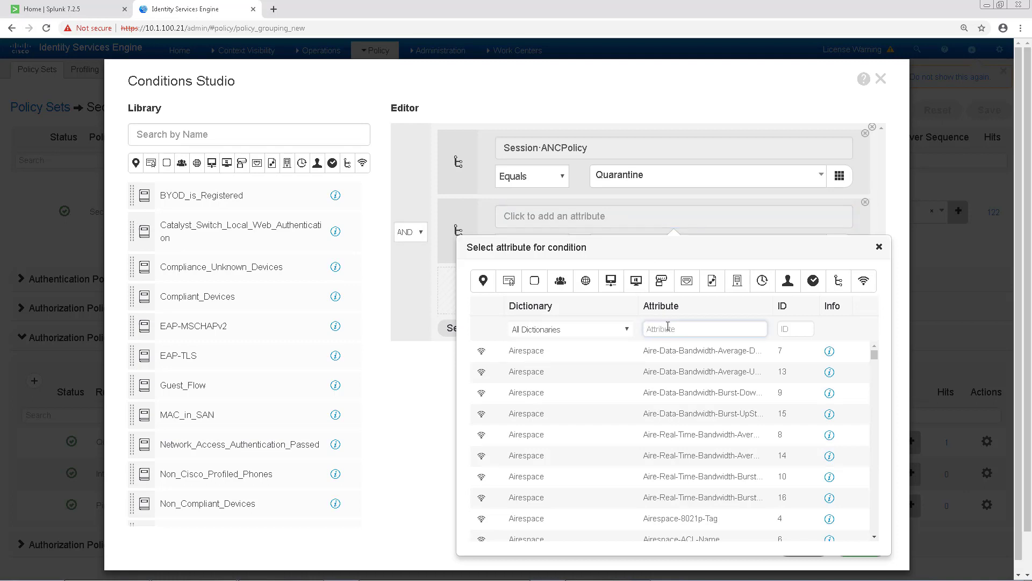
text(eps)
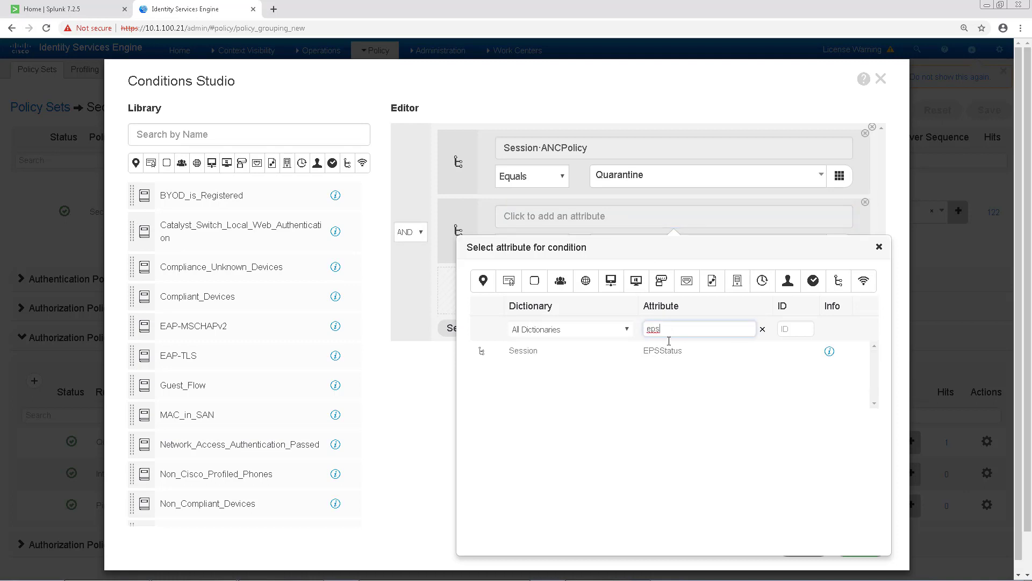
click(669, 352)
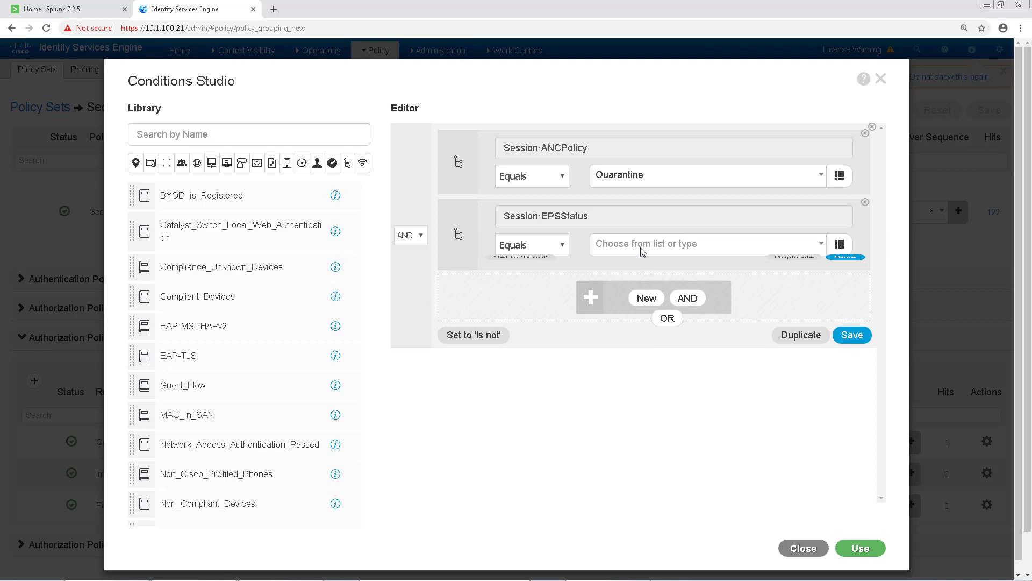
click(642, 252)
click(594, 283)
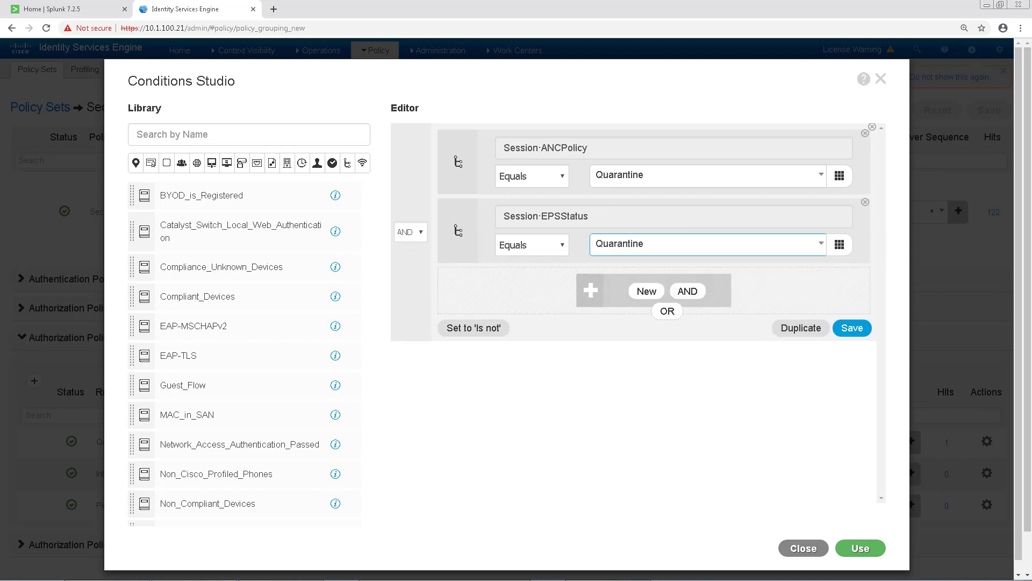
click(406, 232)
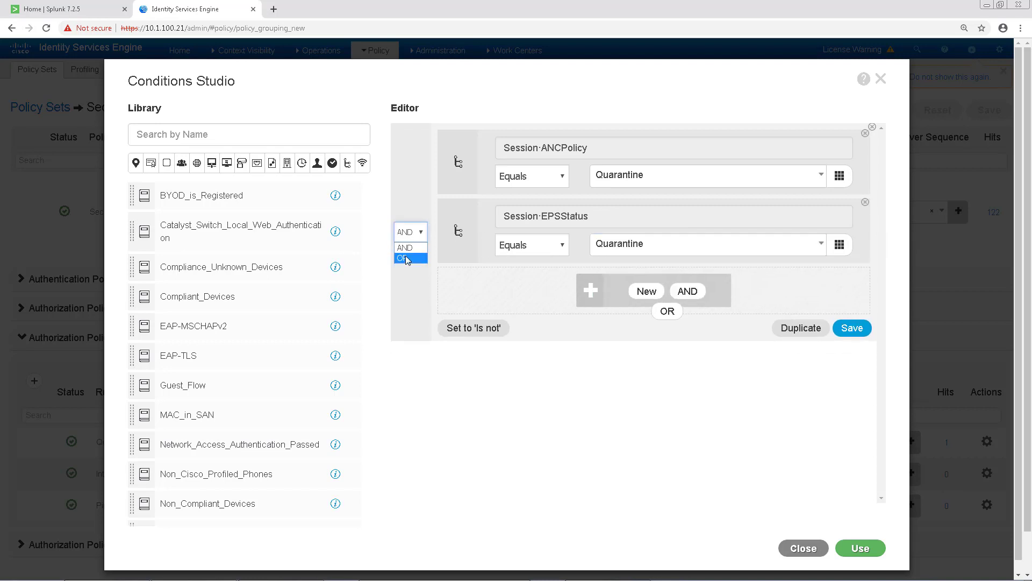
click(406, 259)
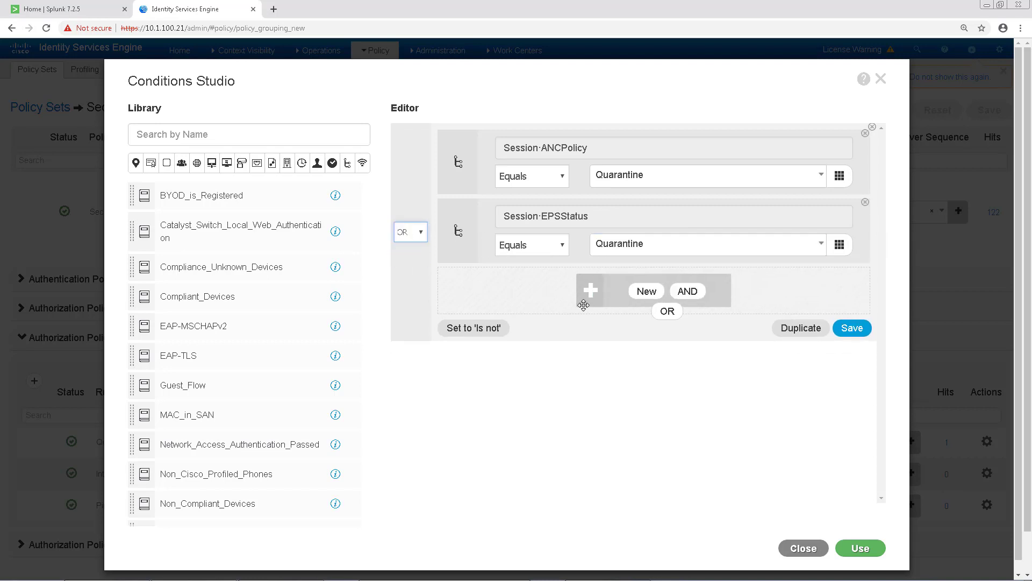
click(861, 549)
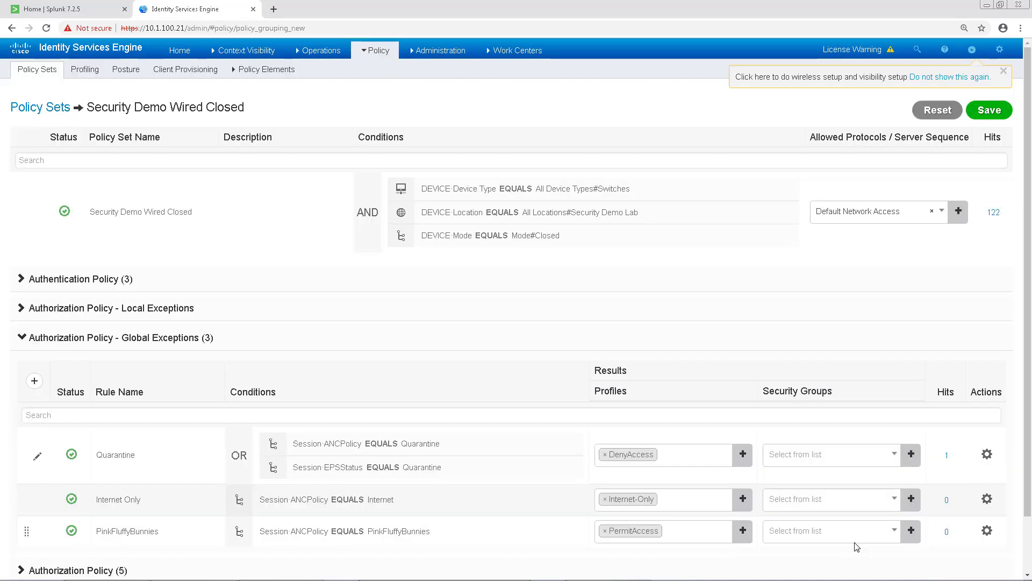
Save the policy set, view All Clients under pxGrid Services, and return to Splunk
click(983, 108)
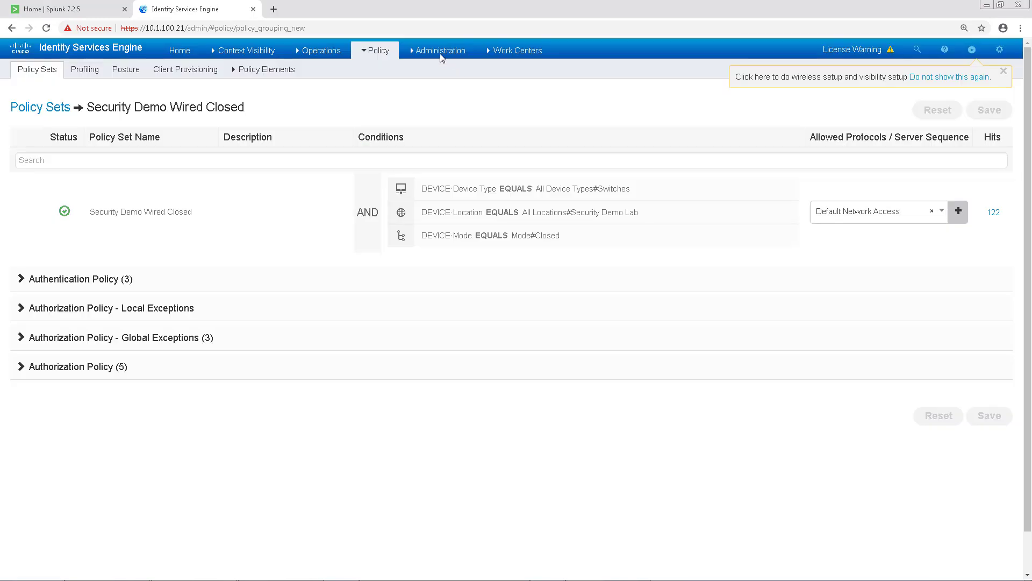
click(440, 54)
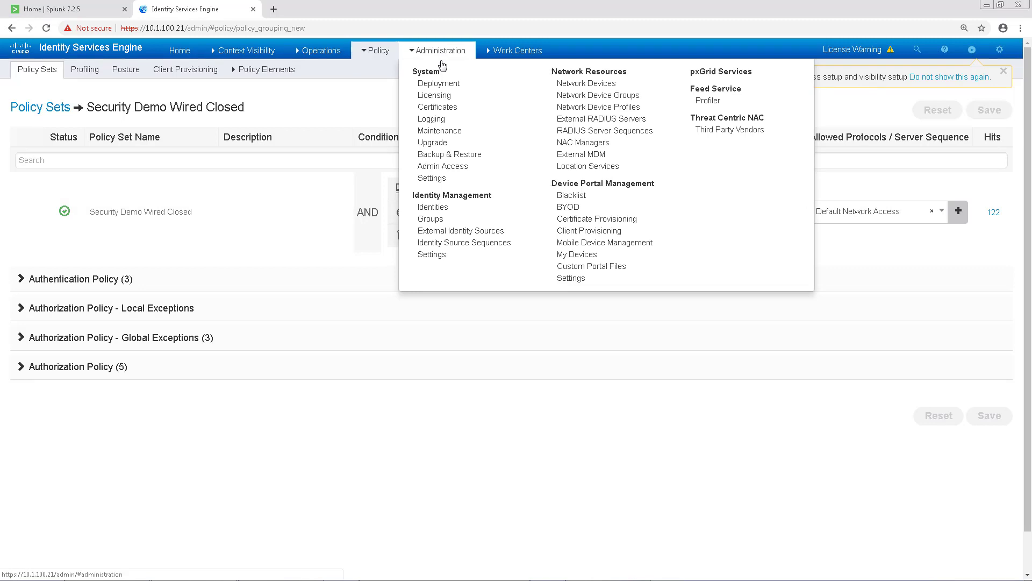
click(694, 74)
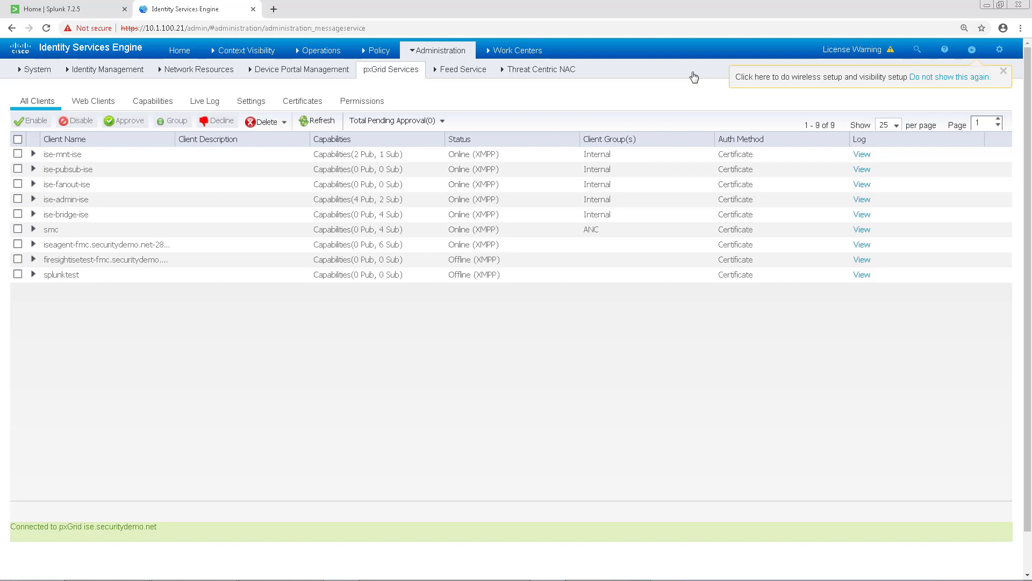
click(64, 9)
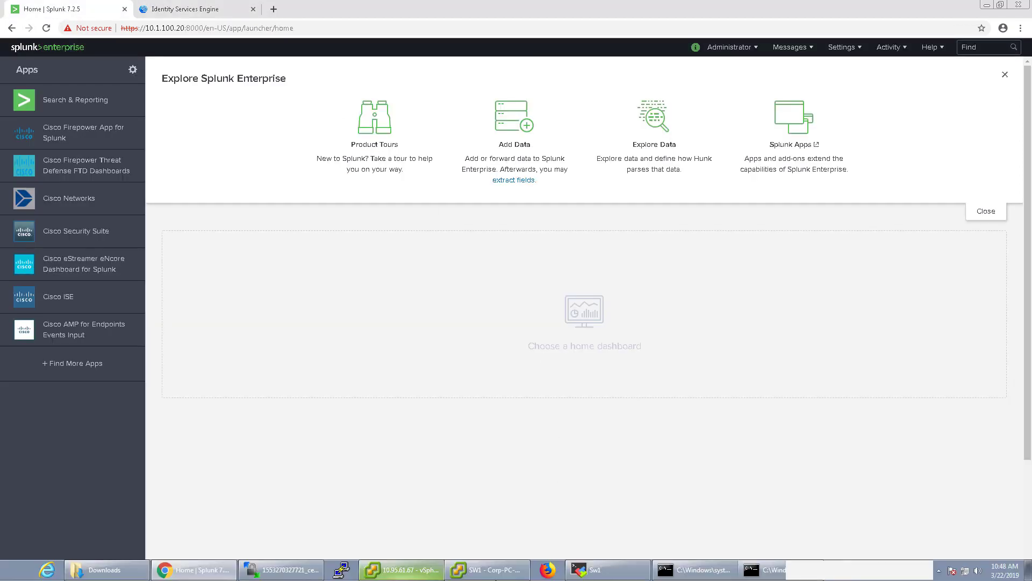
Send Ctrl+Alt+Del to the Corp-PC-Win7 console, log on with the account password, then return to Splunk
click(486, 569)
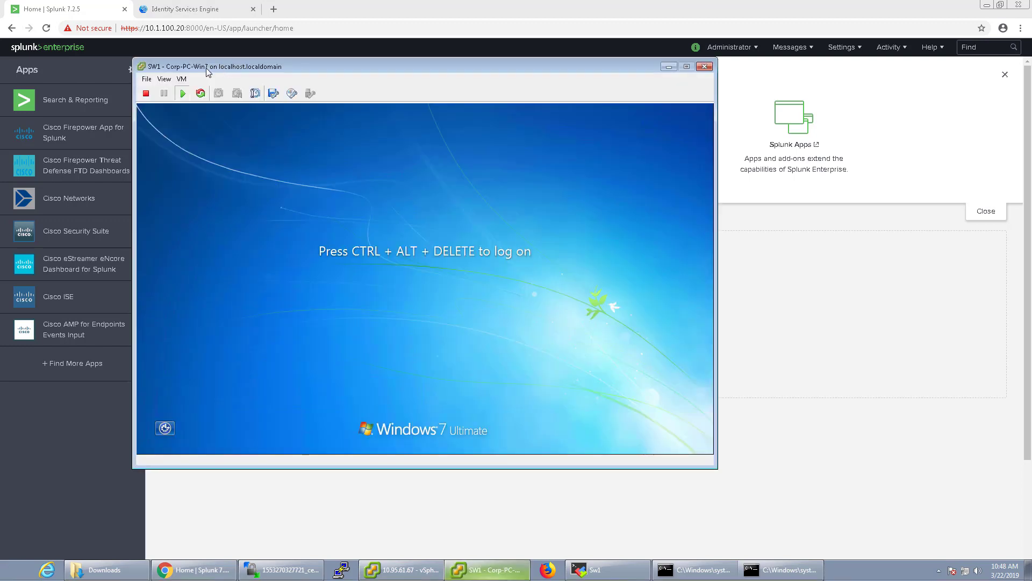
click(181, 78)
mouse_move(198, 103)
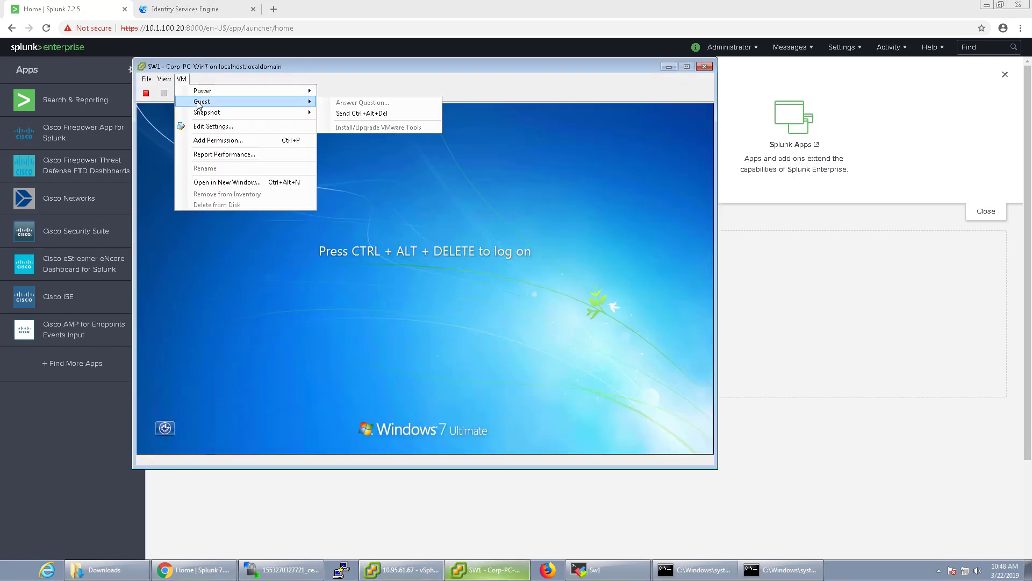
click(340, 113)
click(452, 334)
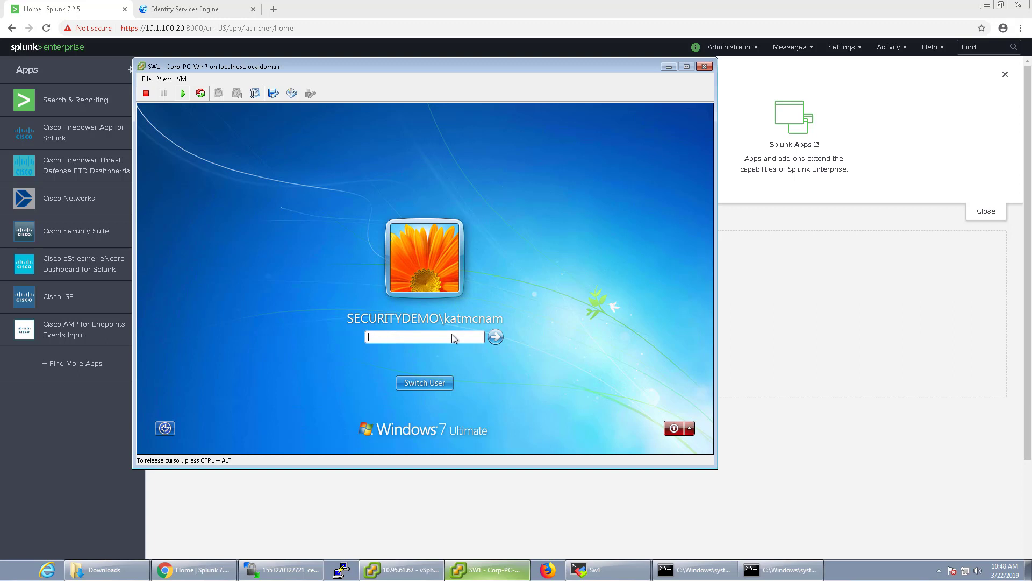
key(Return)
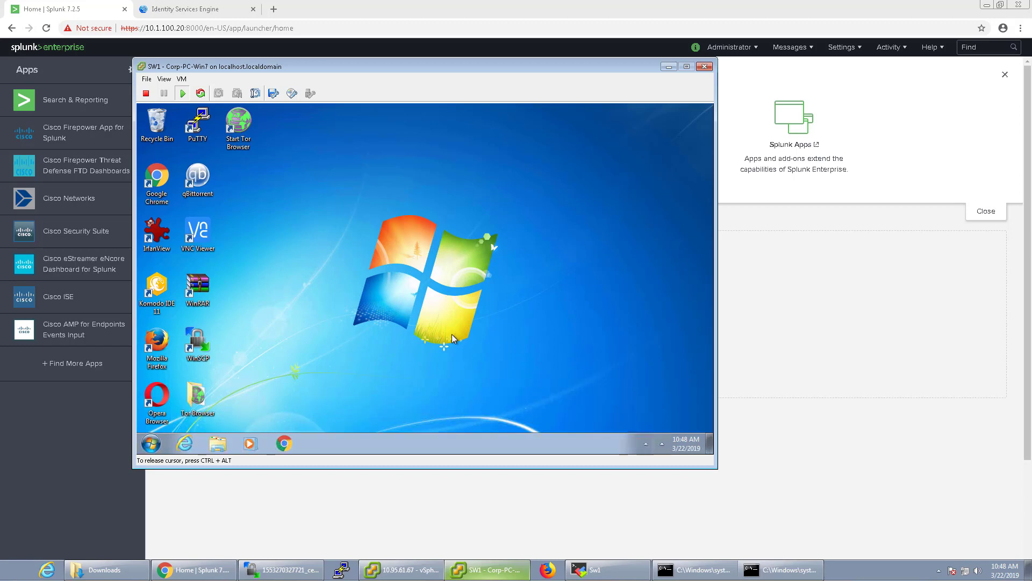
click(733, 290)
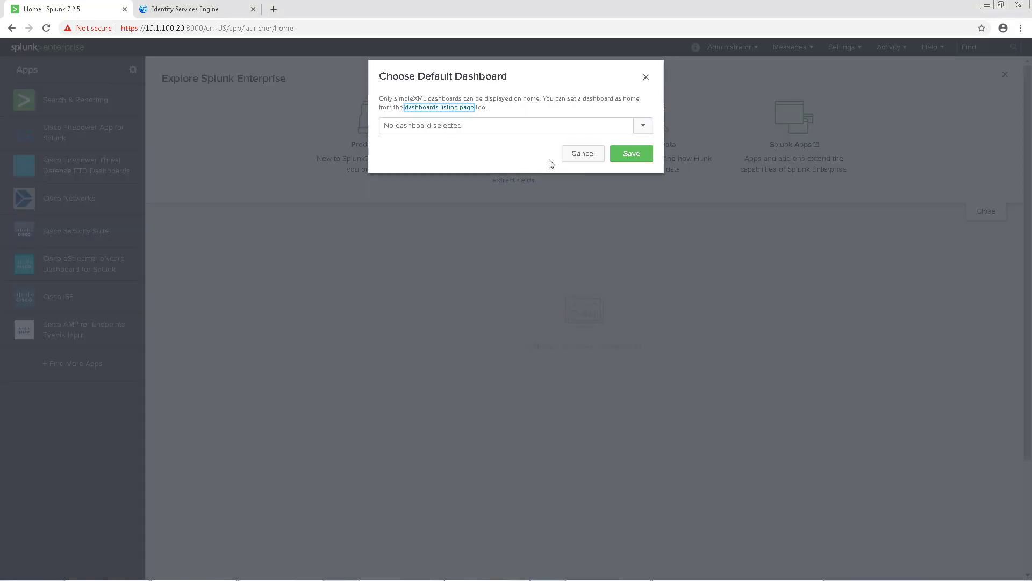
Dismiss the dashboard prompt and search for 5200 in Search & Reporting
click(583, 154)
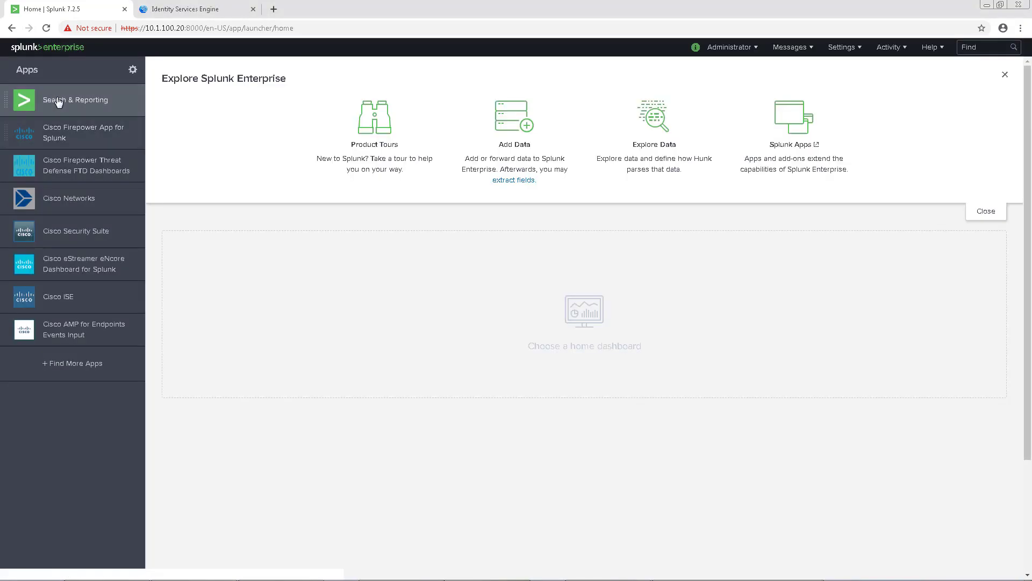
click(58, 102)
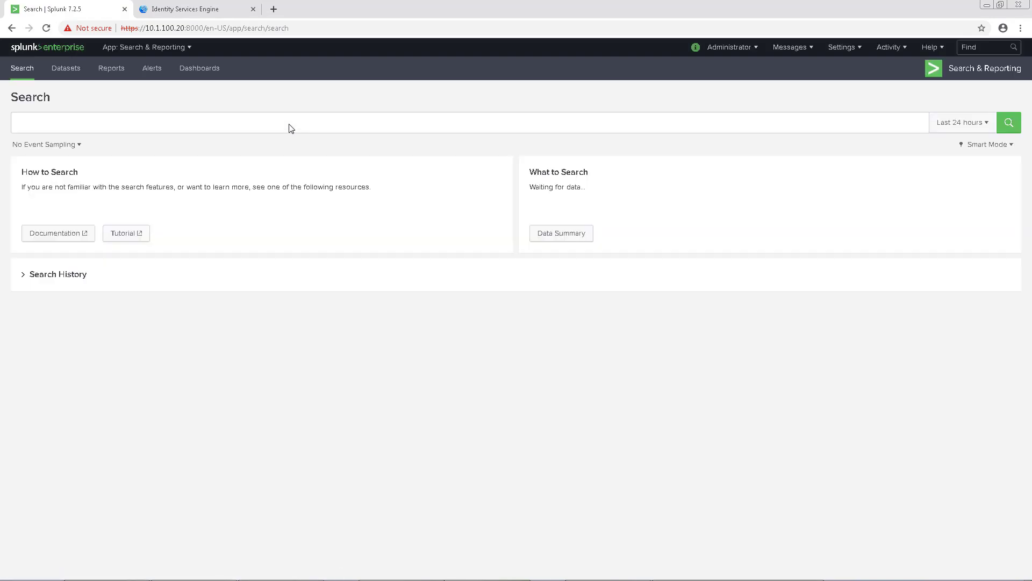
click(243, 121)
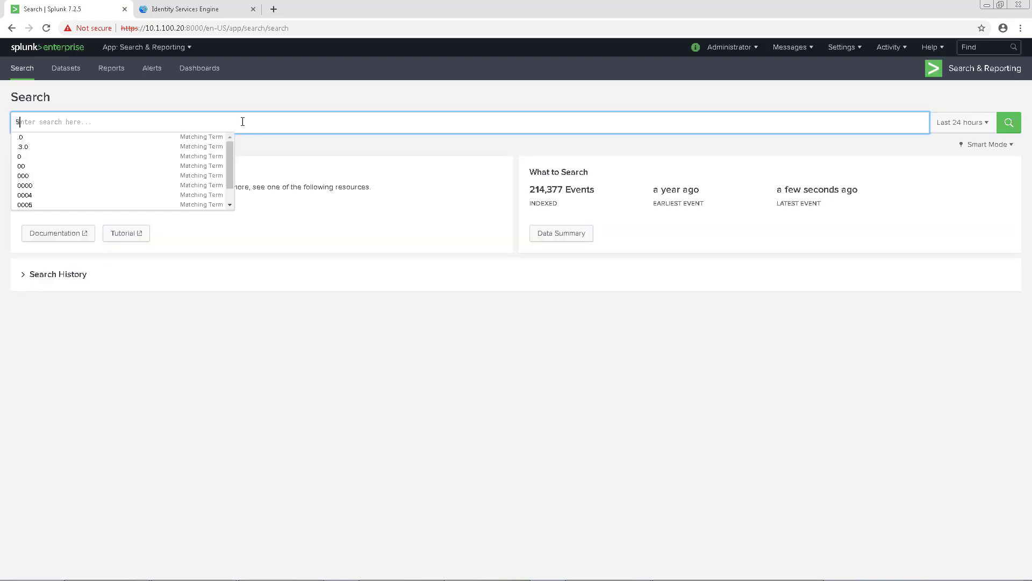
text(5200)
key(Return)
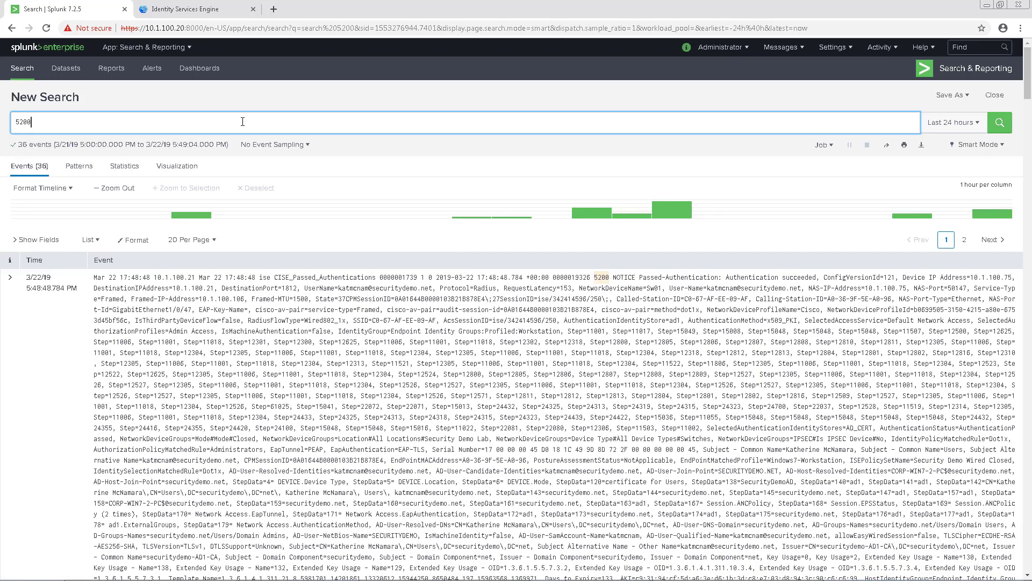
Expand the first 5200 event and open its Event Actions to run ANC Quarantine
click(11, 285)
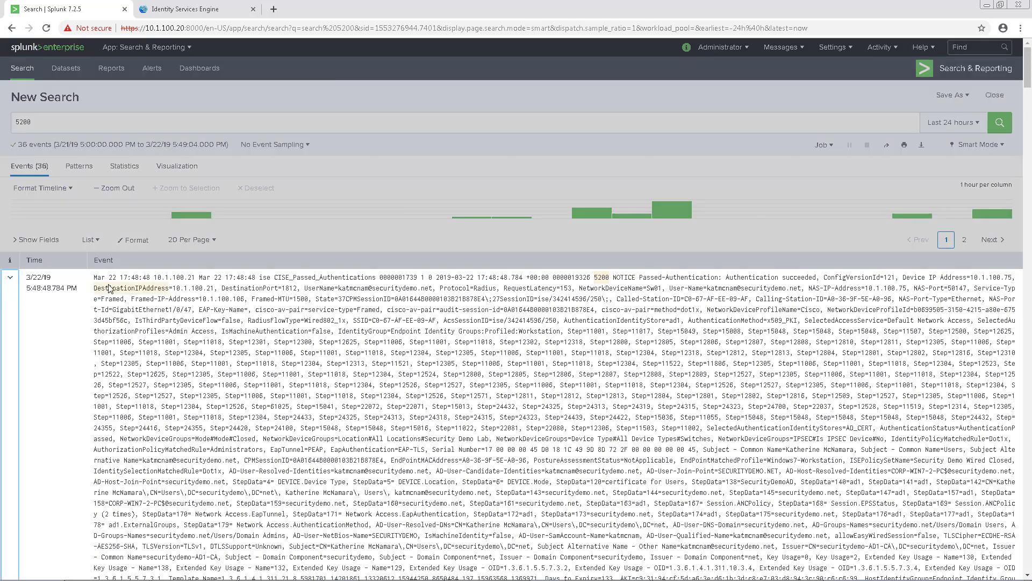
scroll(109, 287, down, 8)
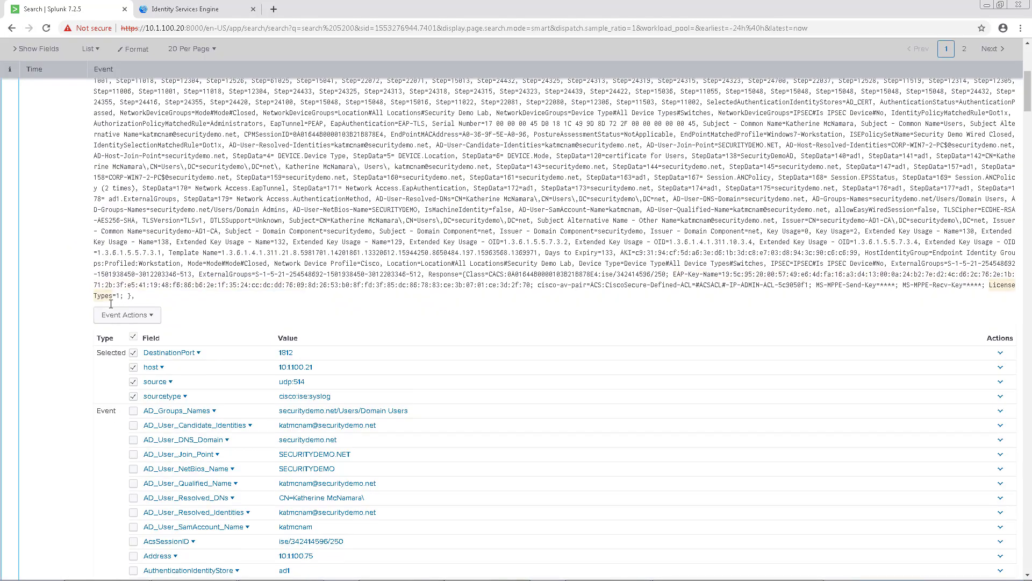
scroll(148, 335, down, 2)
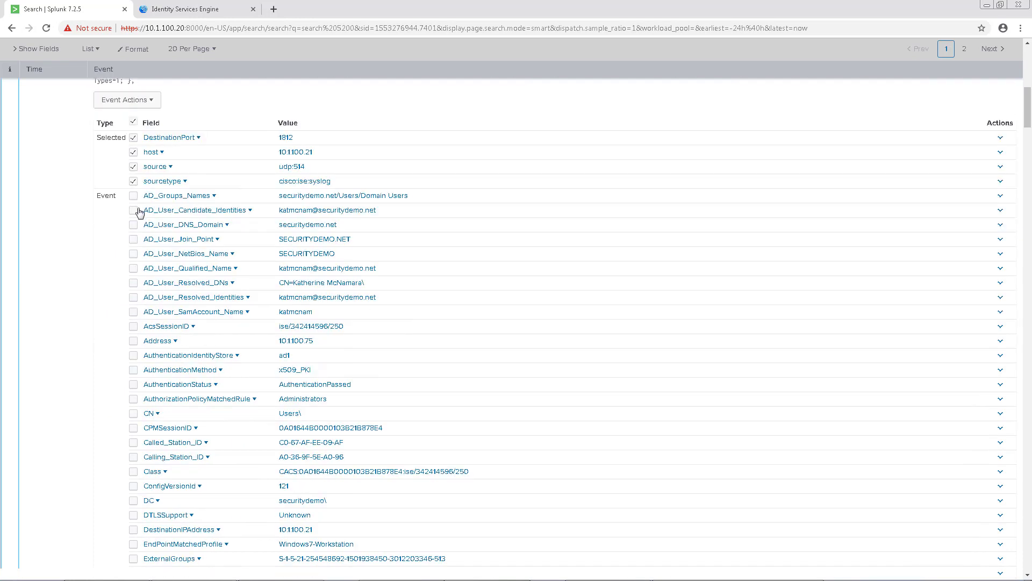
click(132, 101)
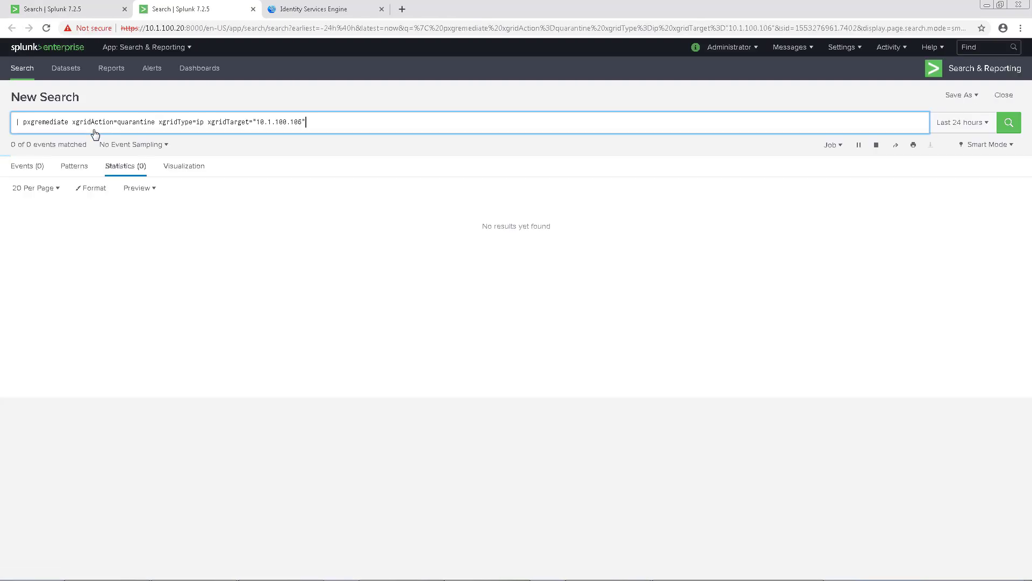
Refresh ISE RADIUS Live Logs until the 10.1.100.106 Quarantine DenyAccess entry appears, then return to Splunk
click(310, 11)
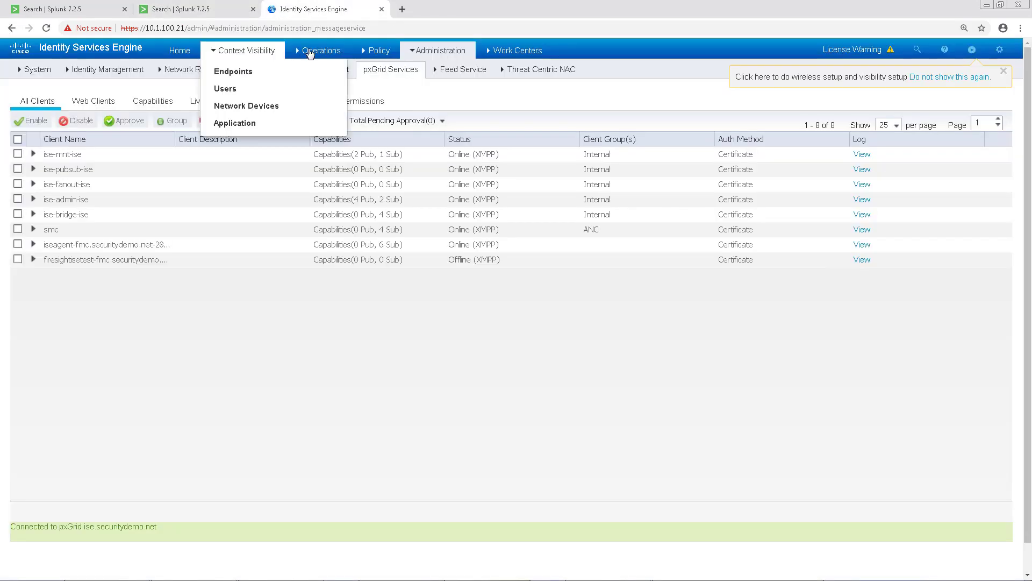
mouse_move(335, 51)
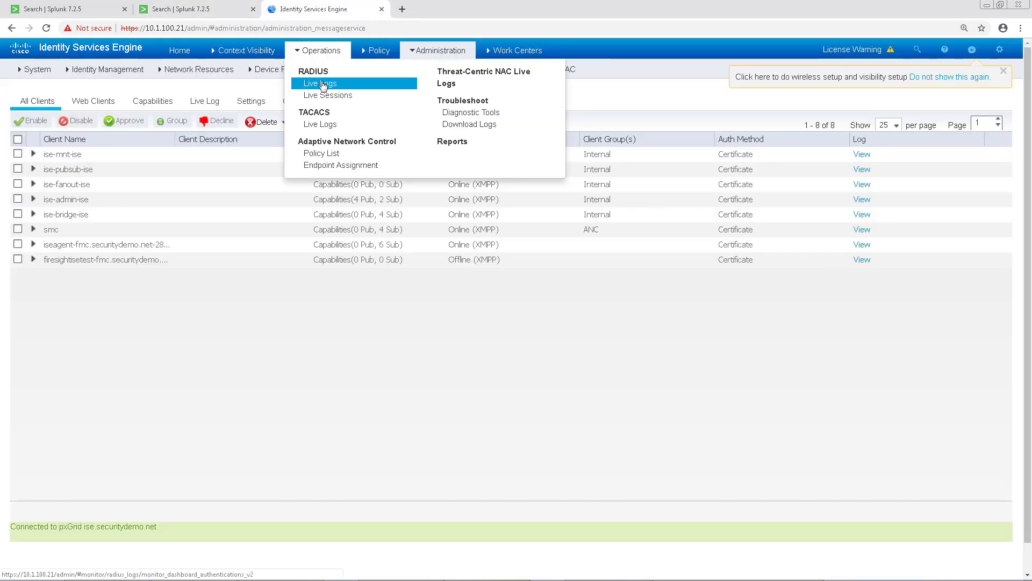
click(320, 83)
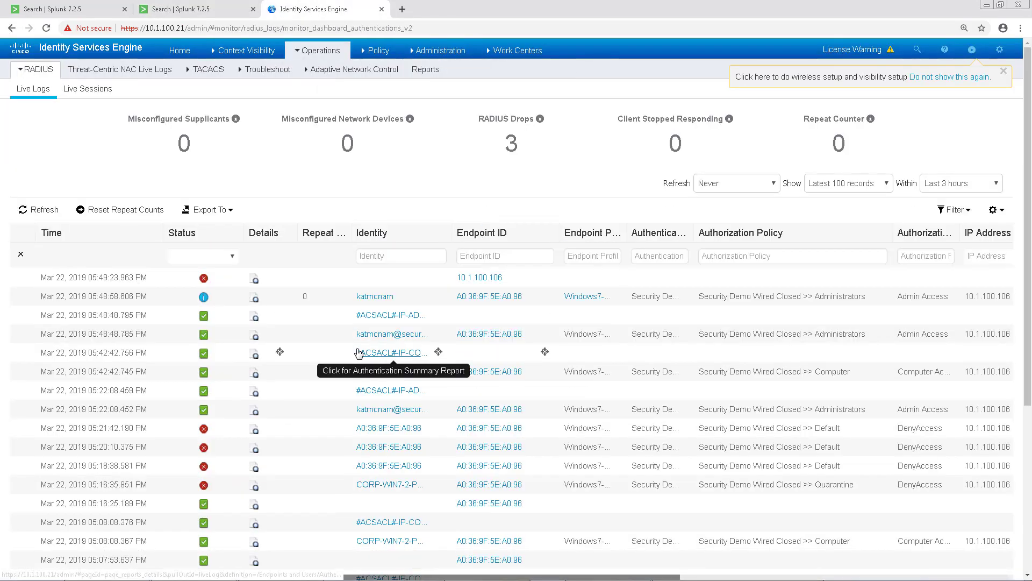
click(40, 211)
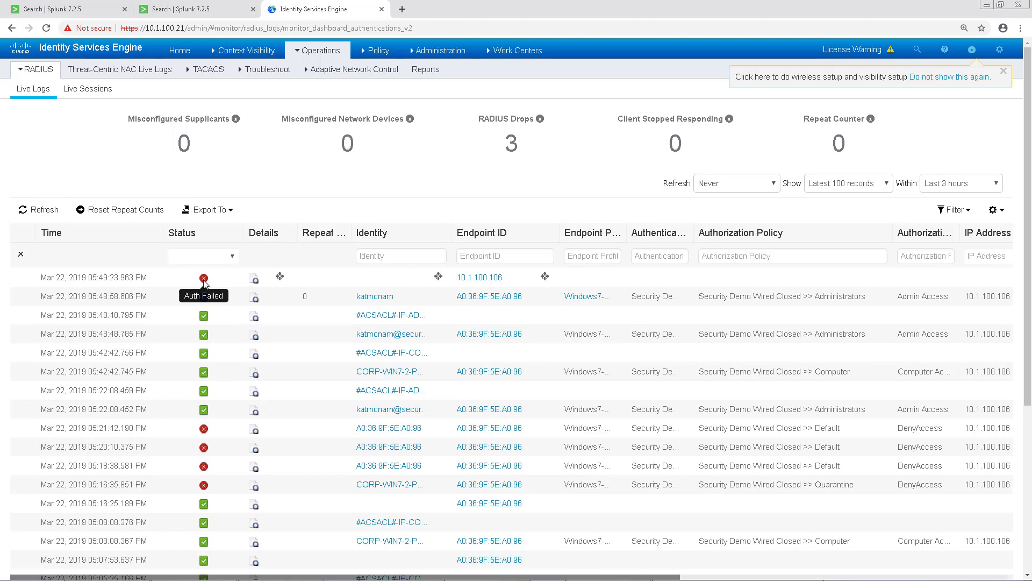
click(31, 211)
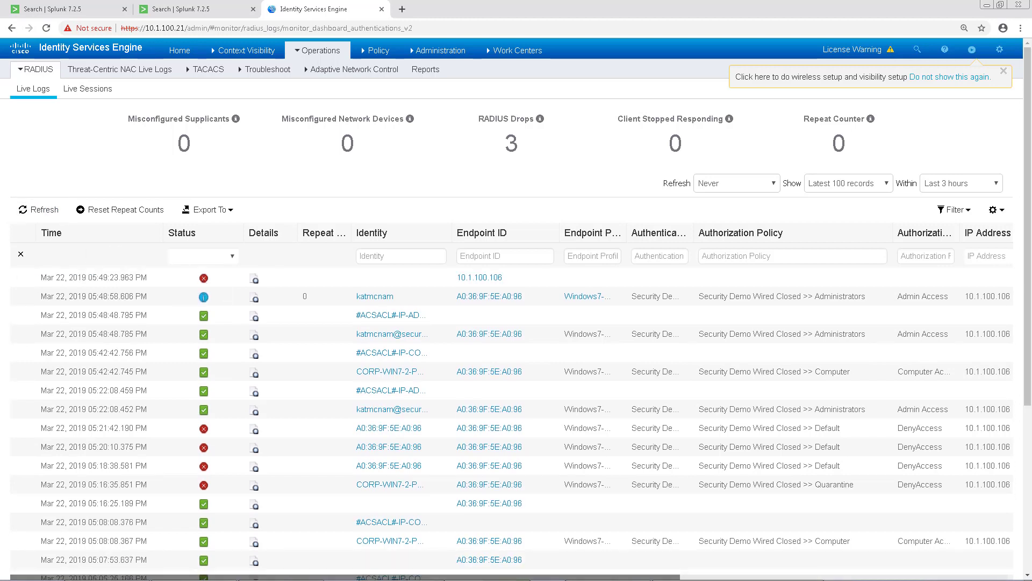
click(31, 209)
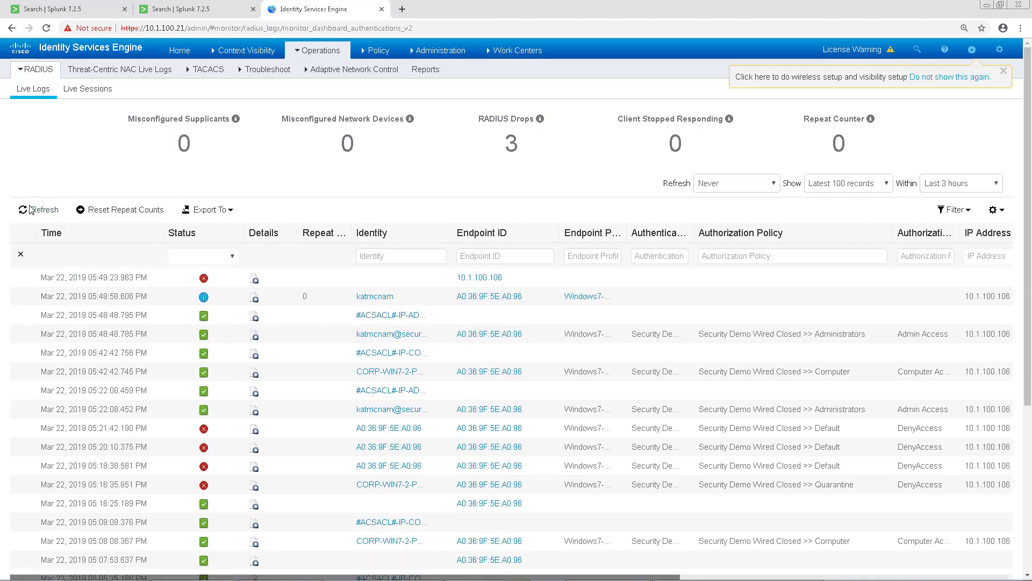
click(31, 209)
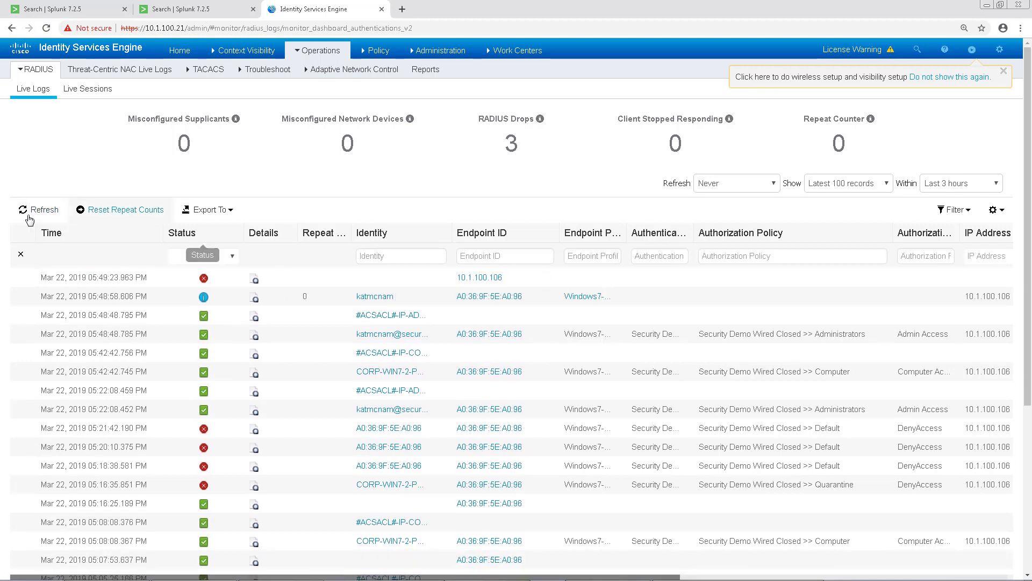
click(33, 210)
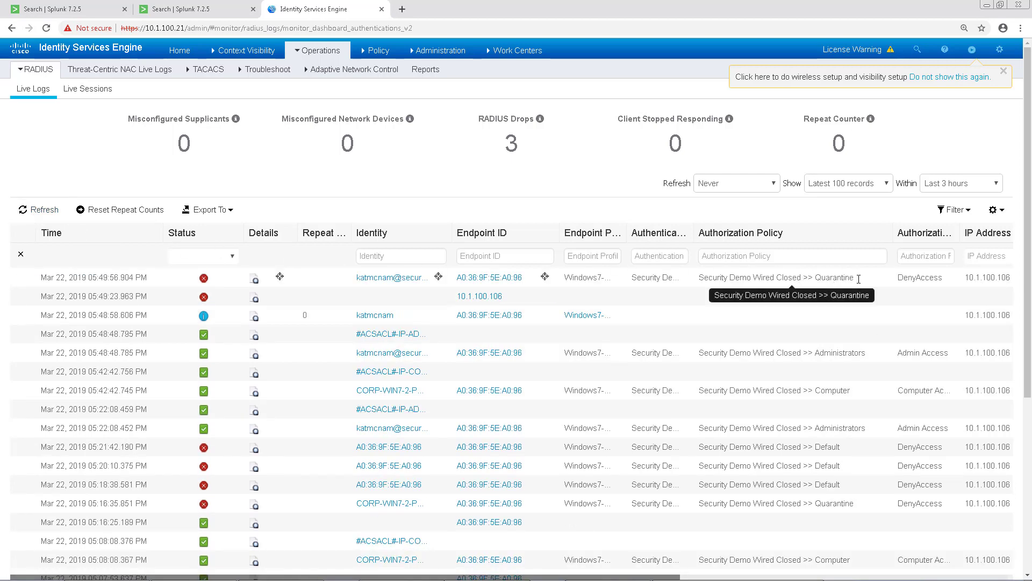
click(198, 11)
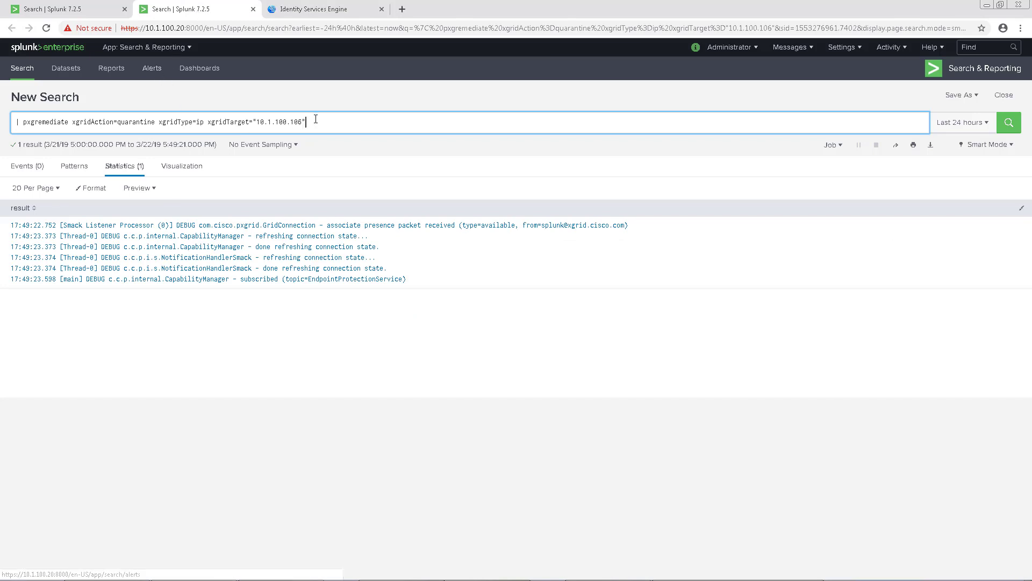
Replace the search query with 5200 and run it
drag(304, 123, 23, 108)
text(5200)
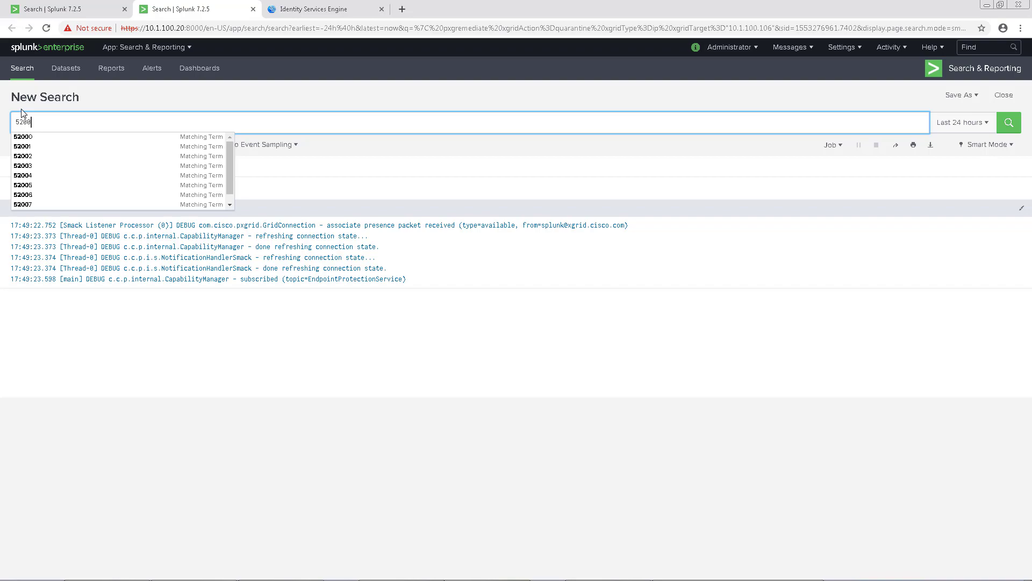
key(Return)
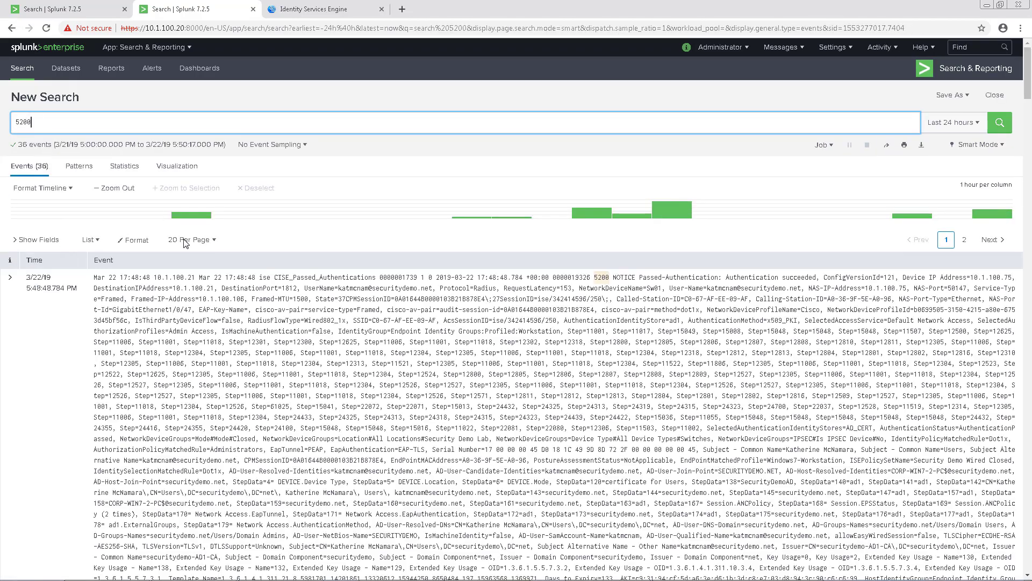
scroll(182, 256, down, 1)
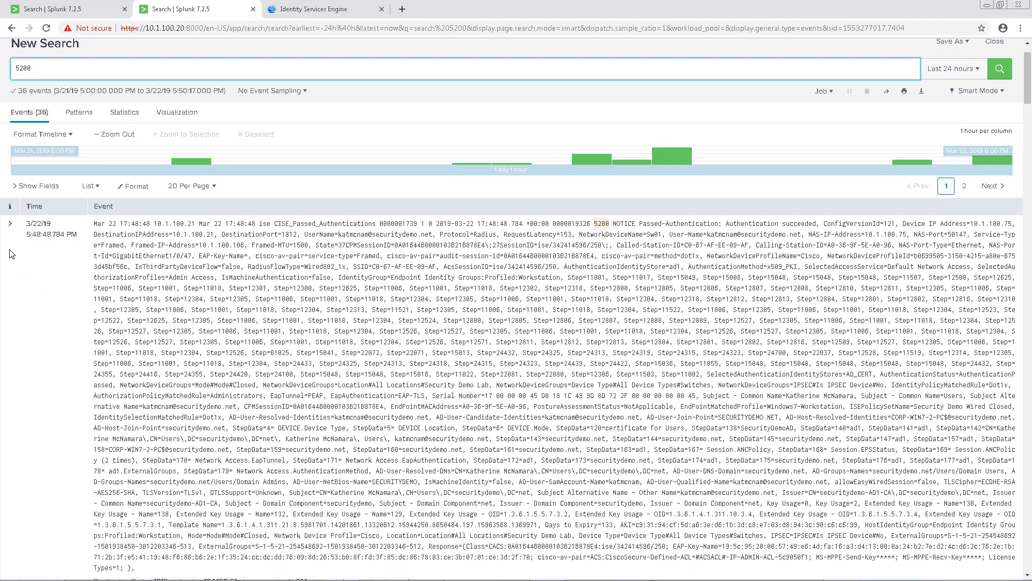
scroll(12, 254, down, 3)
Expand the first event and trigger the ANC unquarantine action for endpoint 10.1.100.106
click(10, 248)
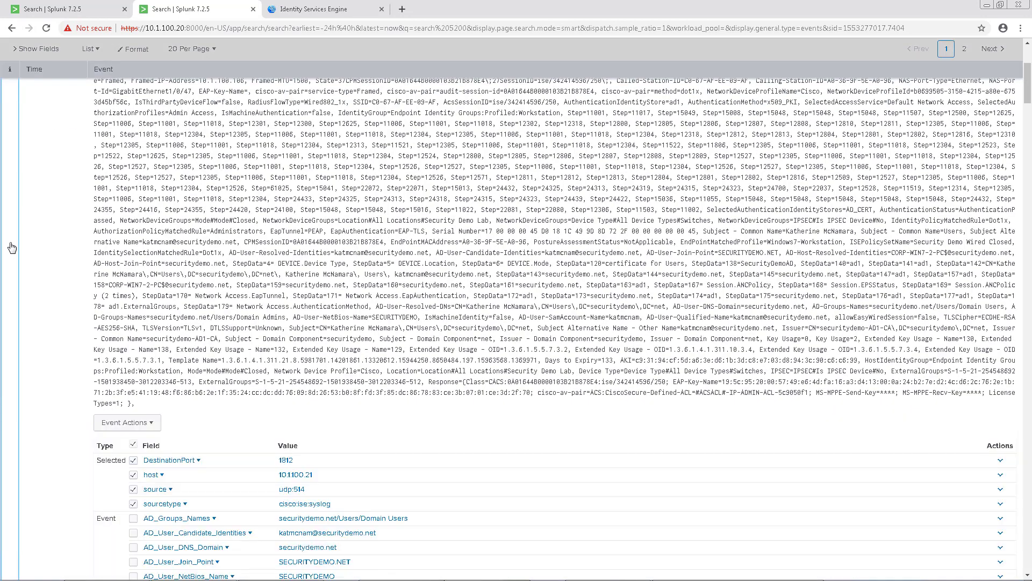
click(138, 423)
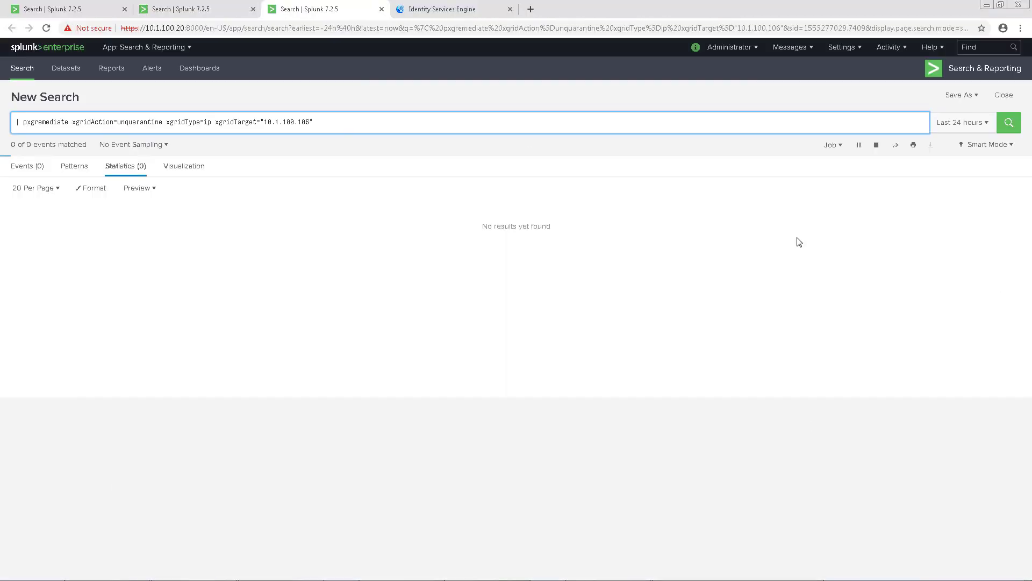
click(454, 13)
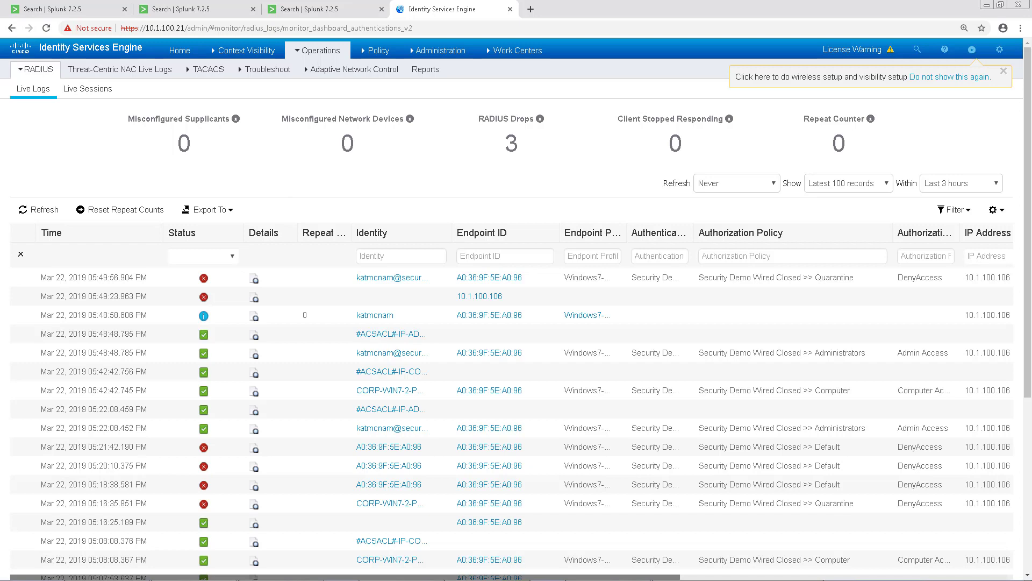
Refresh the ISE live logs to show the new Admin Access entry for 10.1.100.106
click(43, 212)
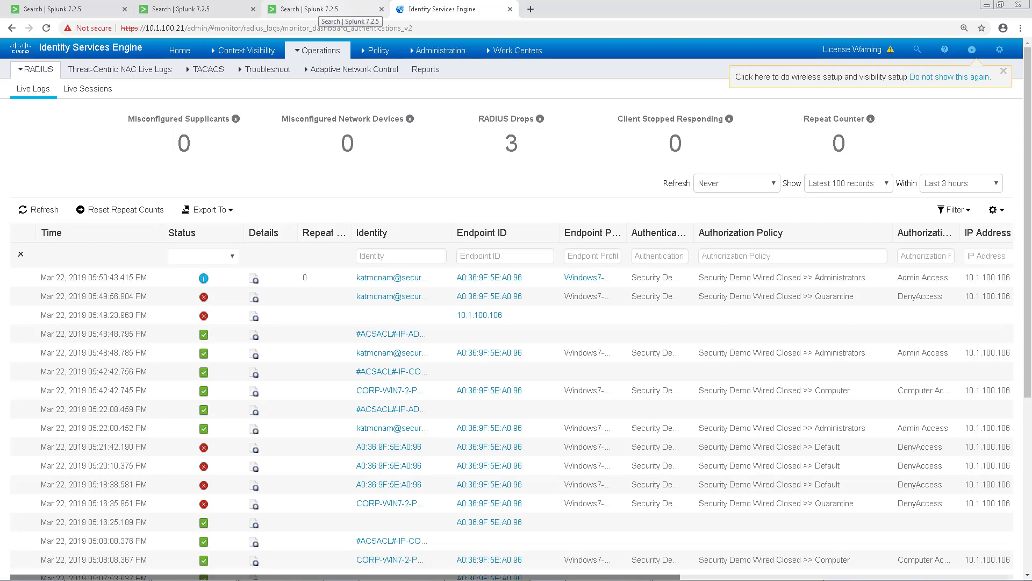
click(65, 9)
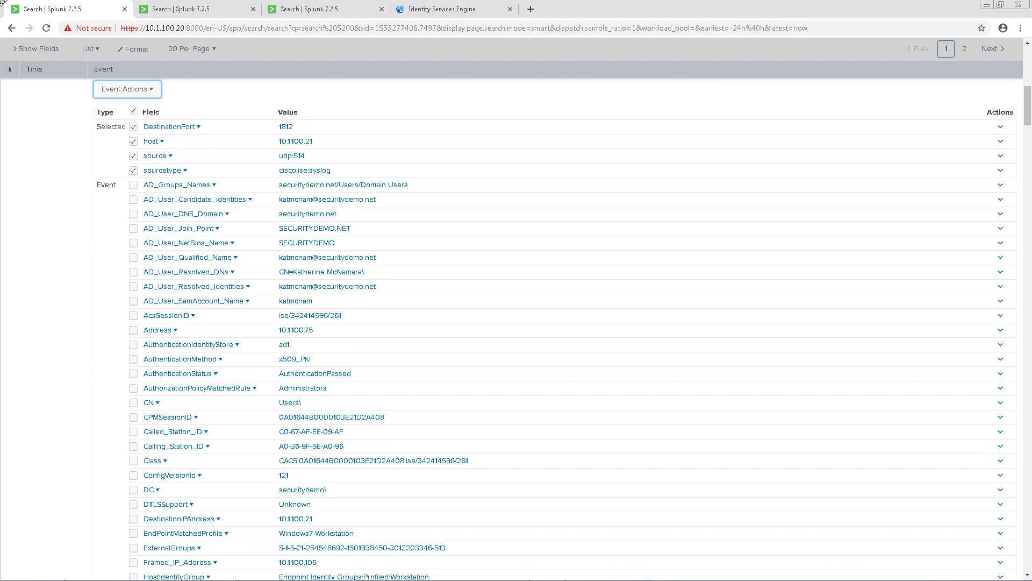
Show Administration > pxGrid Services and highlight the offline splunk client in the list
click(448, 9)
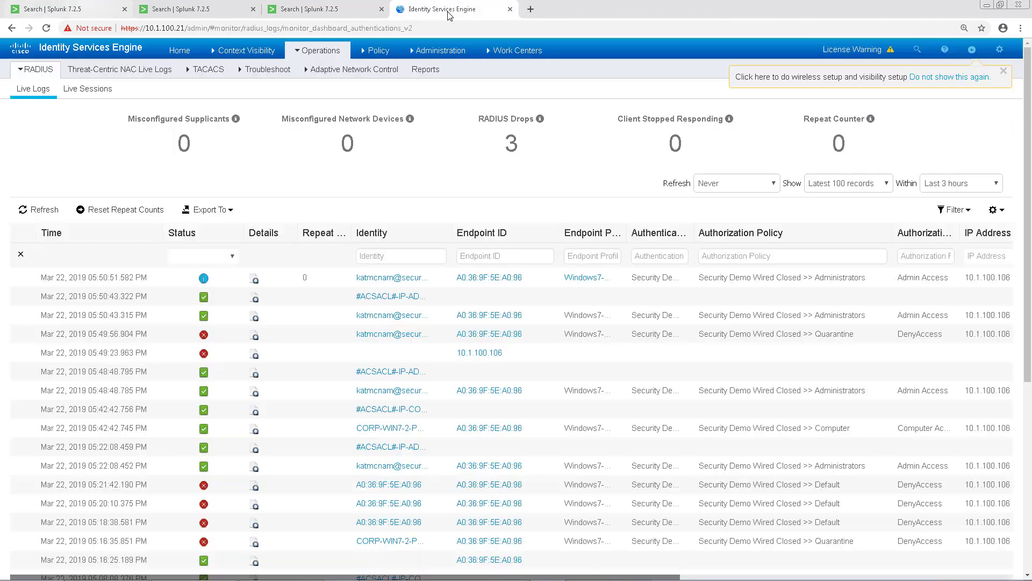
mouse_move(461, 64)
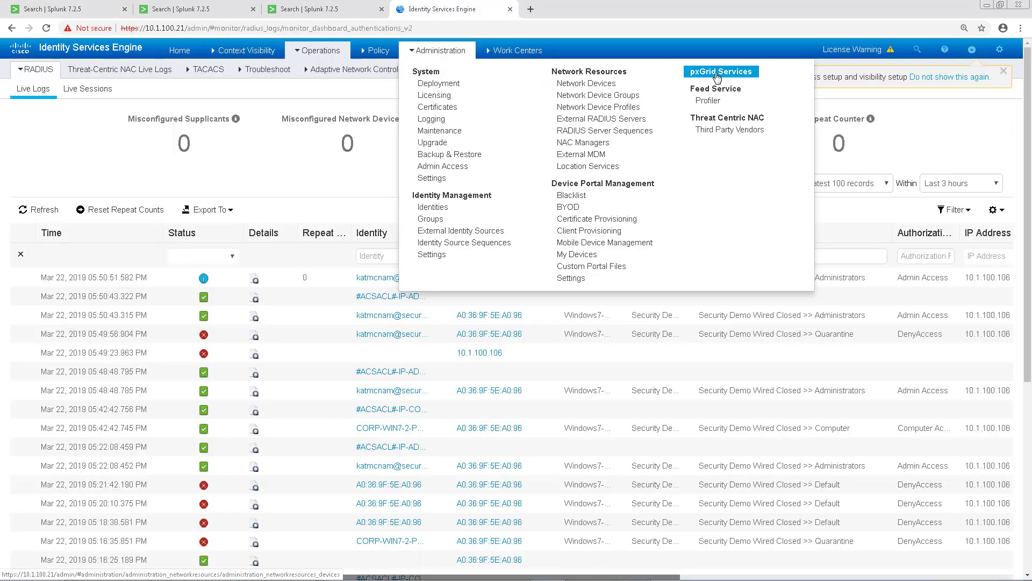
click(708, 72)
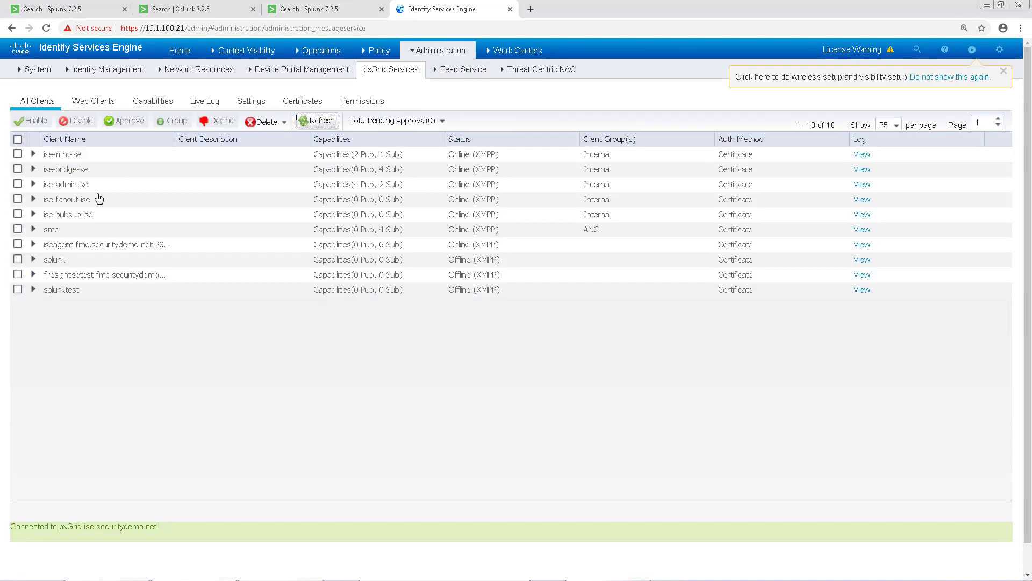
drag(43, 260, 82, 259)
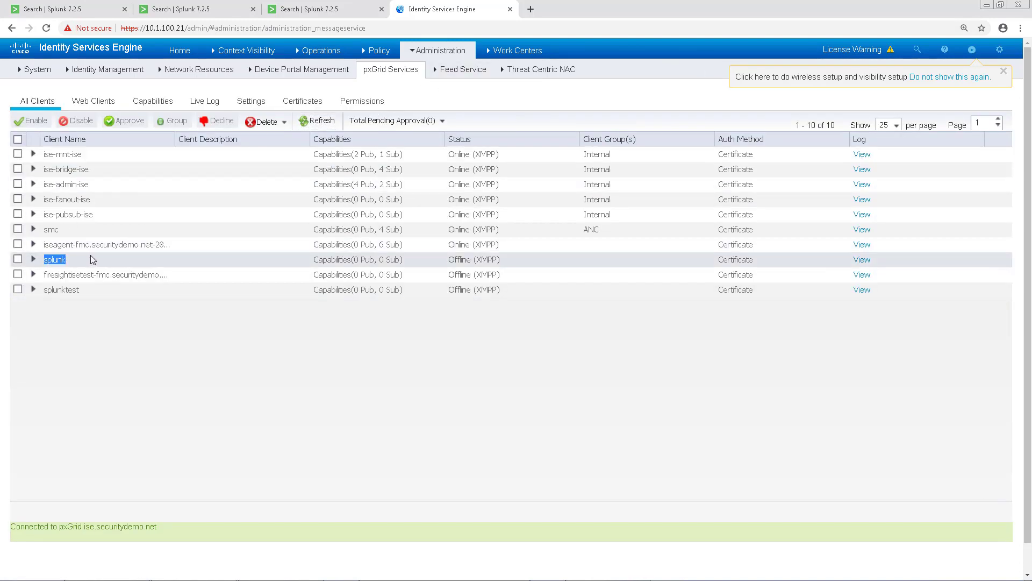